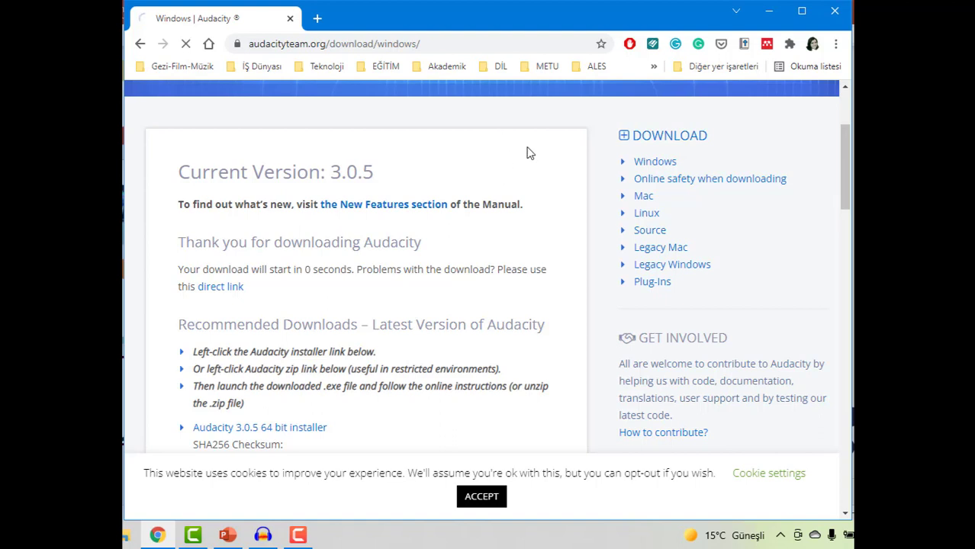
- Save the installer audacity-win-3.0.5-64bit.exe in the İndirilenler folder, replacing the existing file
drag(331, 19, 351, 24)
click(203, 94)
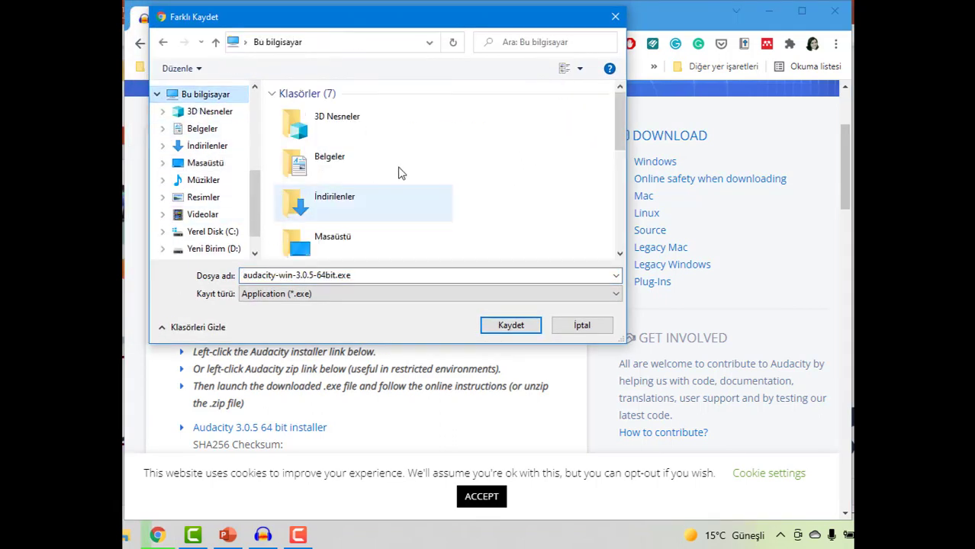
scroll(366, 164, down, 5)
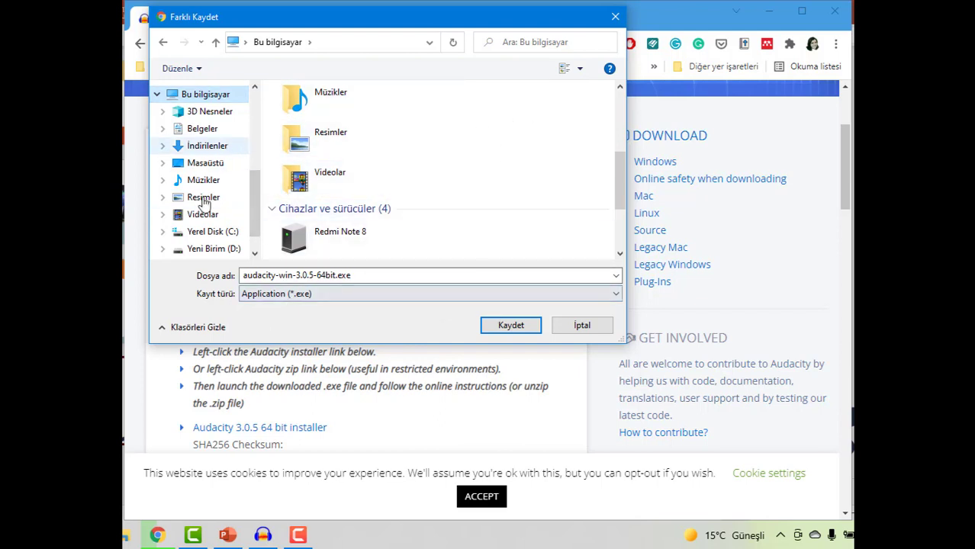
click(241, 146)
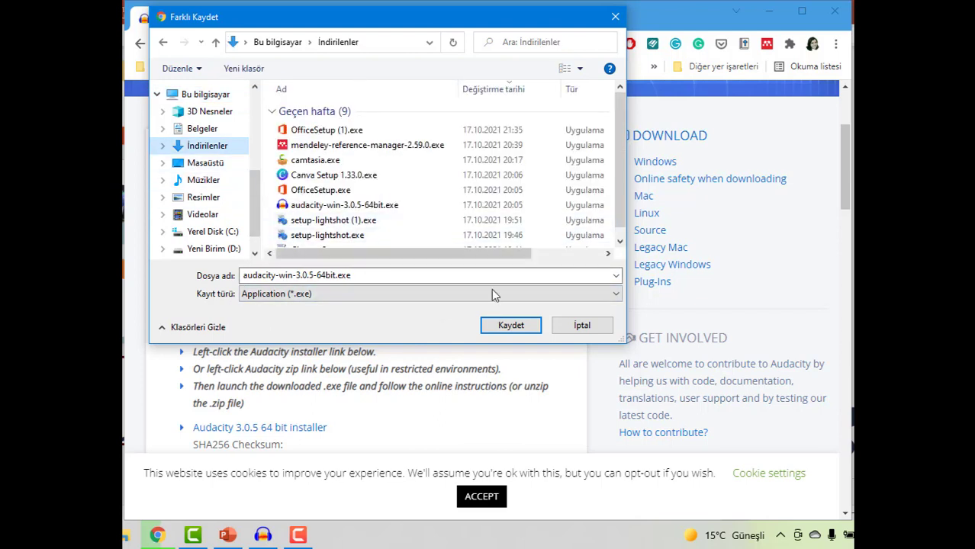
click(511, 325)
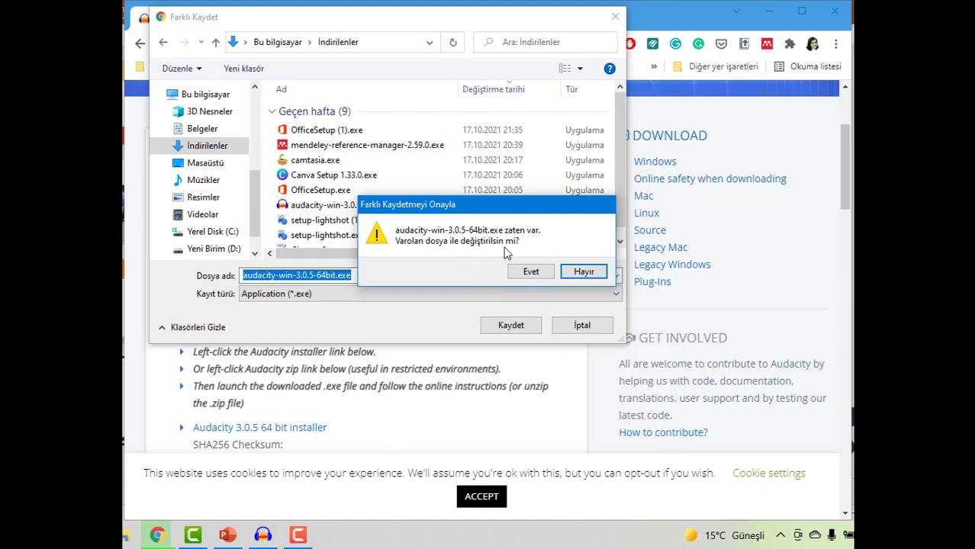
click(531, 272)
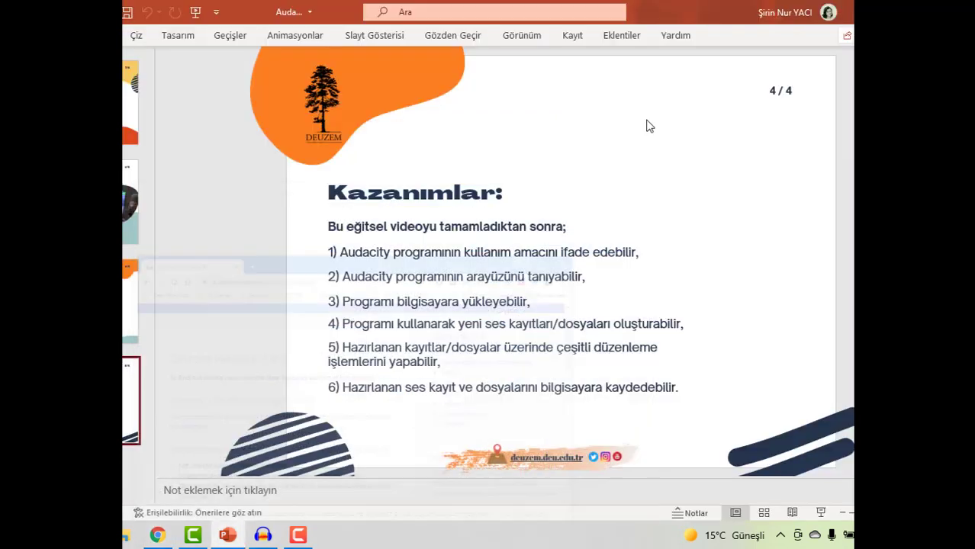
- Leave the presentation and switch to the empty Audacity project window
click(768, 13)
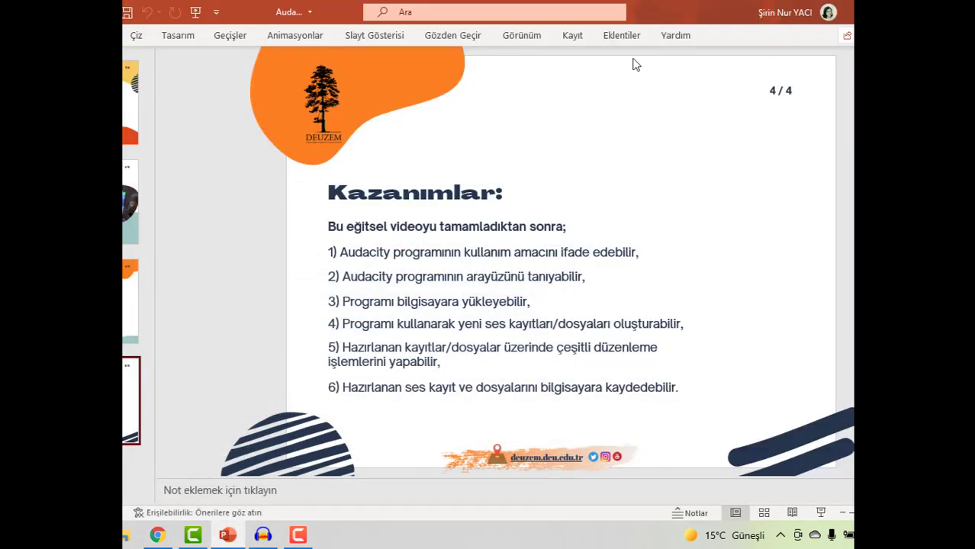
click(228, 535)
click(262, 534)
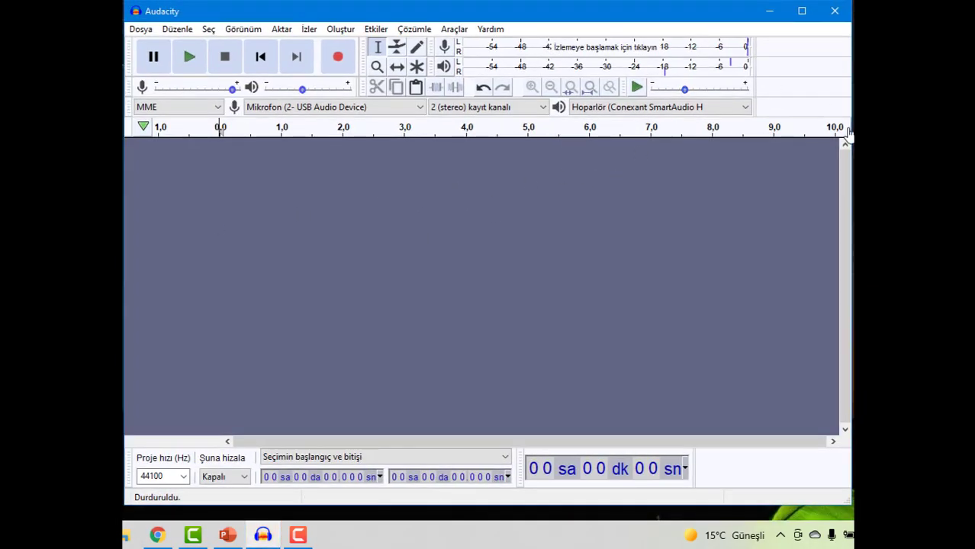
mouse_move(848, 129)
mouse_down()
mouse_move(822, 130)
mouse_move(848, 130)
mouse_up()
drag(123, 198, 122, 198)
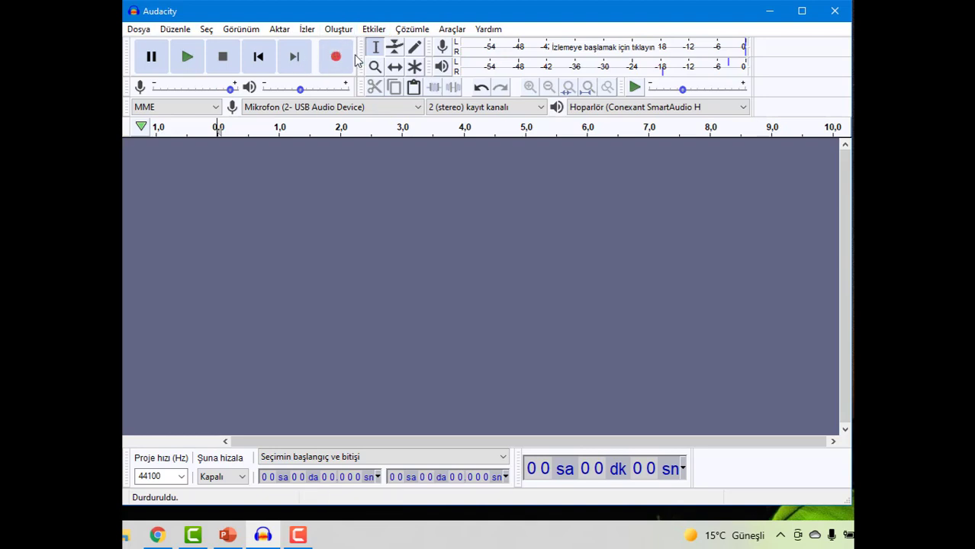
click(338, 29)
mouse_move(375, 29)
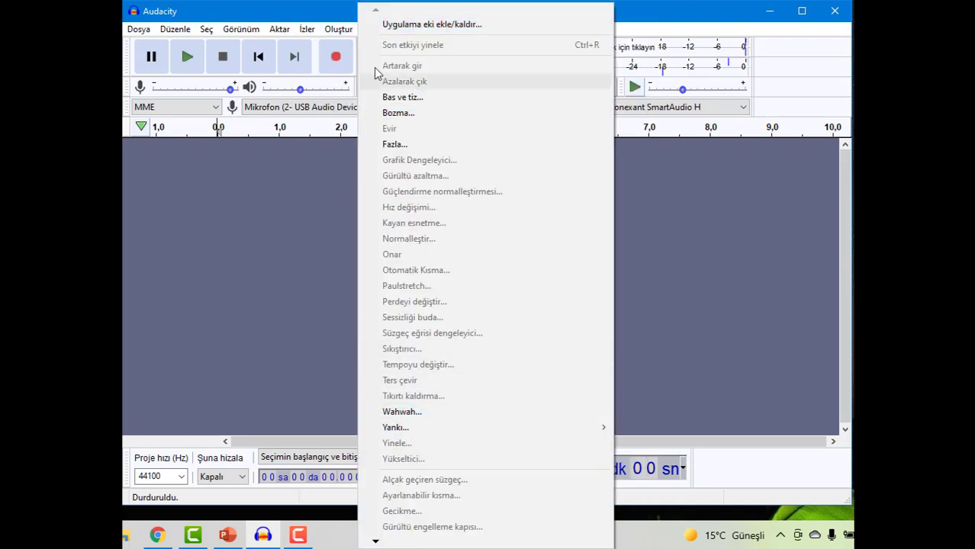
mouse_move(340, 33)
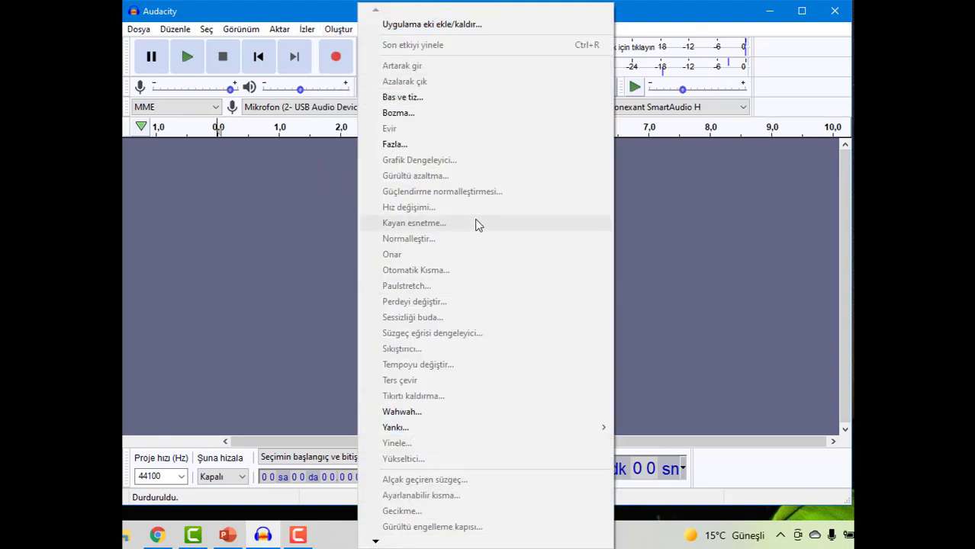
click(294, 259)
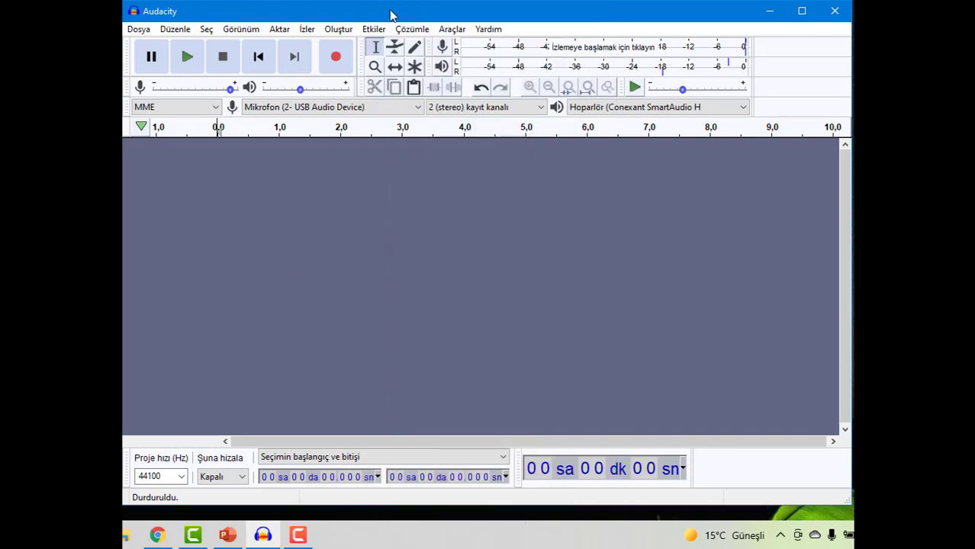
click(382, 30)
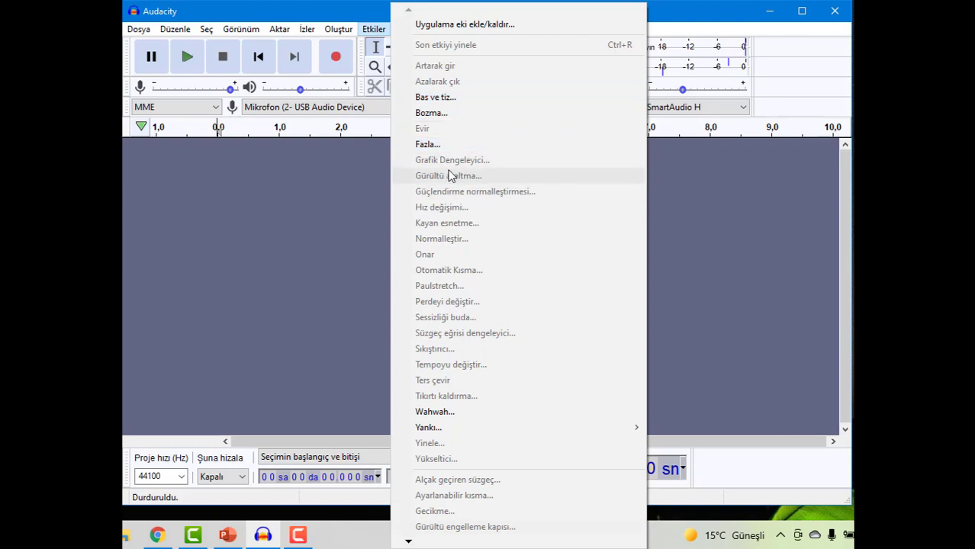
click(289, 216)
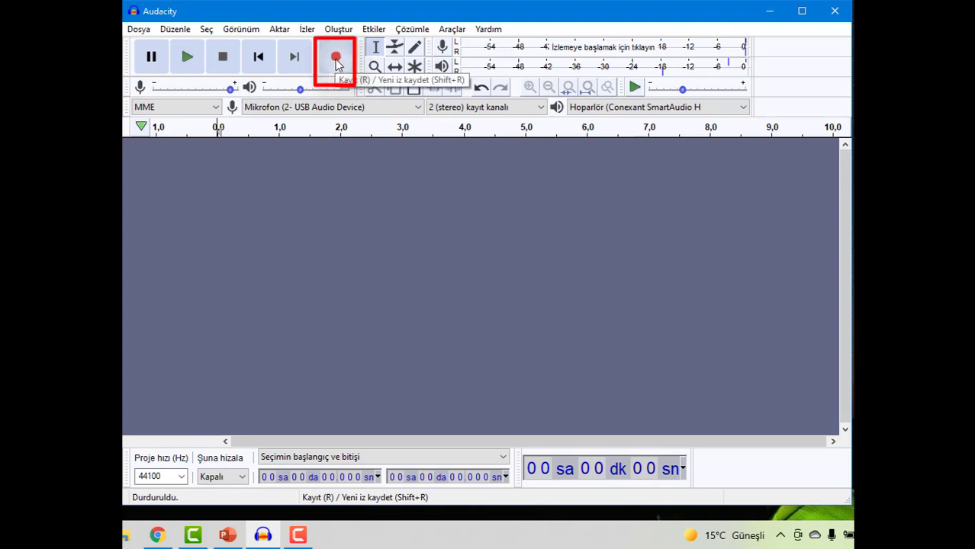
- Record a stereo voice track about 29 seconds long from the USB microphone, pausing and resuming at about 16 seconds before stopping
click(336, 58)
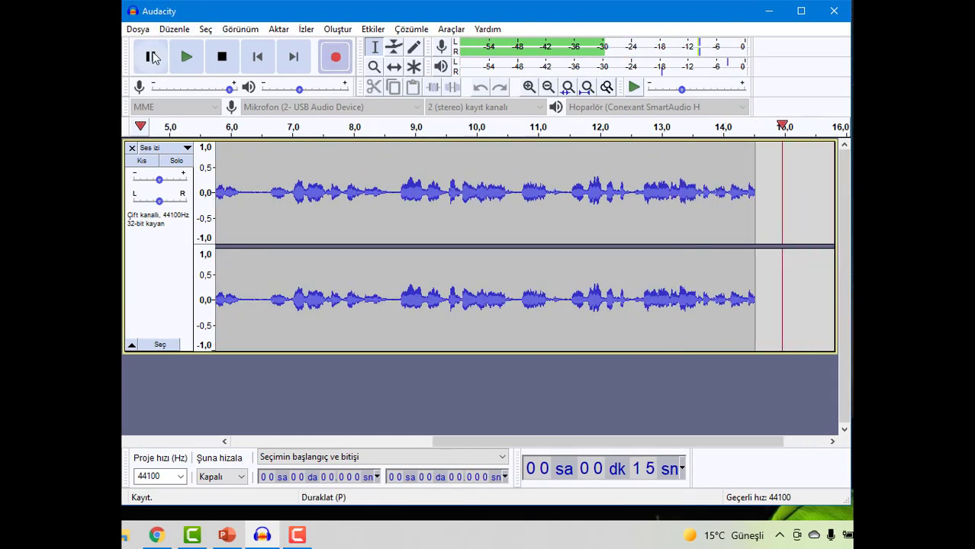
click(152, 57)
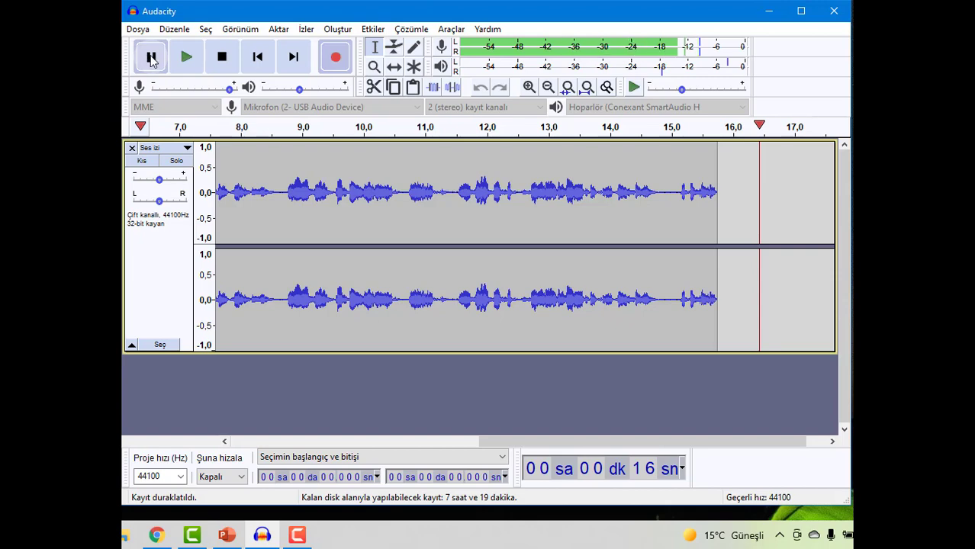
click(152, 58)
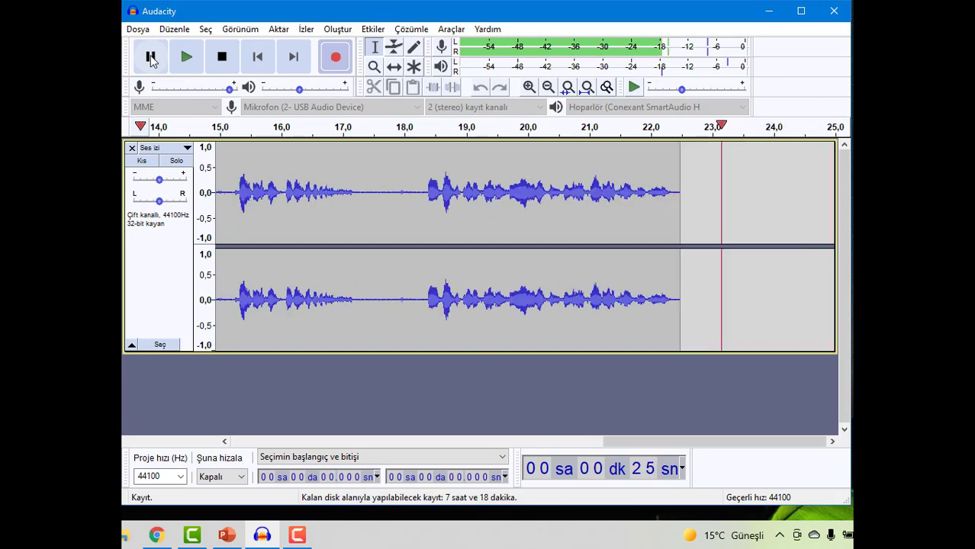
click(222, 63)
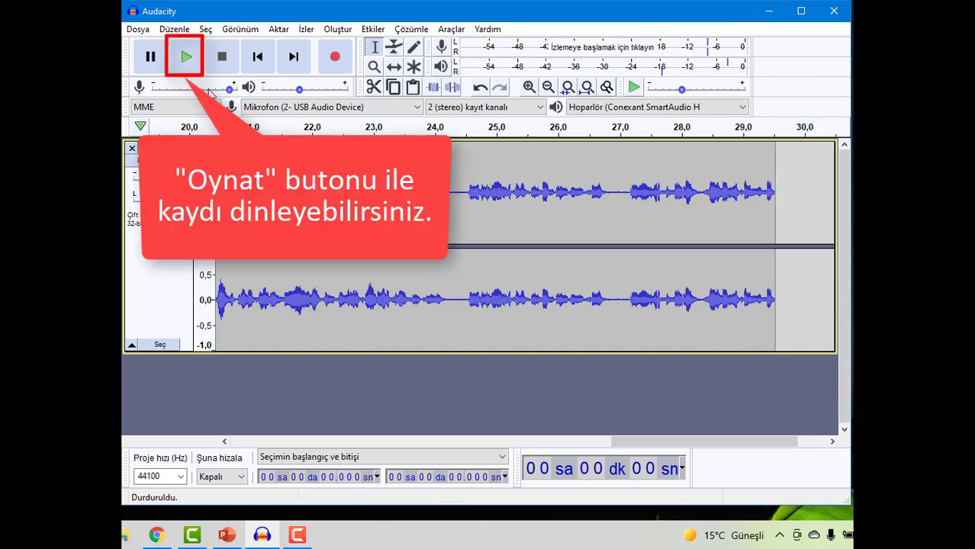
- Play the recording and pause playback at about 18 seconds
click(186, 58)
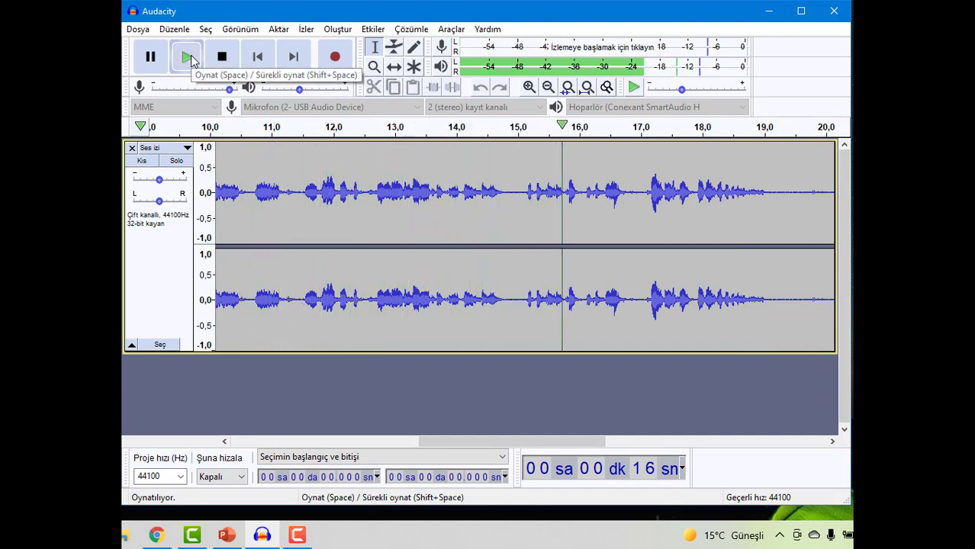
click(151, 58)
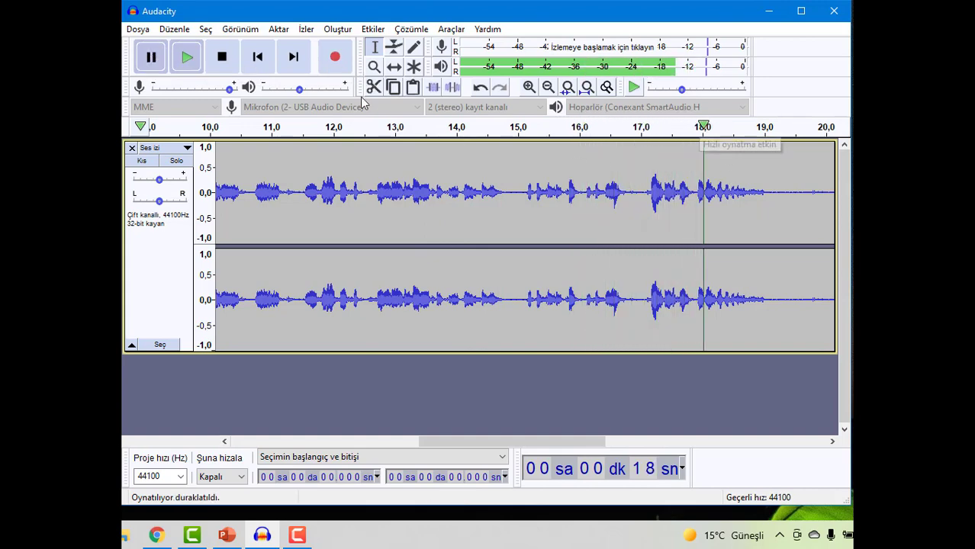
click(186, 61)
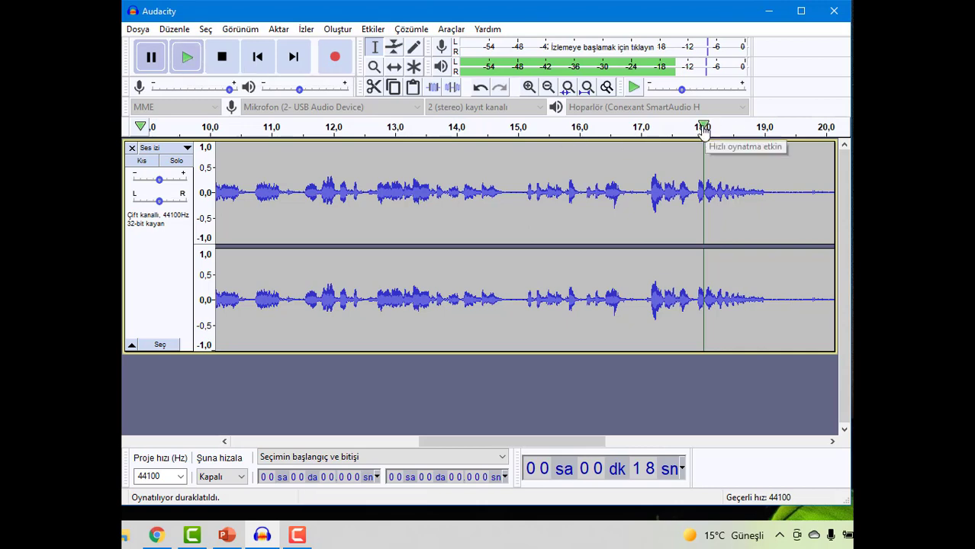
- Play the recording from about 10.6 seconds, place the cursor at about 11.9 seconds, and pause playback at about 13 seconds
drag(700, 128, 389, 130)
click(251, 128)
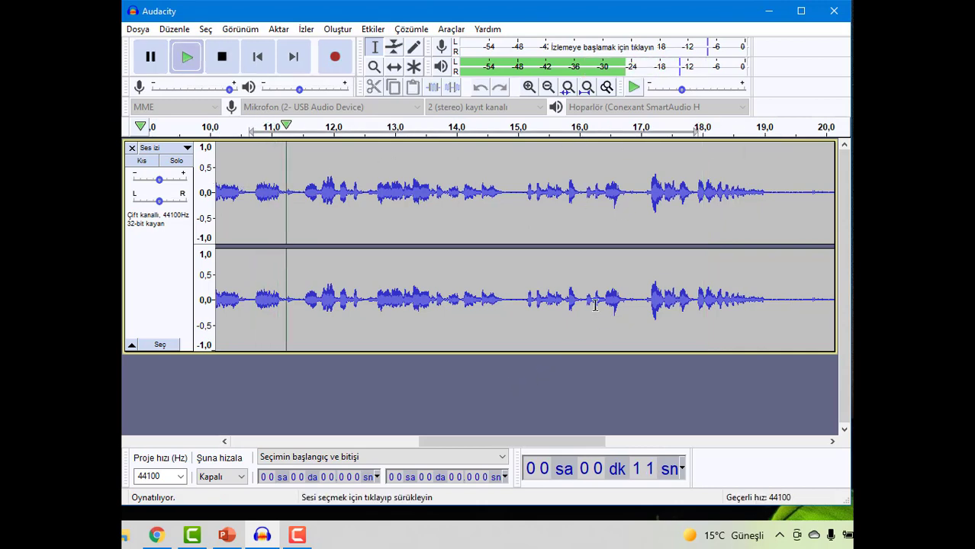
click(319, 183)
click(150, 56)
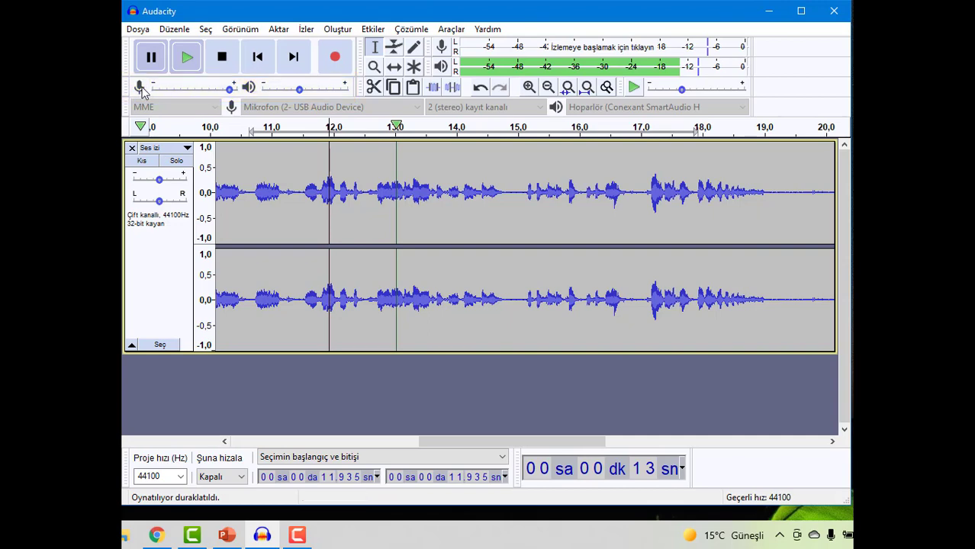
- Resume playback, restart it from the cursor at about 11.9 seconds, and pause it at about 12.5 seconds
mouse_move(206, 94)
mouse_move(290, 90)
click(183, 61)
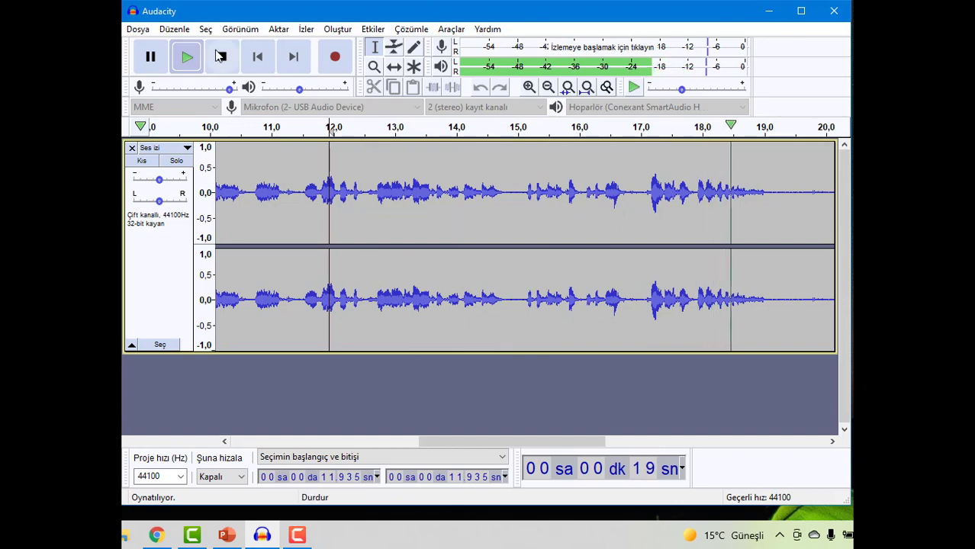
click(183, 60)
click(153, 59)
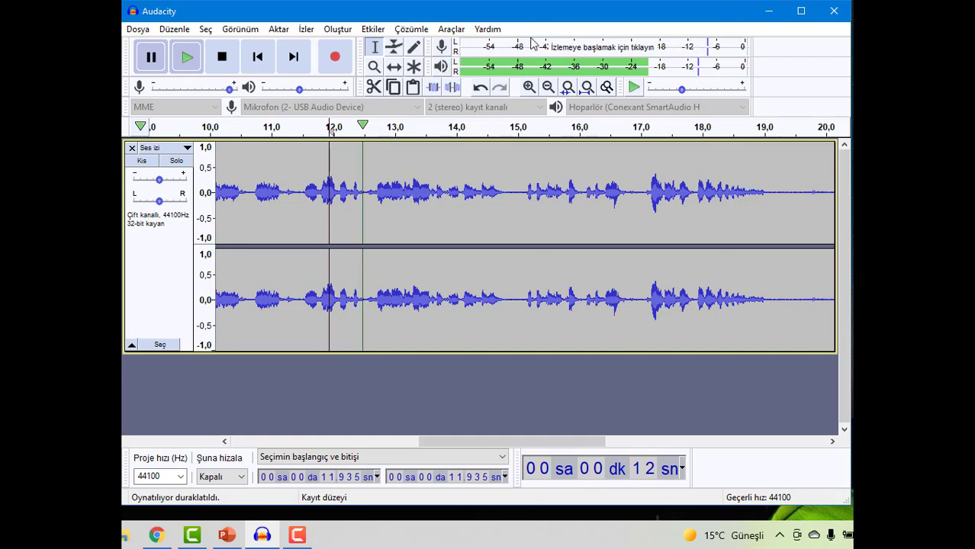
- Continue recording at the end of the voice track, pause at about 1:20, and stop the recording
click(335, 57)
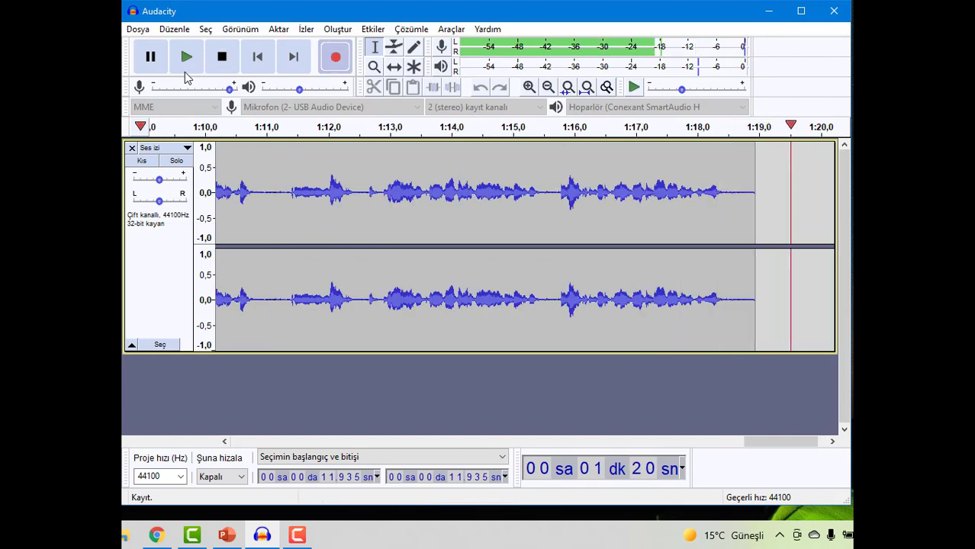
click(150, 56)
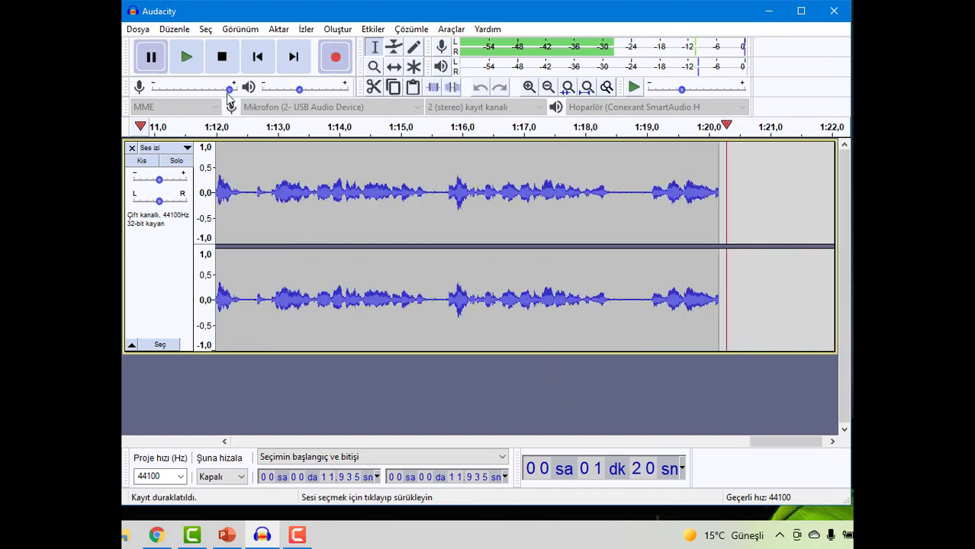
click(221, 56)
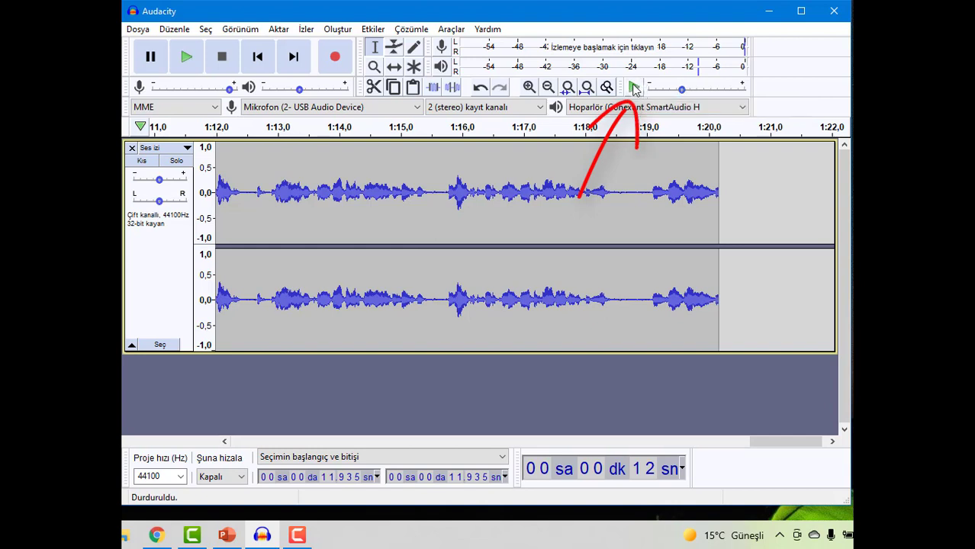
- Select the audio from about 1:15.6 to 1:18.5, raise the playback speed slightly, and deselect the track
click(461, 190)
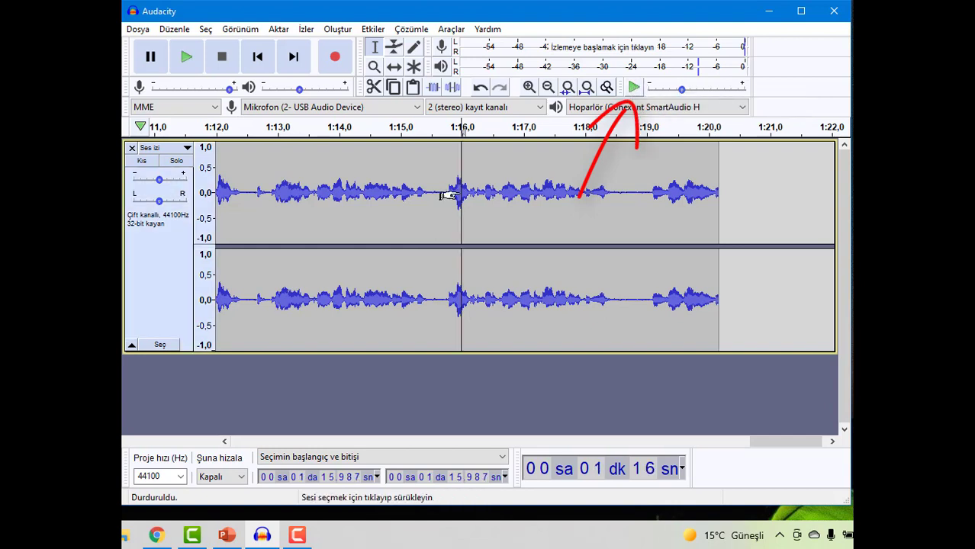
drag(438, 183, 614, 178)
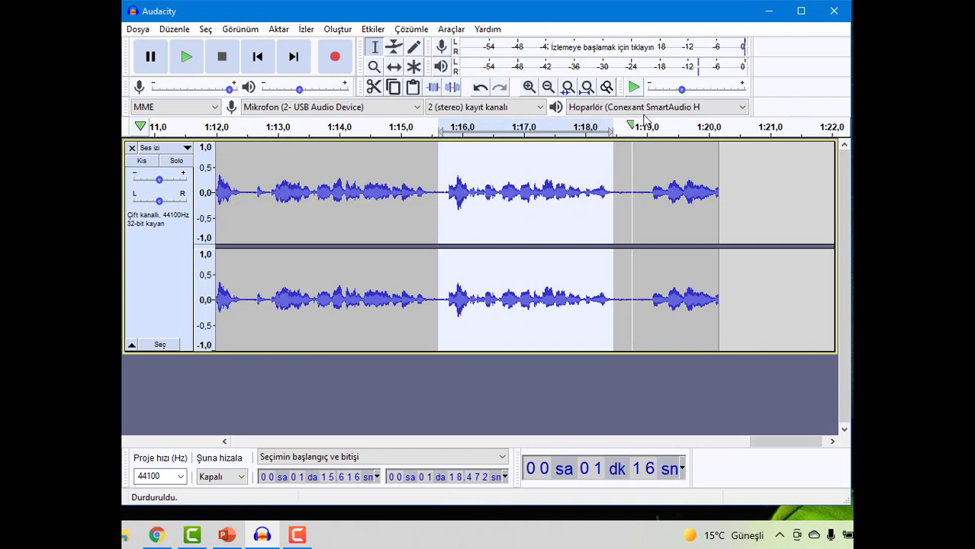
mouse_move(684, 92)
mouse_down()
mouse_move(694, 91)
mouse_move(685, 90)
mouse_up()
click(555, 396)
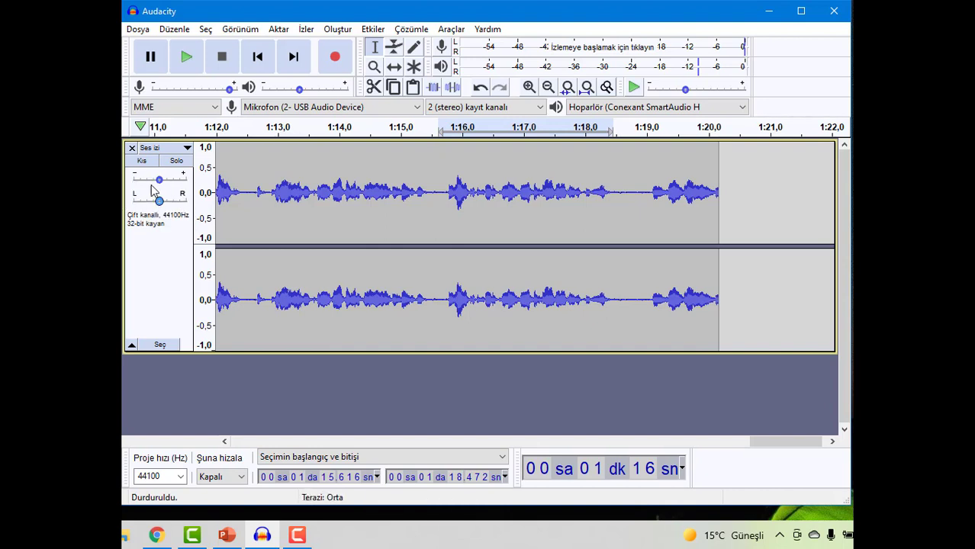
- Try the voice track's gain at +13 dB and -10 dB, and return it to about 0 dB
mouse_move(160, 185)
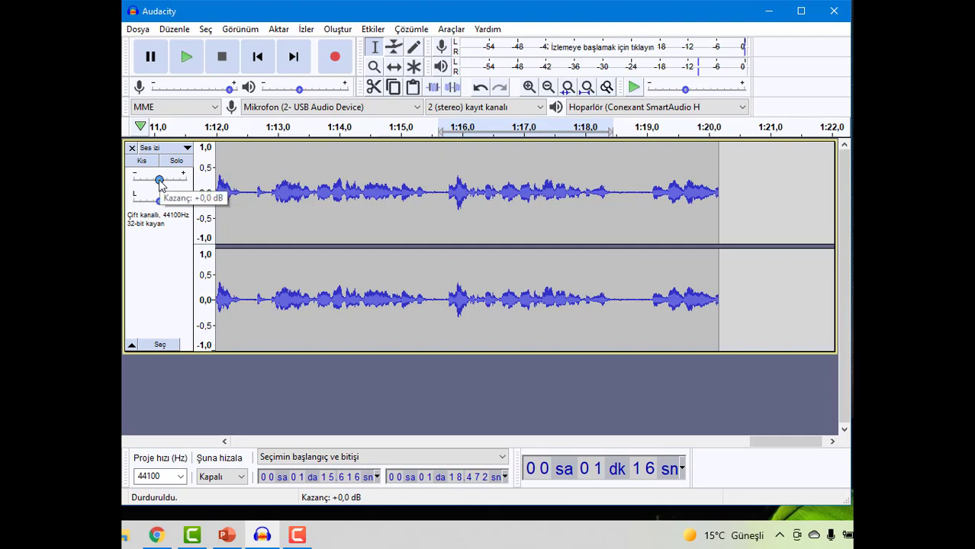
drag(160, 185, 179, 180)
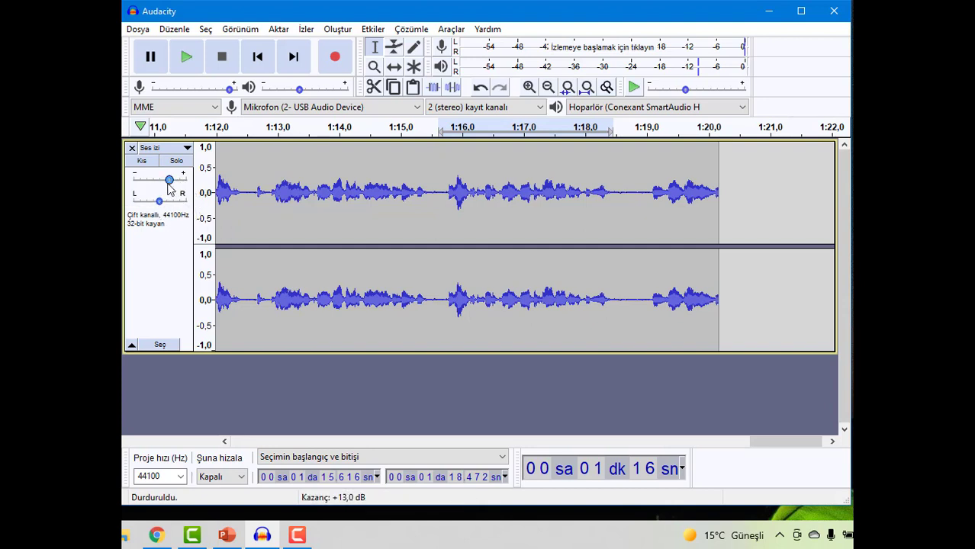
mouse_move(173, 184)
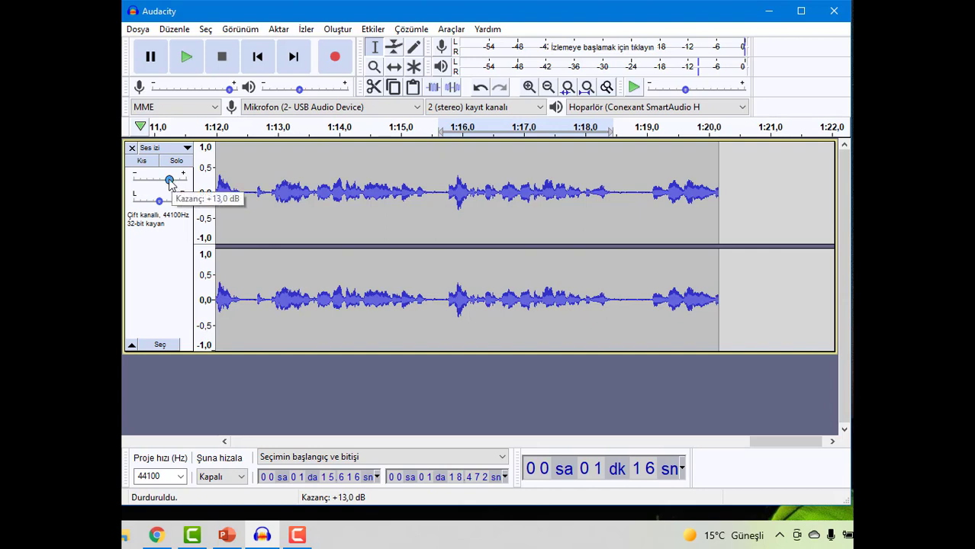
drag(169, 181, 144, 181)
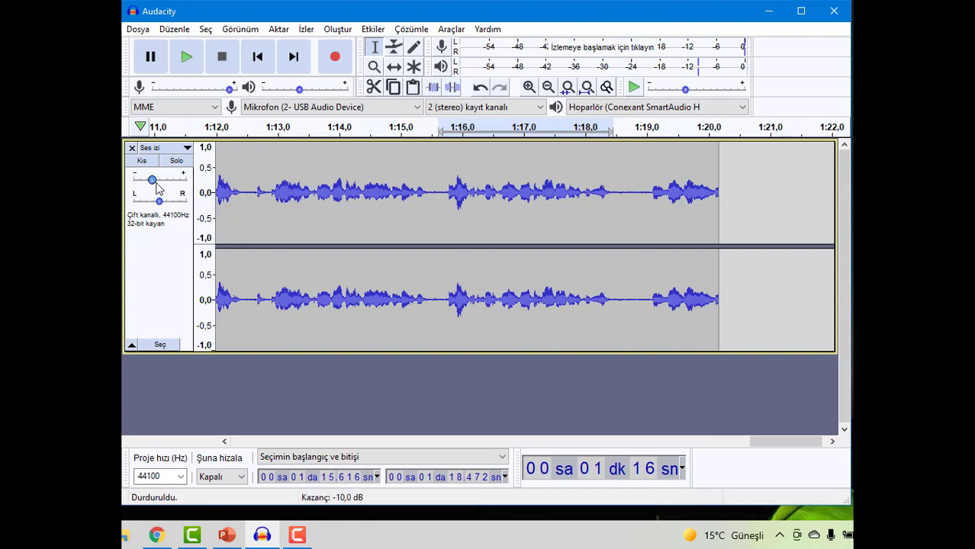
drag(152, 182, 161, 181)
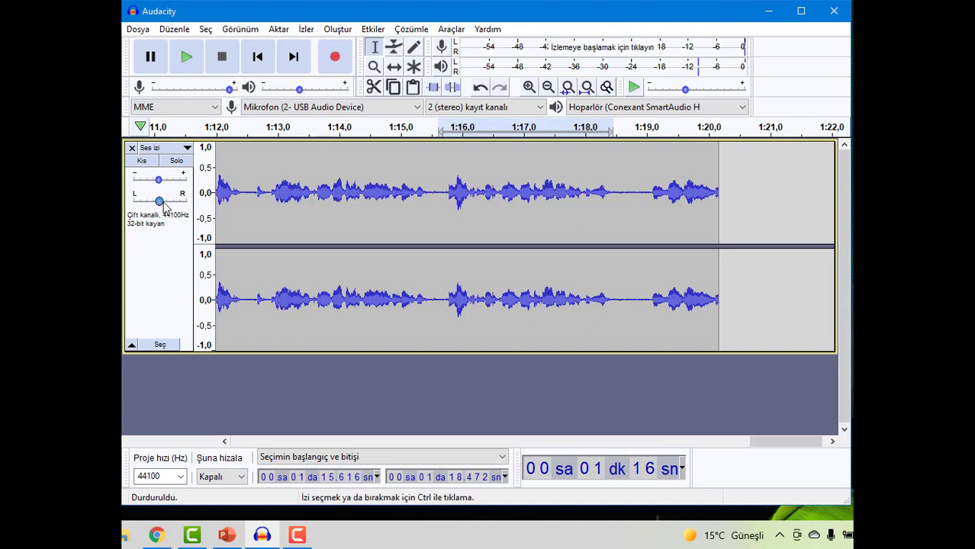
- Play the voice track from about 1:15.6 twice, stopping playback each time
click(186, 54)
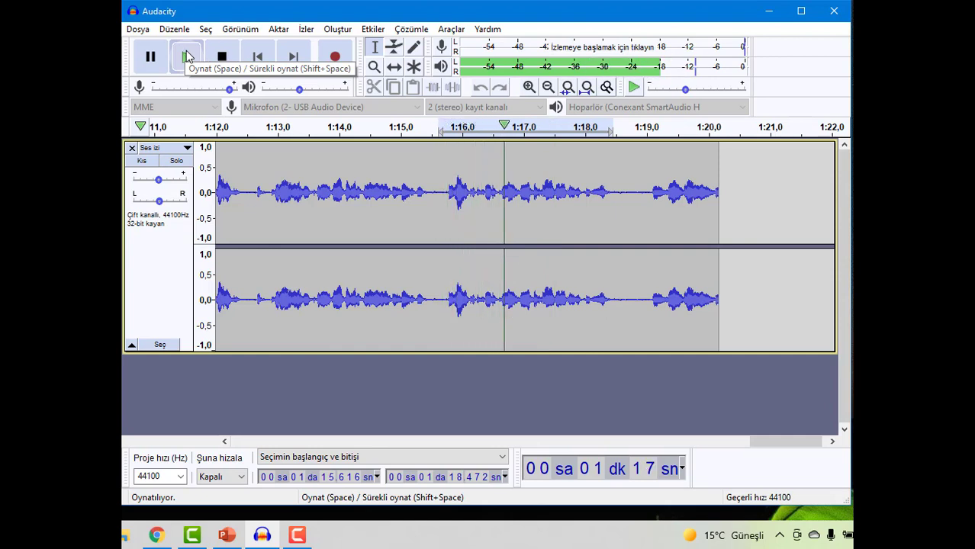
click(221, 56)
click(186, 57)
click(221, 56)
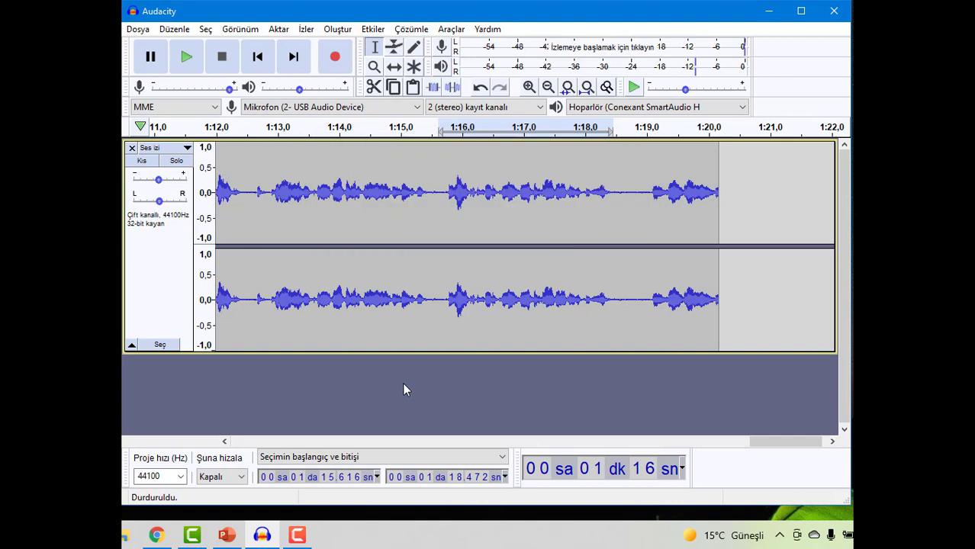
- Import the audio file denemekayıt.mp3 from the desktop into the project as a new track
click(136, 30)
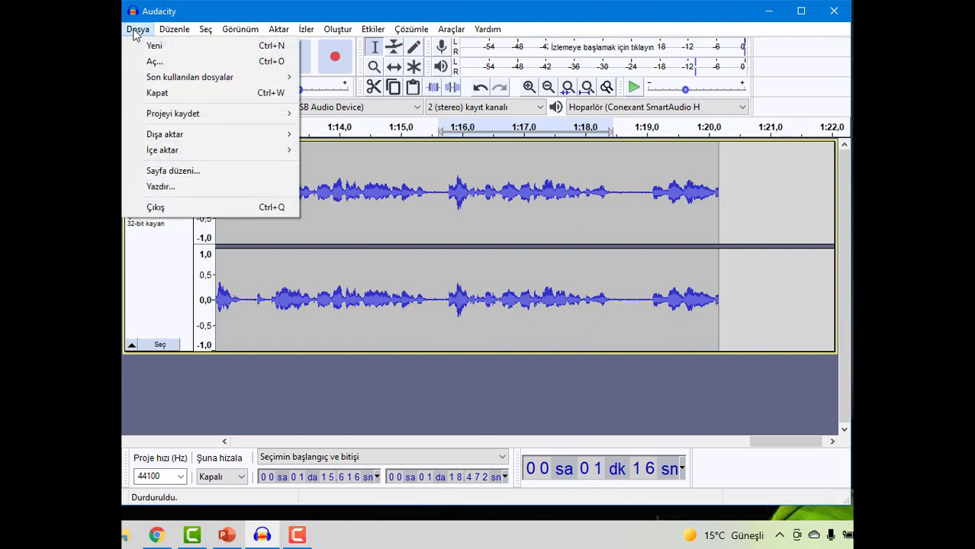
mouse_move(186, 156)
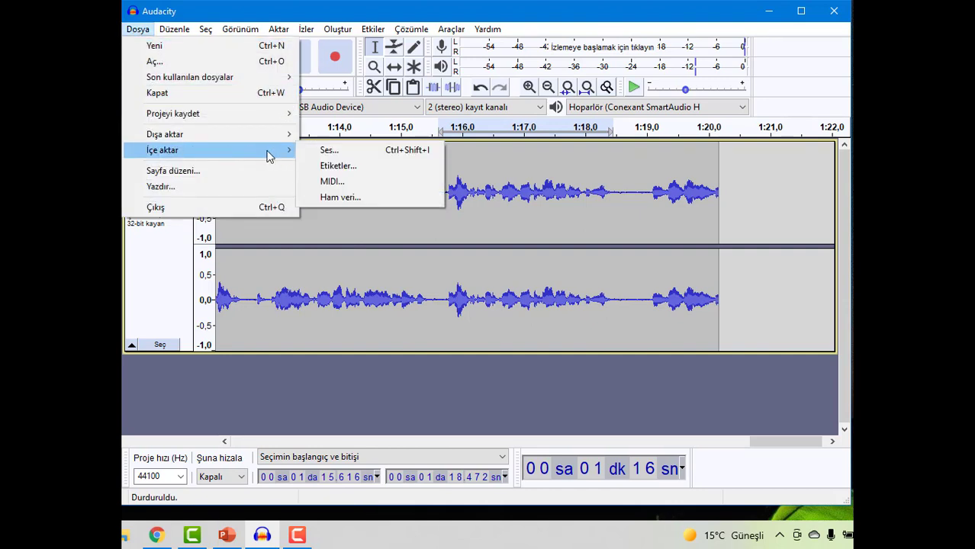
click(328, 150)
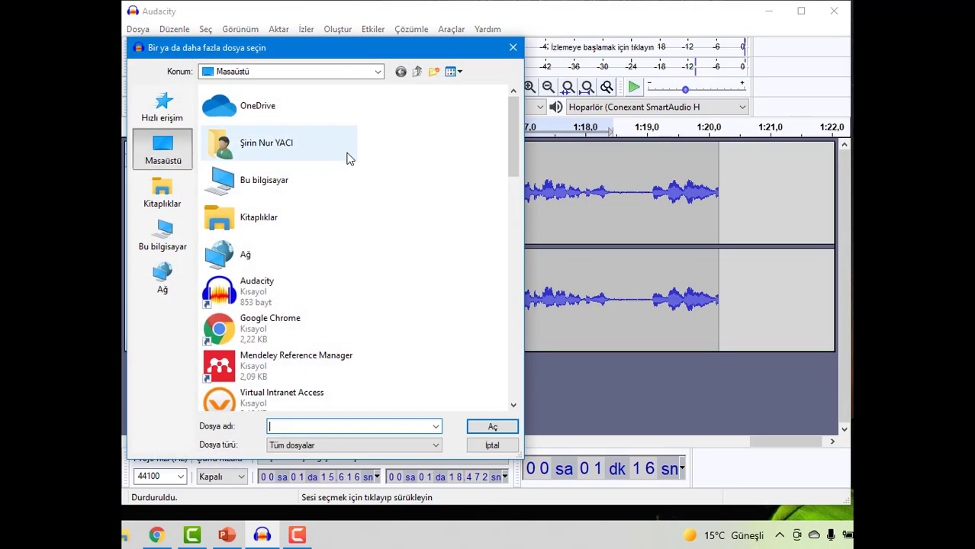
drag(395, 49, 401, 12)
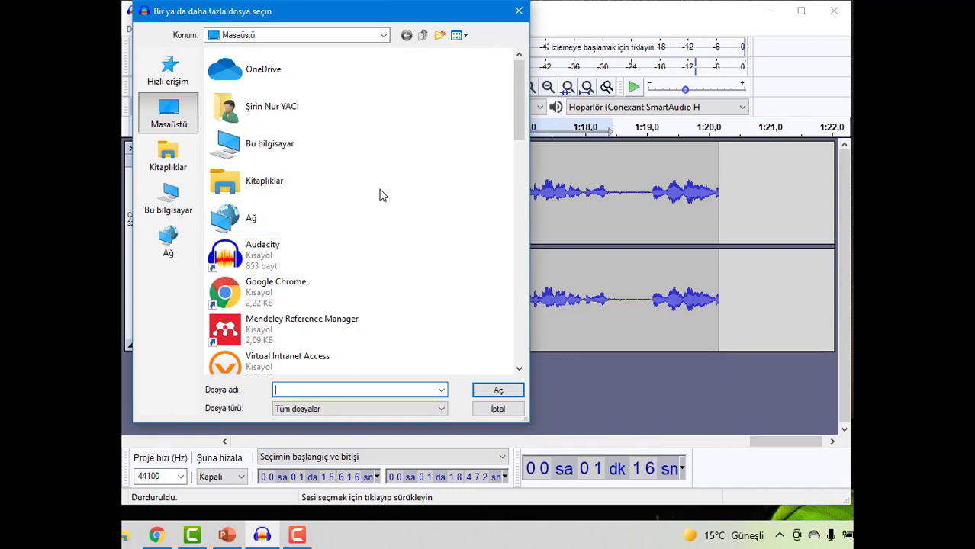
scroll(394, 205, down, 4)
scroll(392, 209, up, 4)
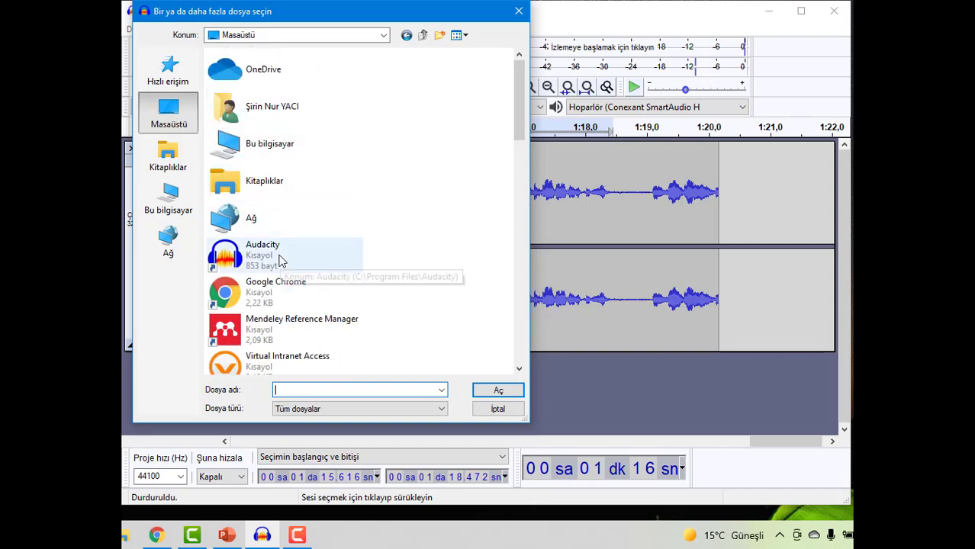
scroll(395, 221, down, 2)
scroll(395, 222, down, 10)
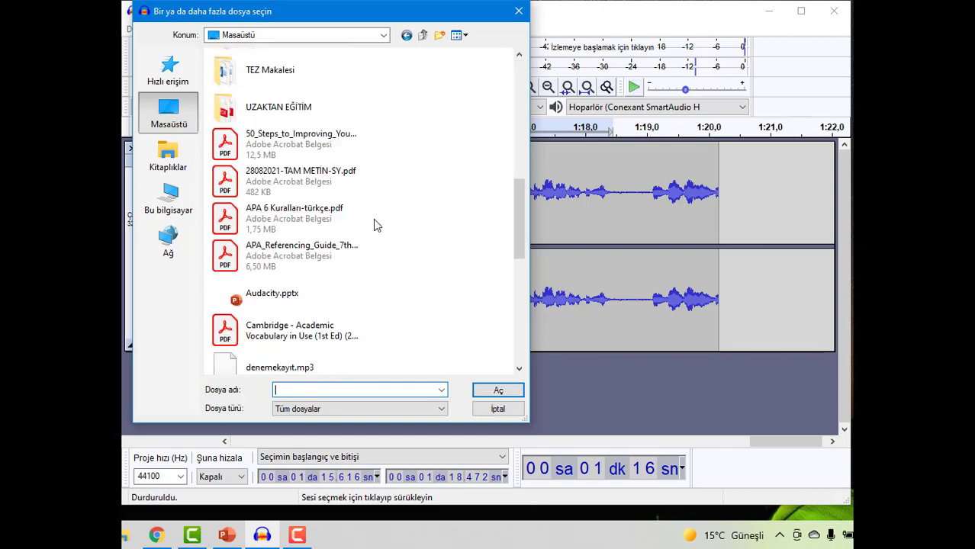
click(300, 275)
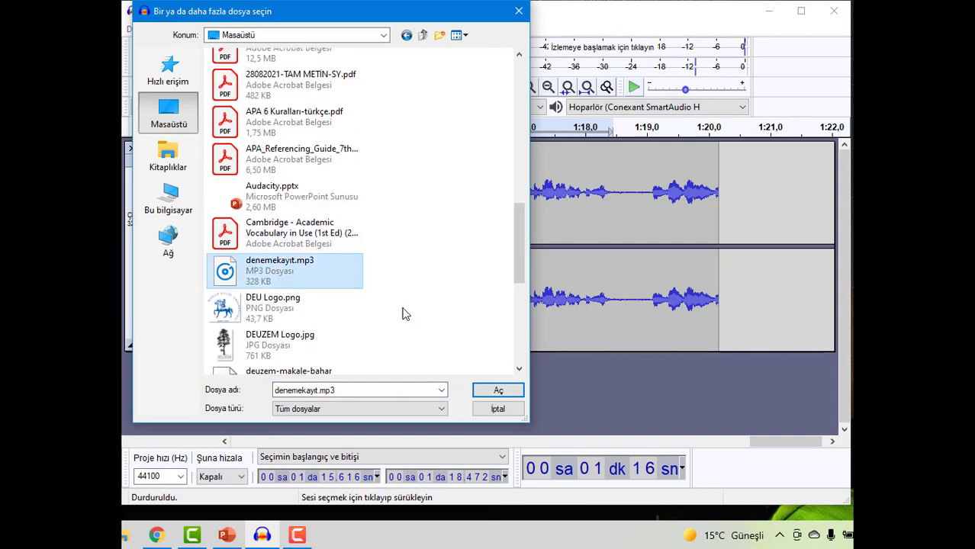
click(498, 389)
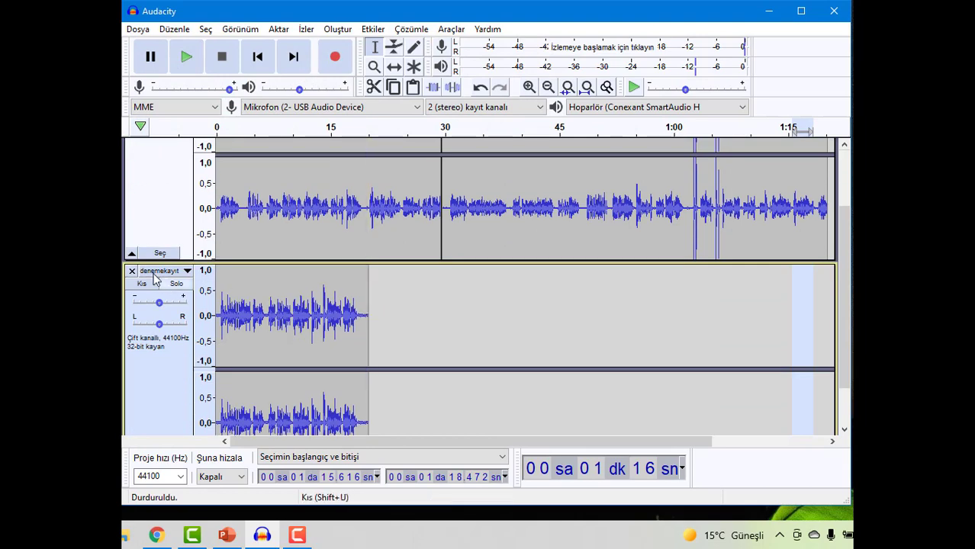
- Remove the existing tracks and load denemekayıt.mp3 straight from the desktop, narrowing the window to reach the file and widening it again
click(132, 275)
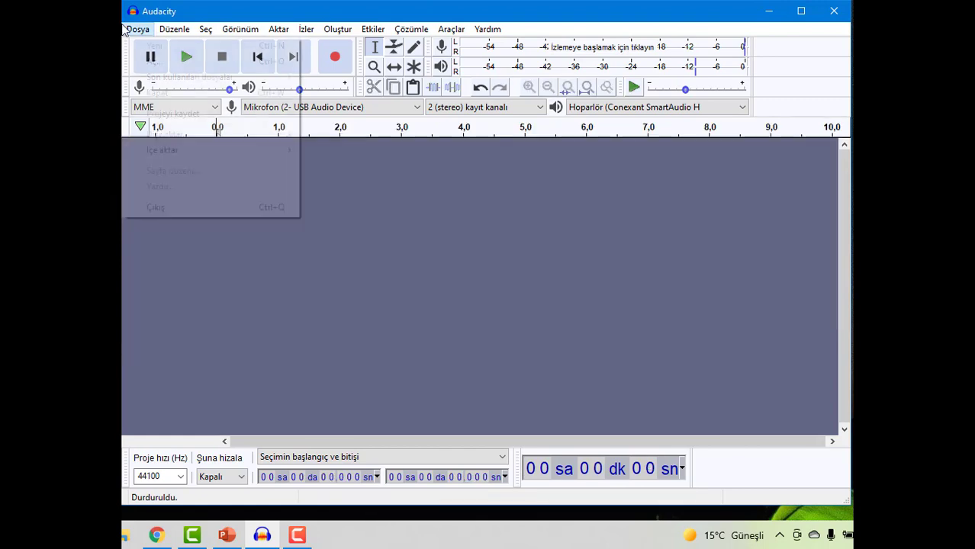
drag(124, 190, 283, 193)
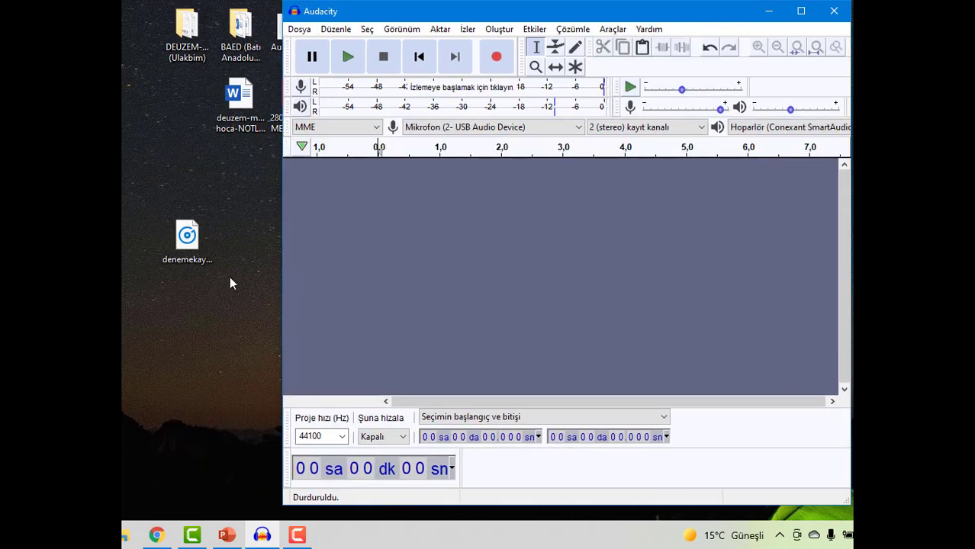
drag(206, 250, 405, 247)
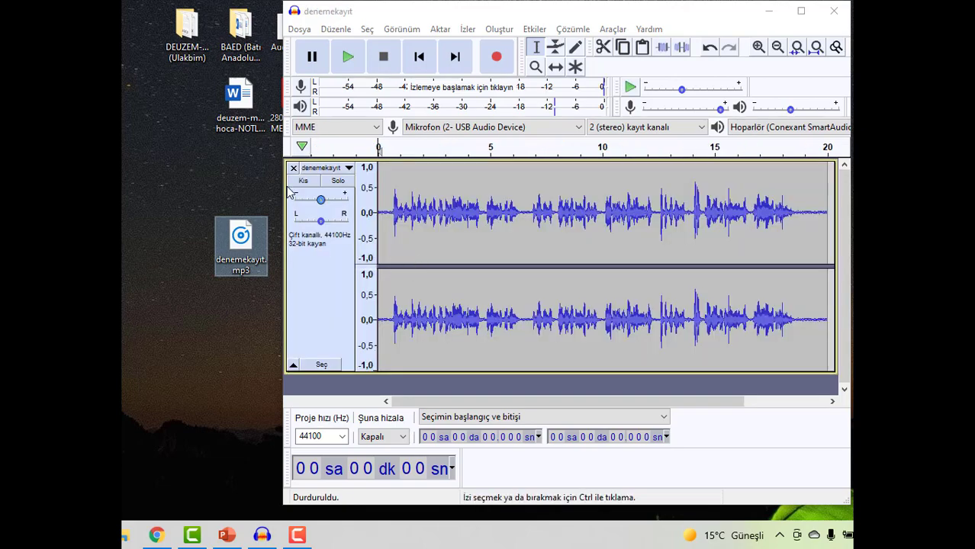
drag(279, 180, 191, 187)
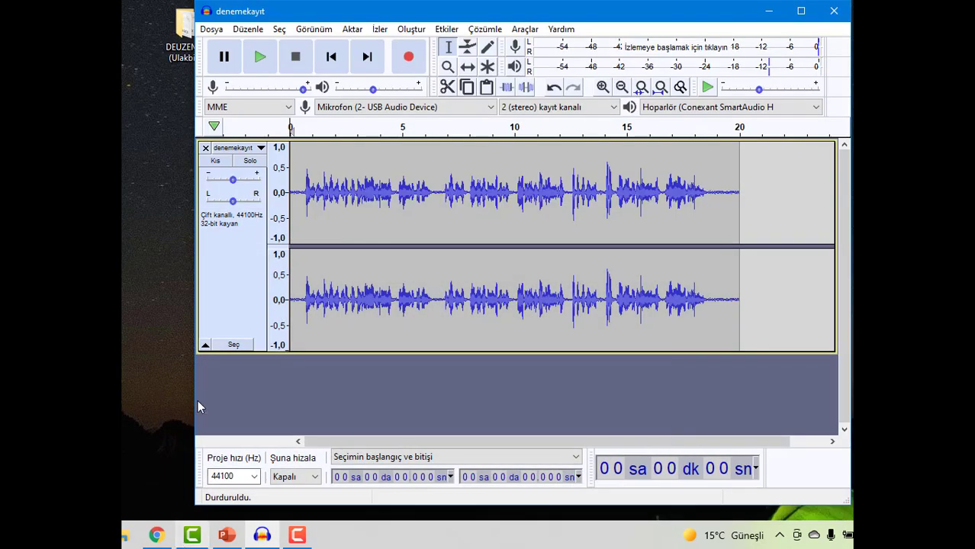
drag(198, 399, 125, 401)
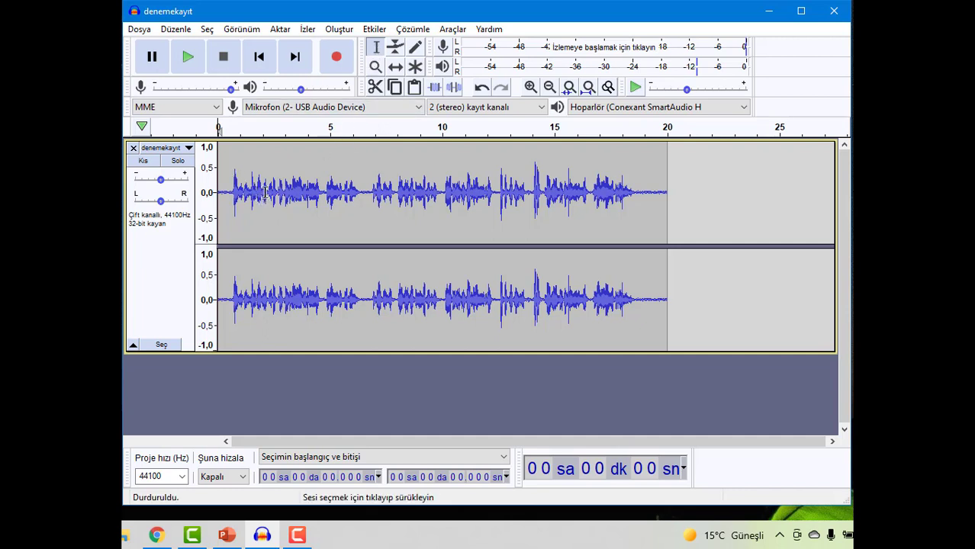
- Cut the denemekayıt track's audio from about 0.1 to 6.6 seconds, undoing the first cut and removing the same section again
click(364, 297)
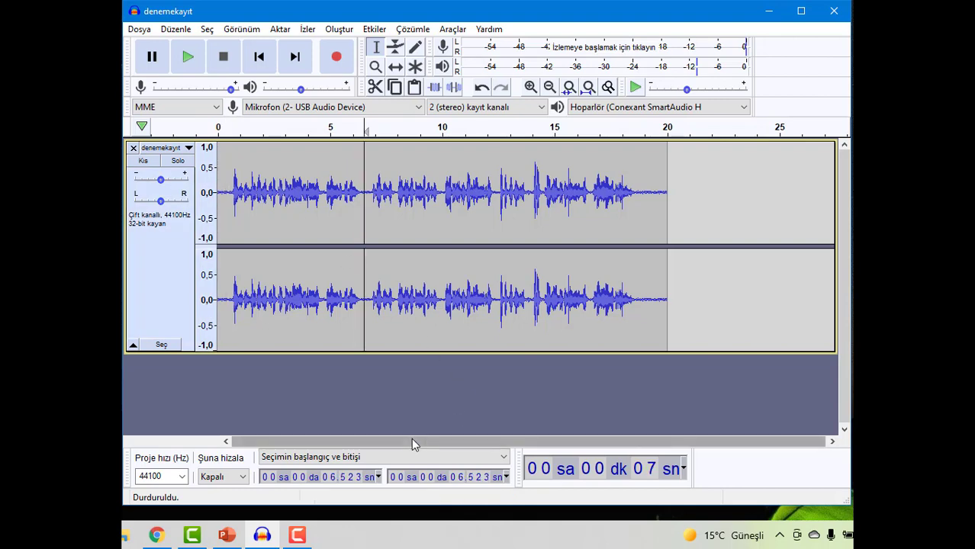
drag(218, 199, 366, 197)
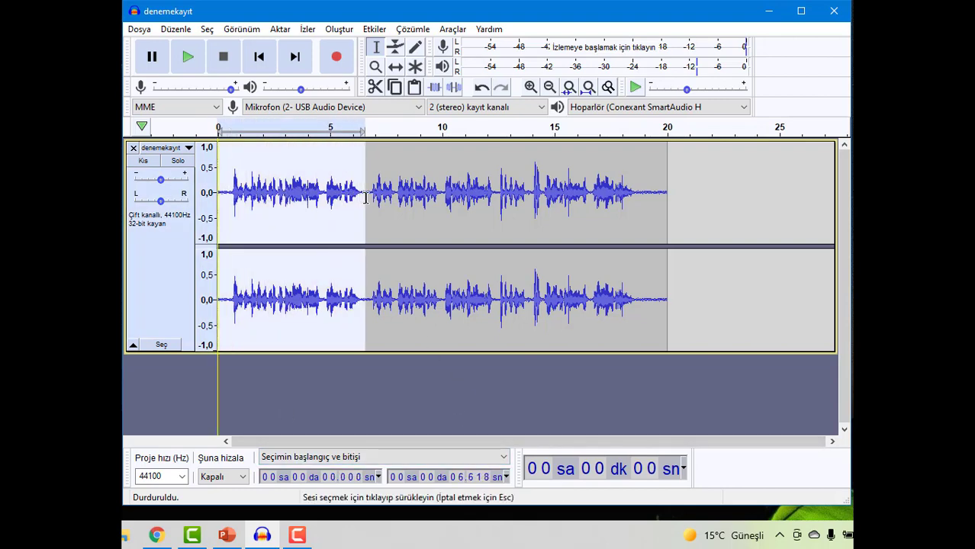
click(394, 199)
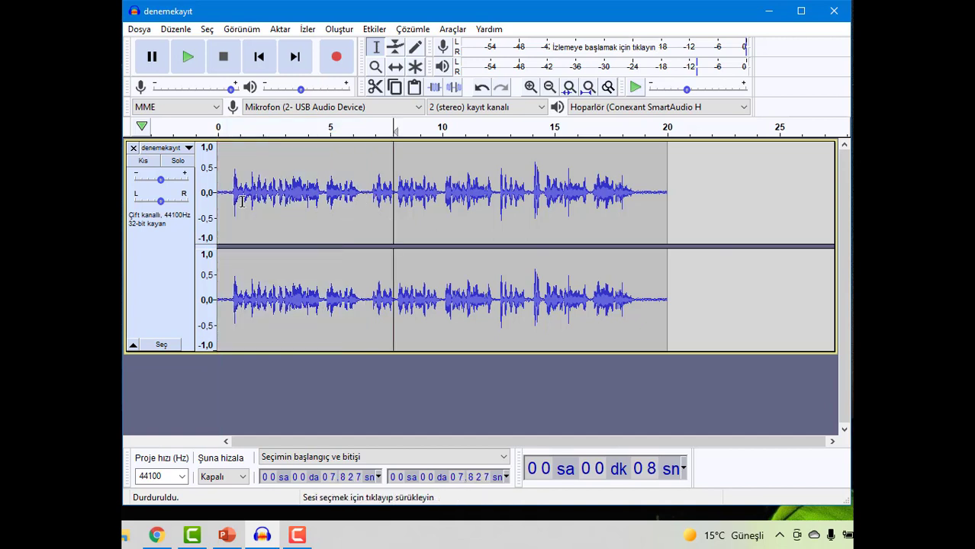
drag(221, 195, 365, 191)
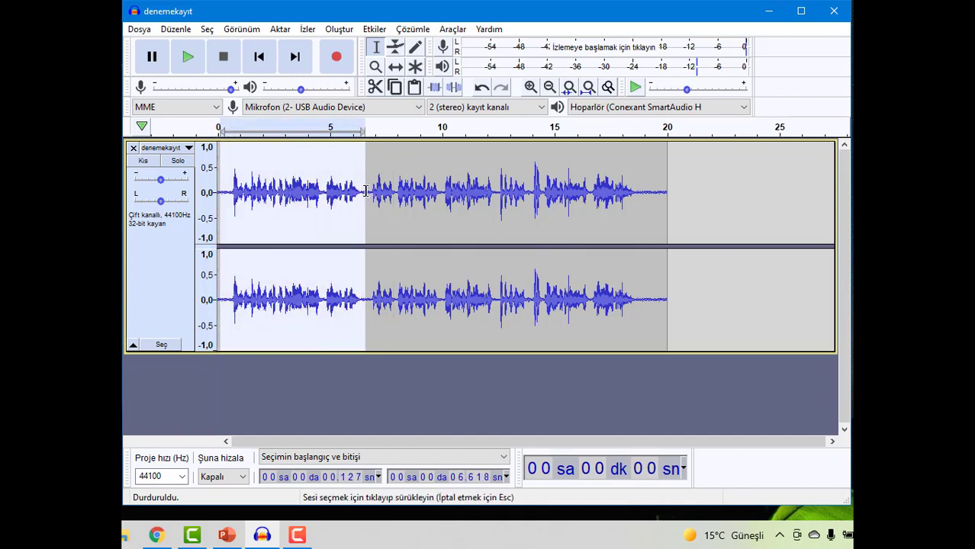
click(374, 88)
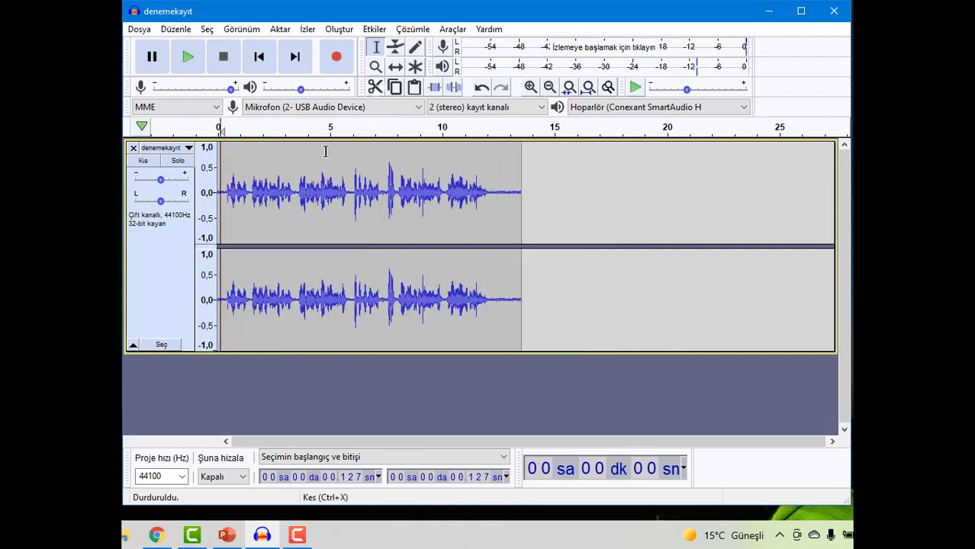
key(ctrl+z)
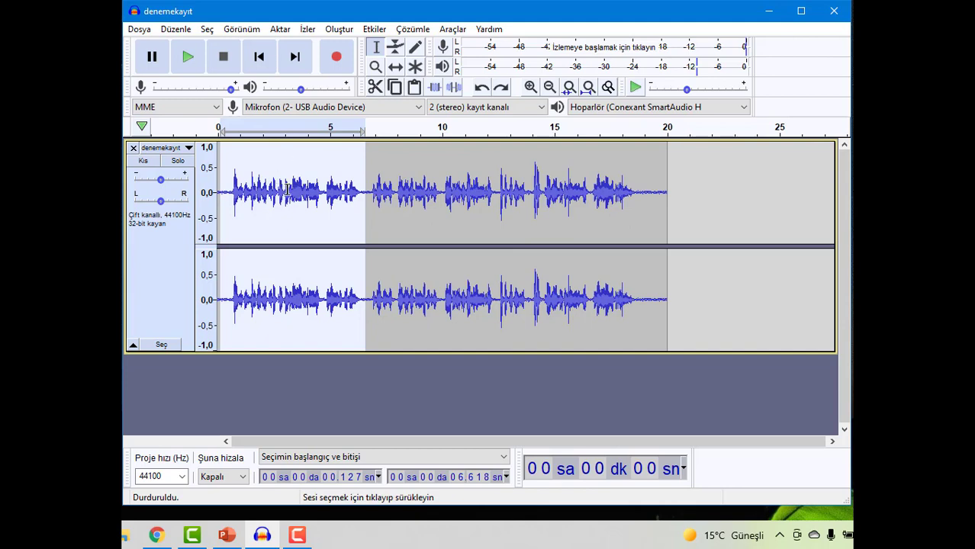
key(space)
key(Delete)
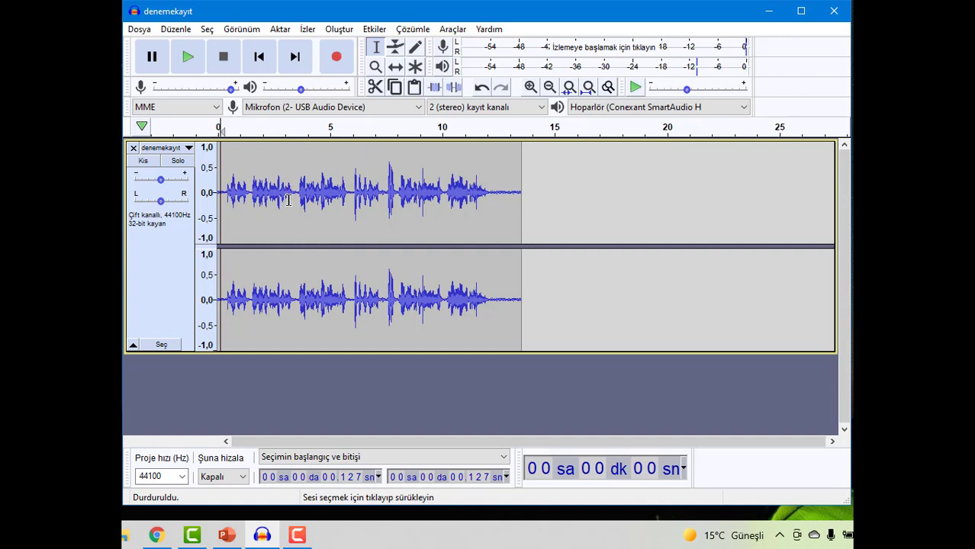
- Paste the cut audio near the end of the denemekayıt track, at about 13.2 seconds
click(269, 204)
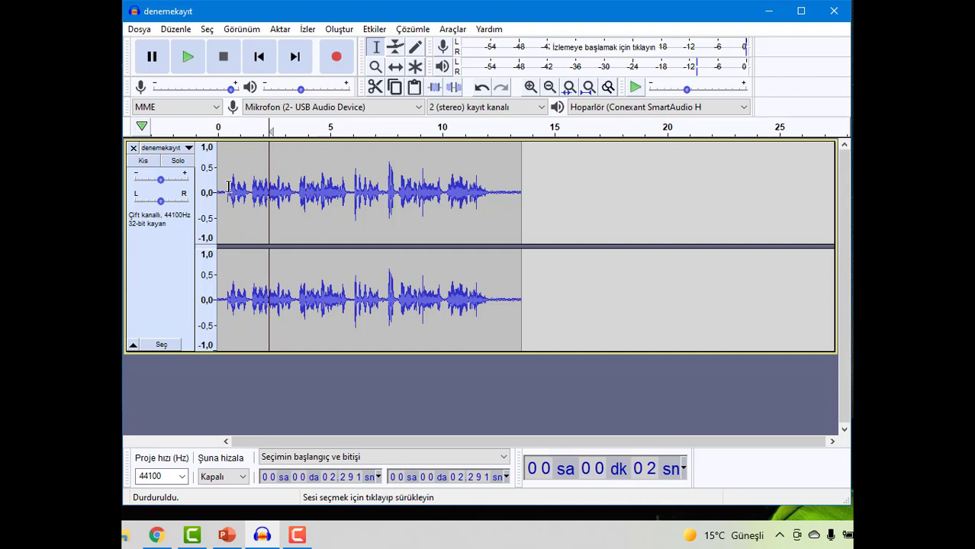
click(516, 190)
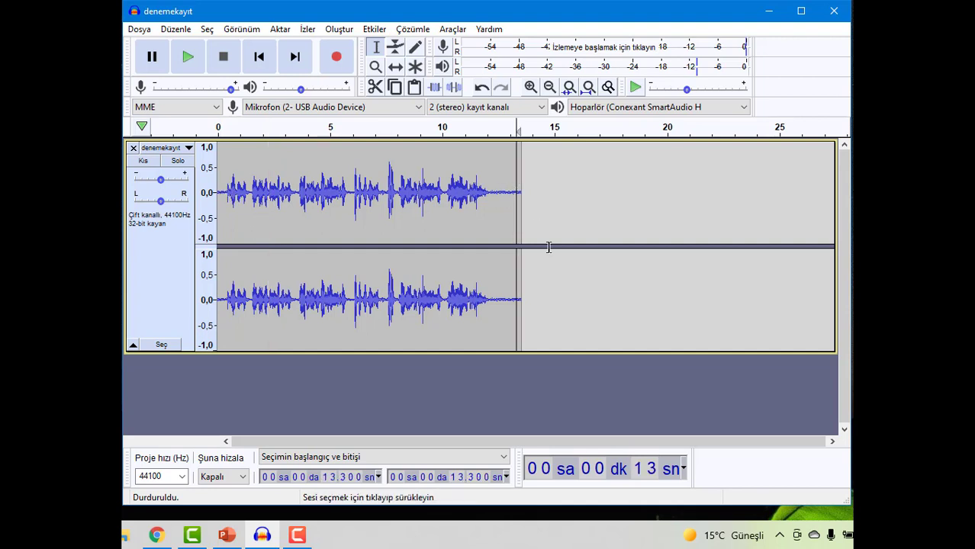
click(496, 196)
click(514, 189)
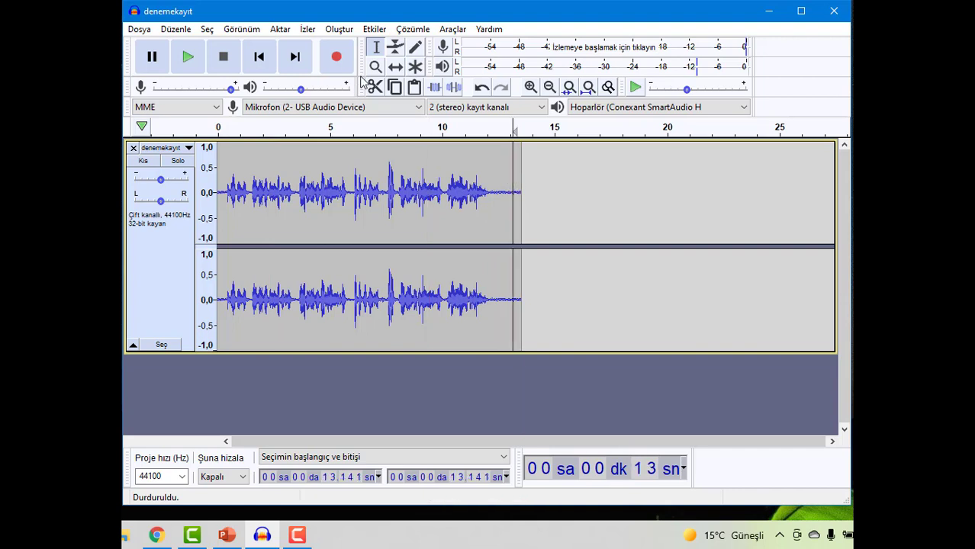
click(514, 195)
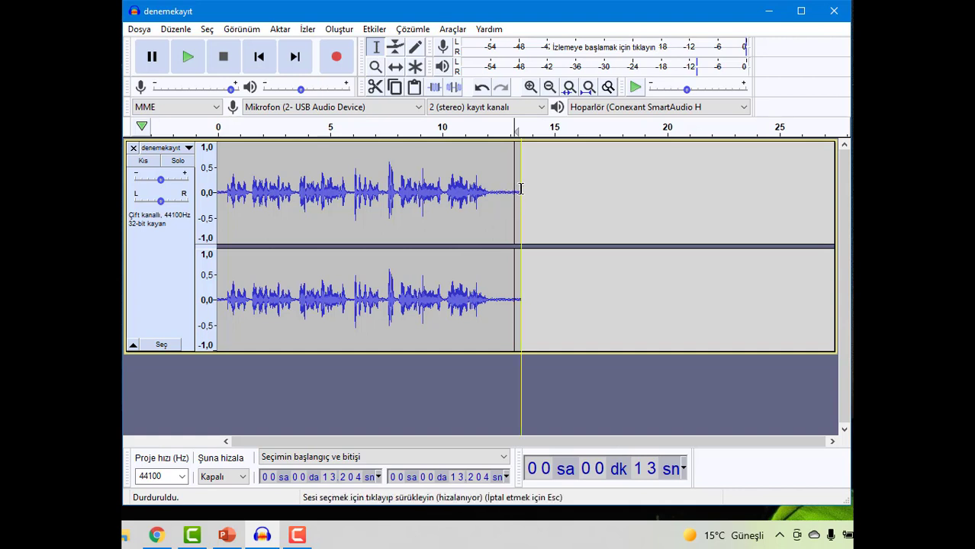
click(514, 196)
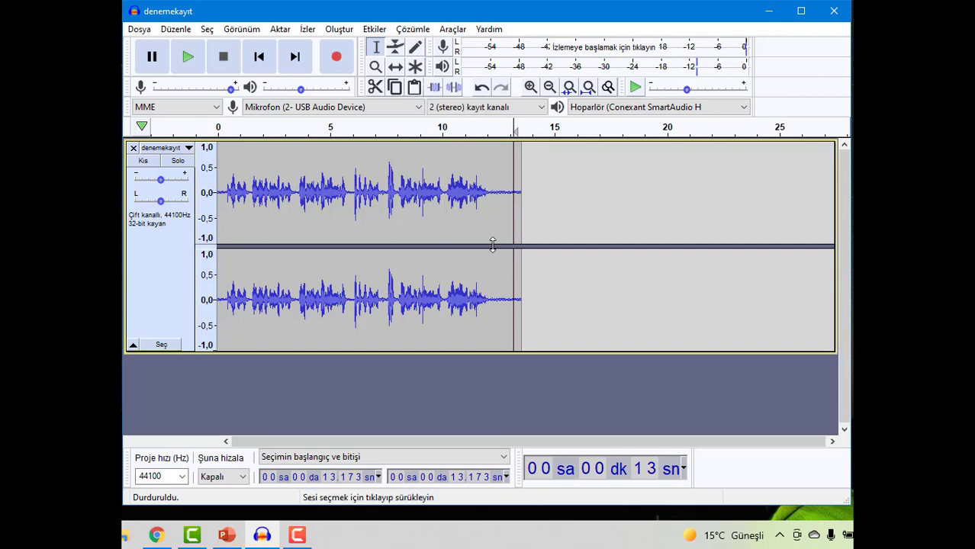
click(414, 87)
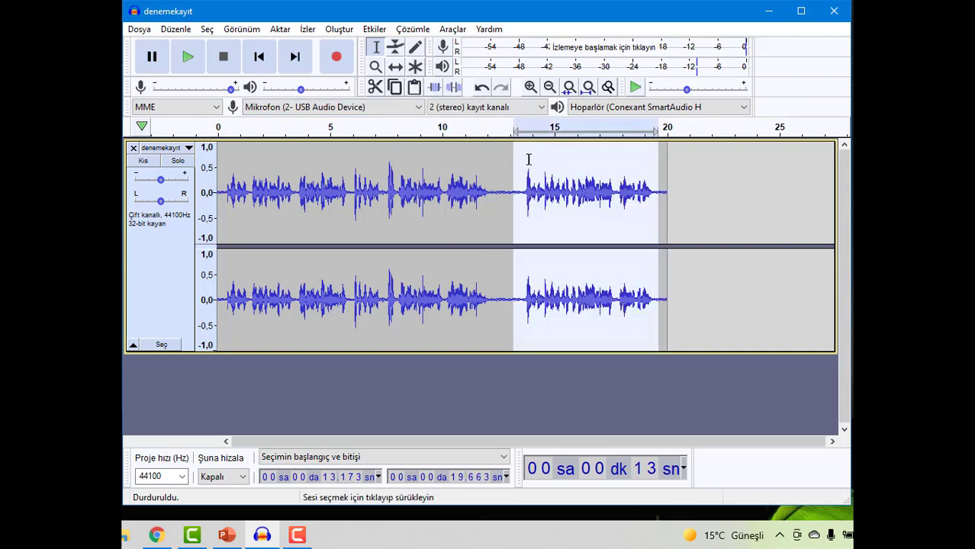
click(481, 189)
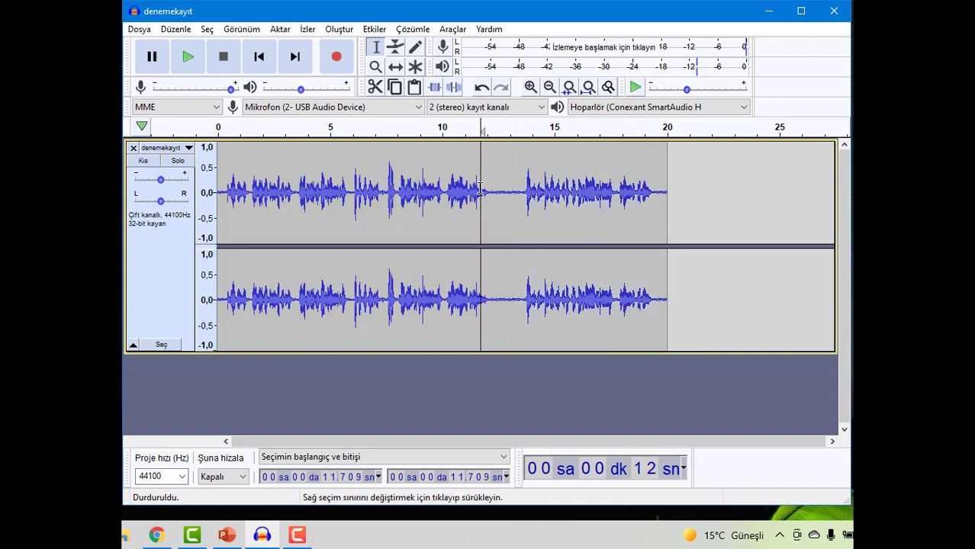
click(518, 206)
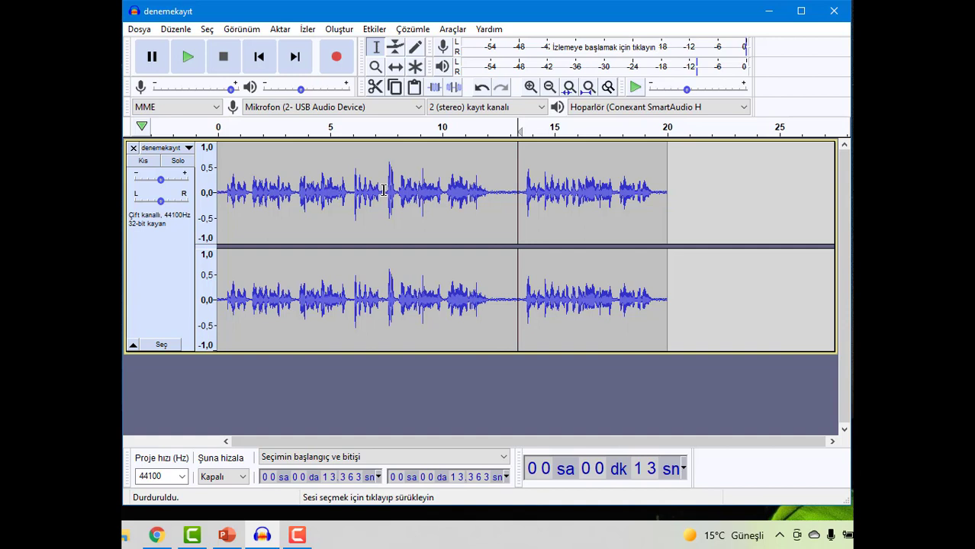
click(466, 193)
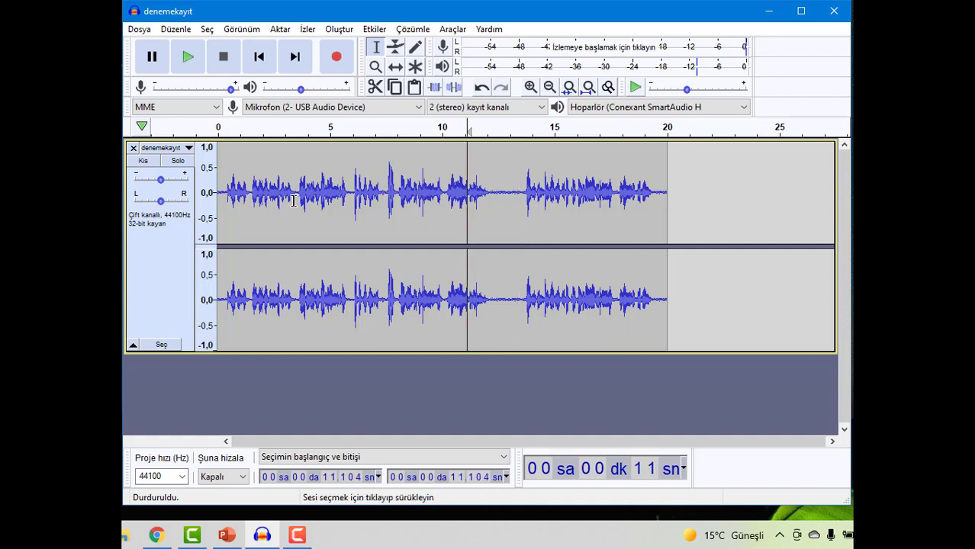
drag(296, 187, 349, 191)
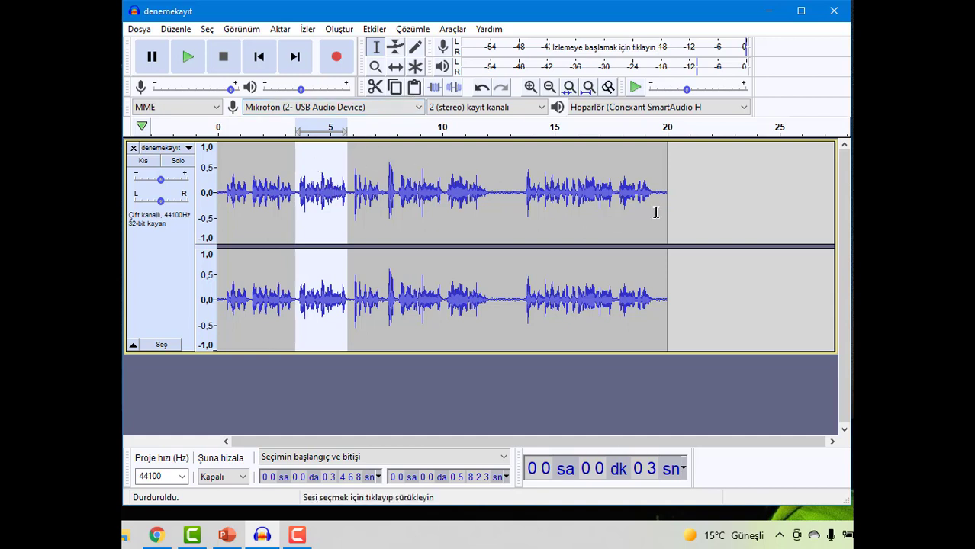
drag(390, 191, 394, 191)
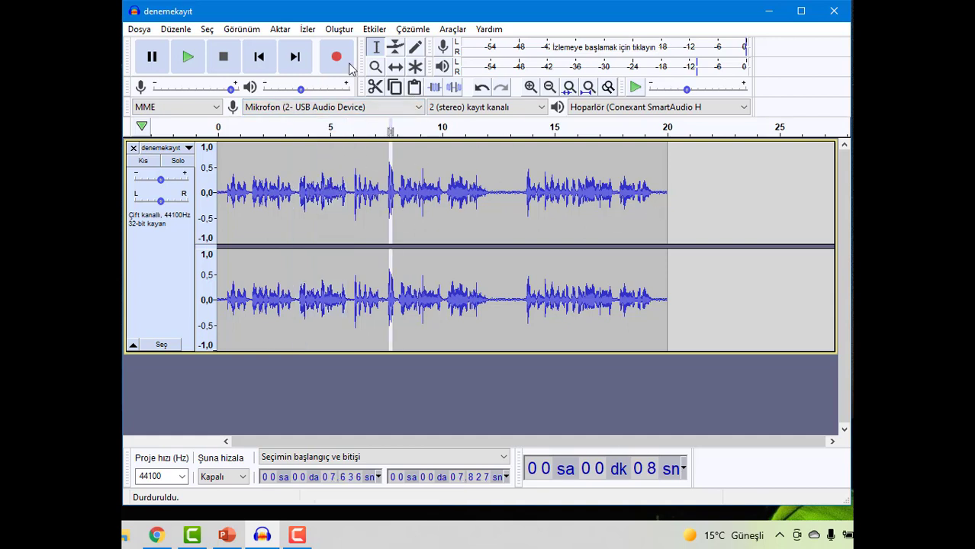
click(336, 183)
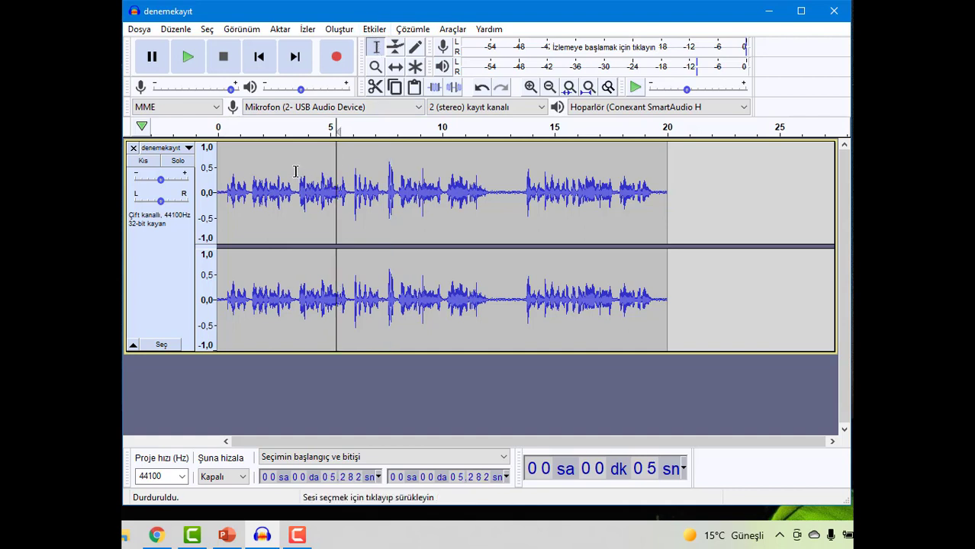
- Copy the denemekayıt track's audio from about 3.5 to 5.9 seconds and paste it at about 13.1 seconds
drag(296, 185, 348, 192)
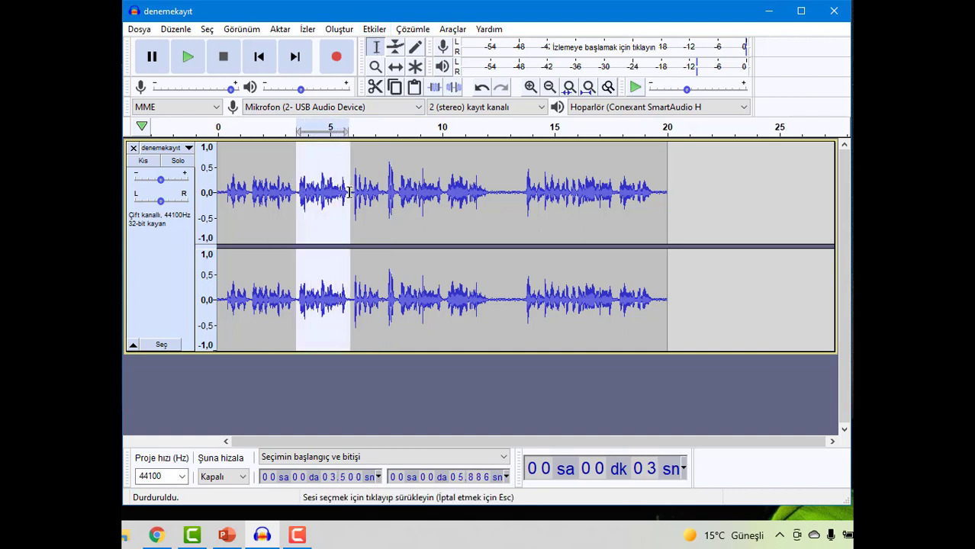
click(395, 87)
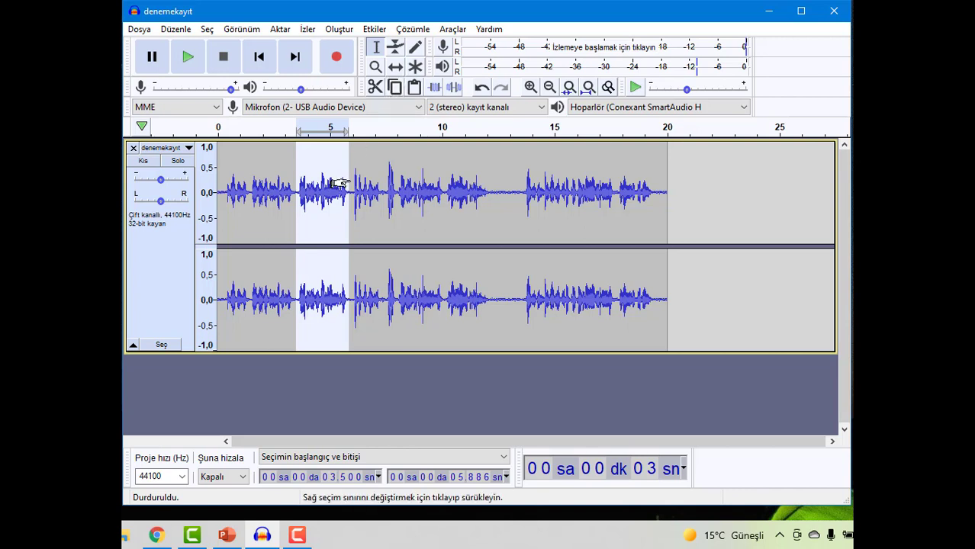
click(512, 191)
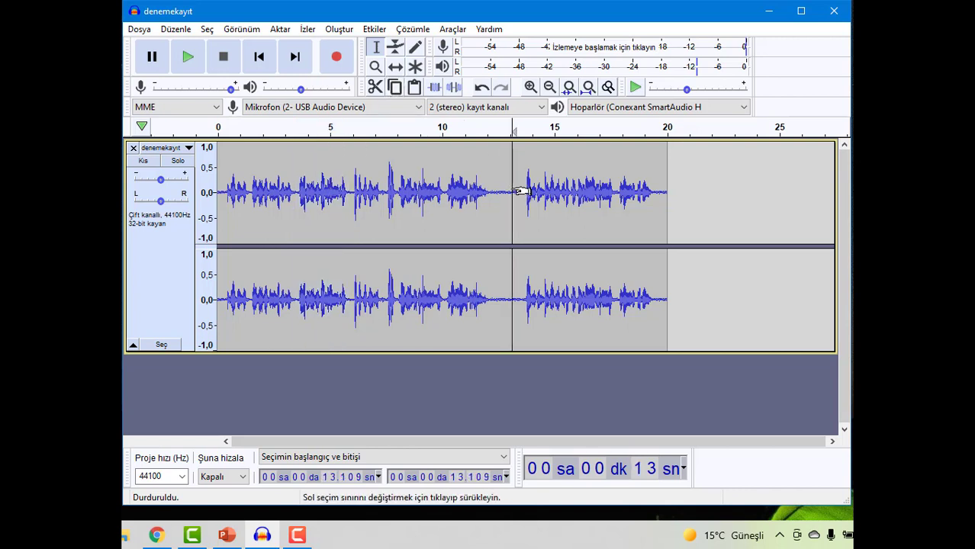
click(535, 196)
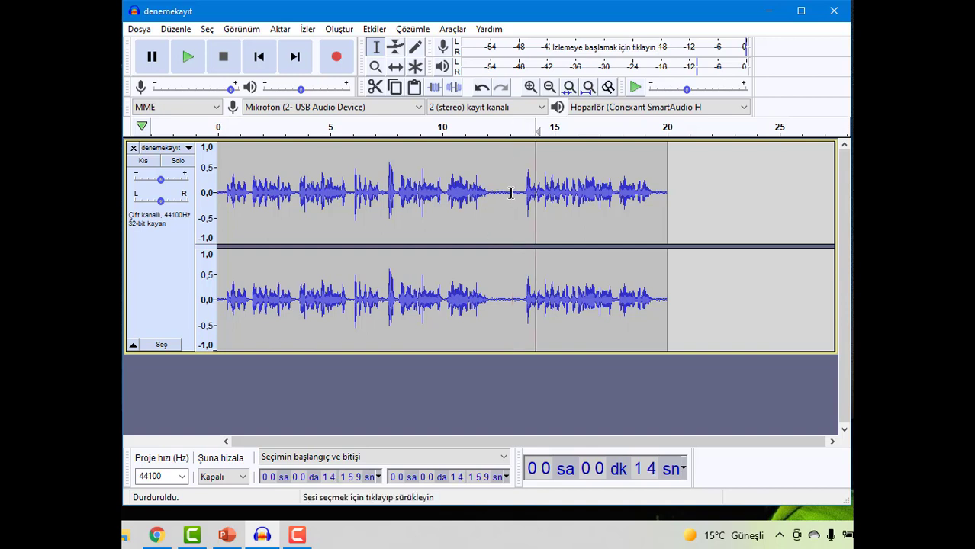
click(510, 192)
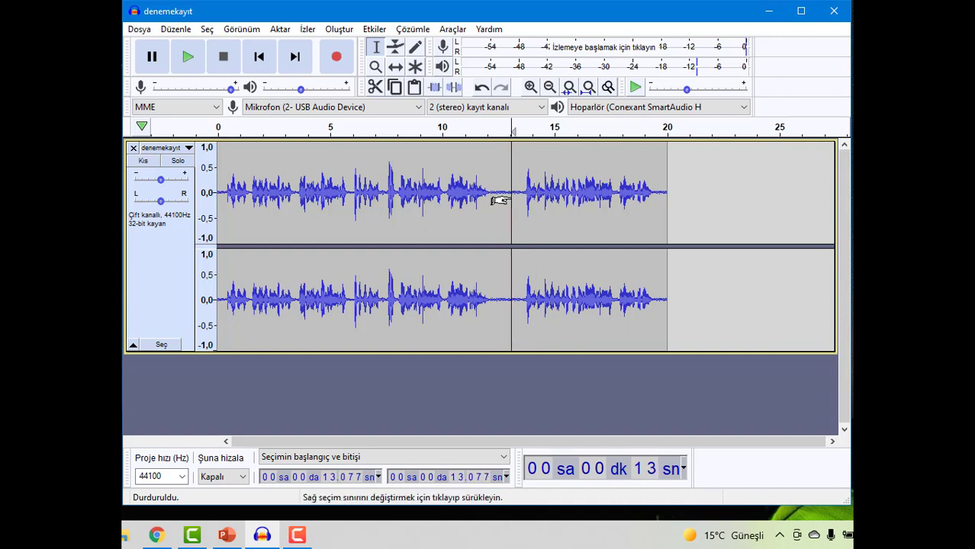
click(414, 87)
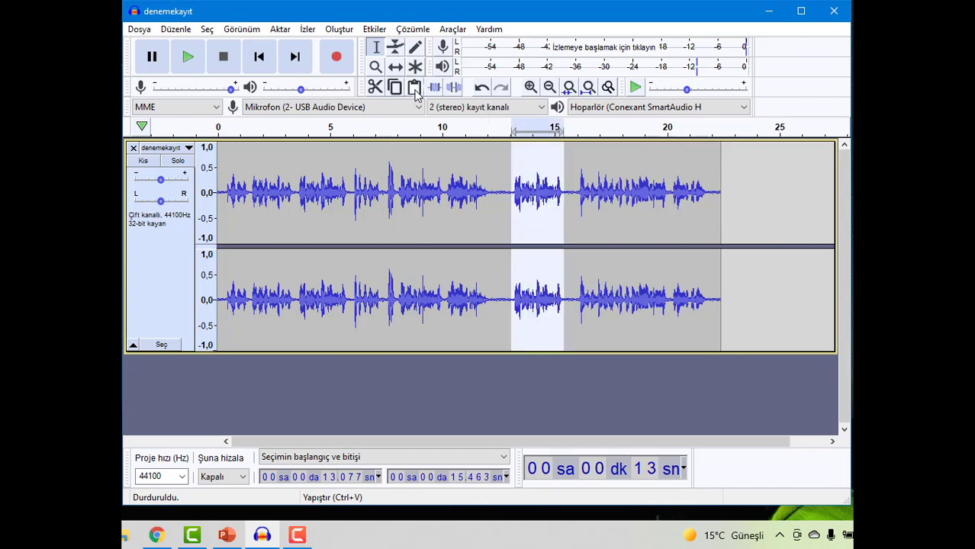
click(632, 197)
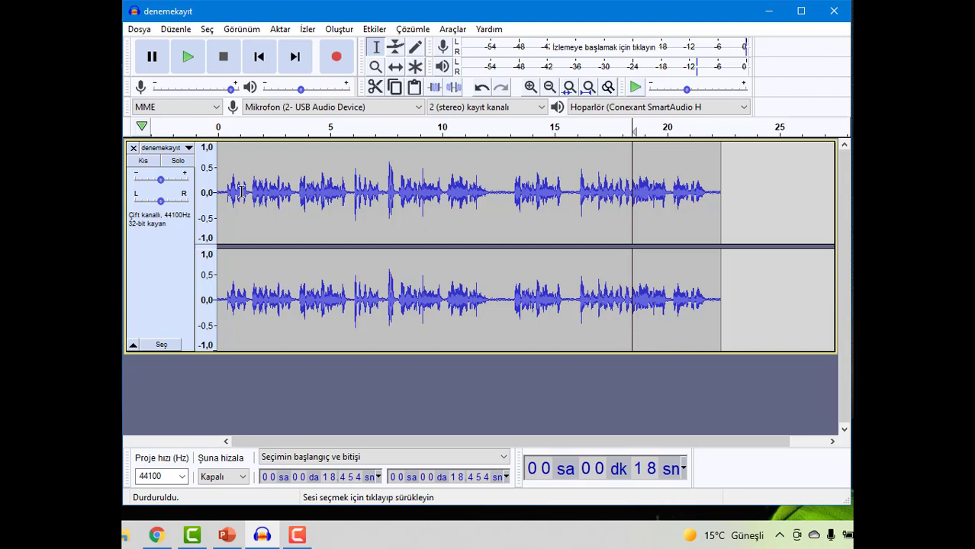
click(458, 190)
click(287, 194)
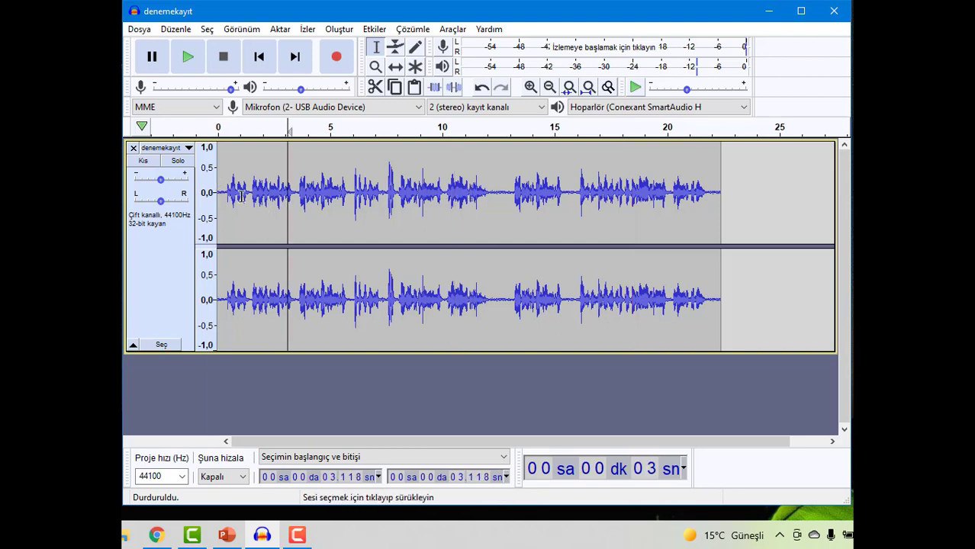
click(408, 199)
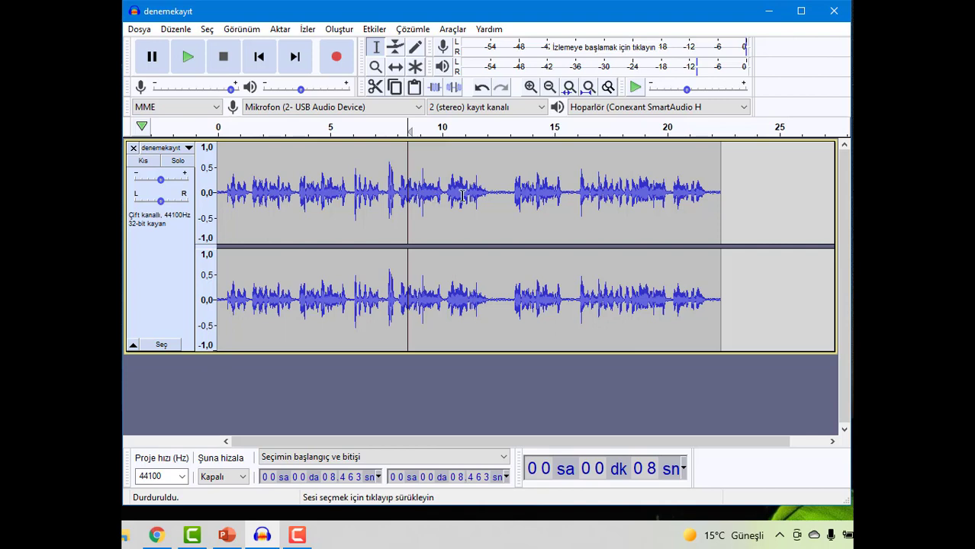
click(511, 192)
click(573, 171)
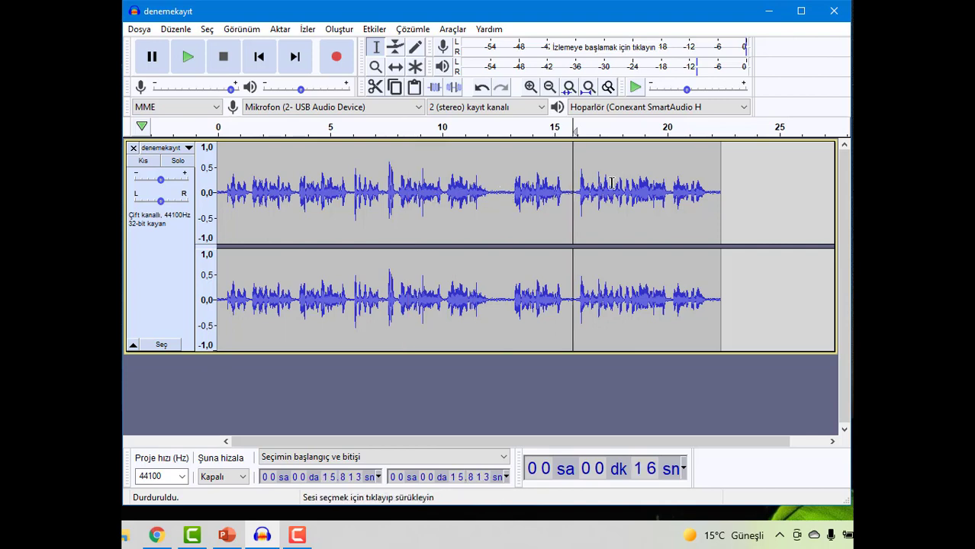
click(612, 183)
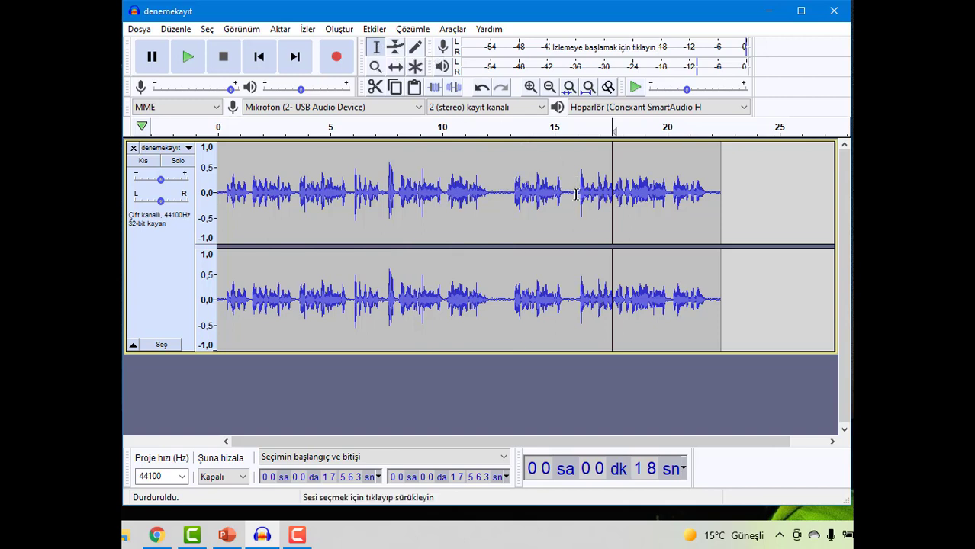
- Delete the denemekayıt track's audio from about 15.9 seconds to its end at about 22.4 seconds
drag(576, 193, 720, 188)
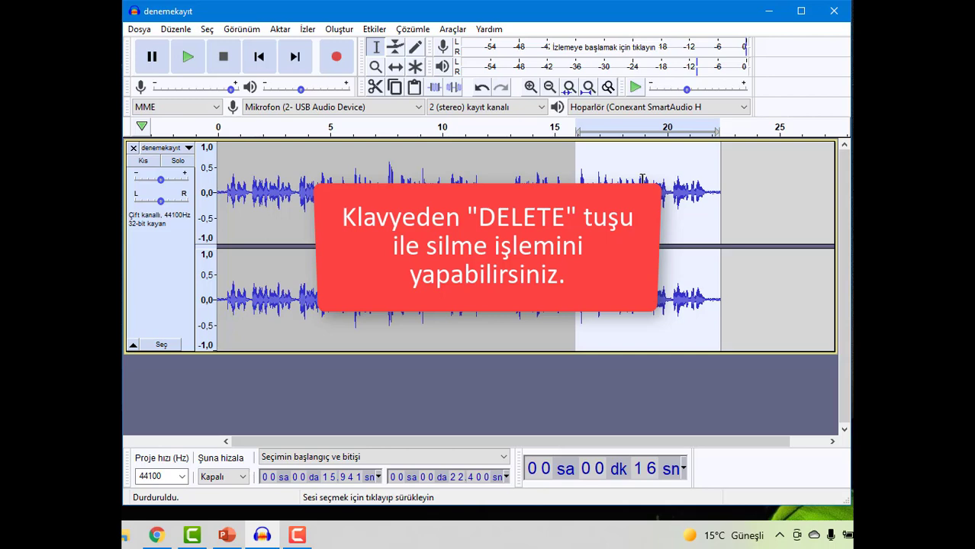
key(Delete)
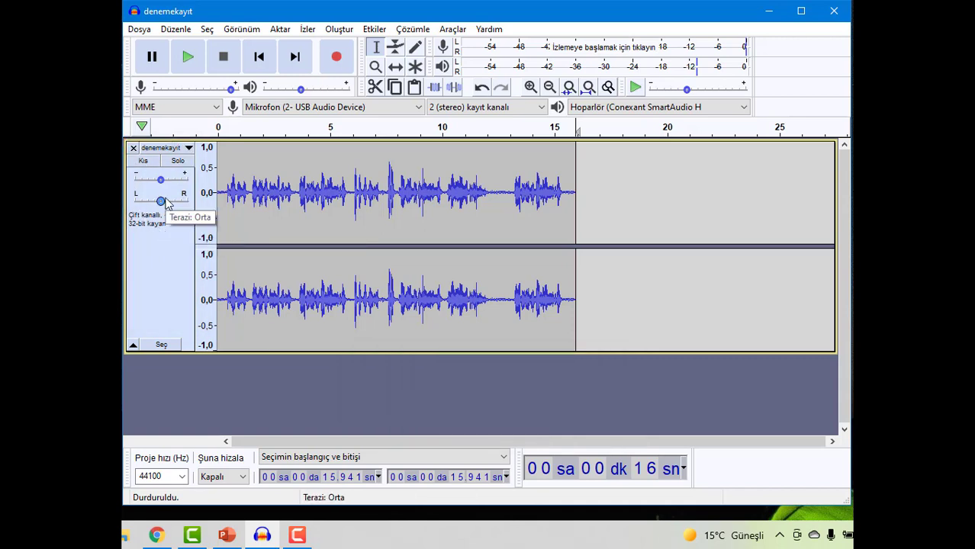
- Raise the denemekayıt track's gain to +20 dB and play it from about 0.2 seconds, pausing after a short listen
drag(160, 179, 186, 185)
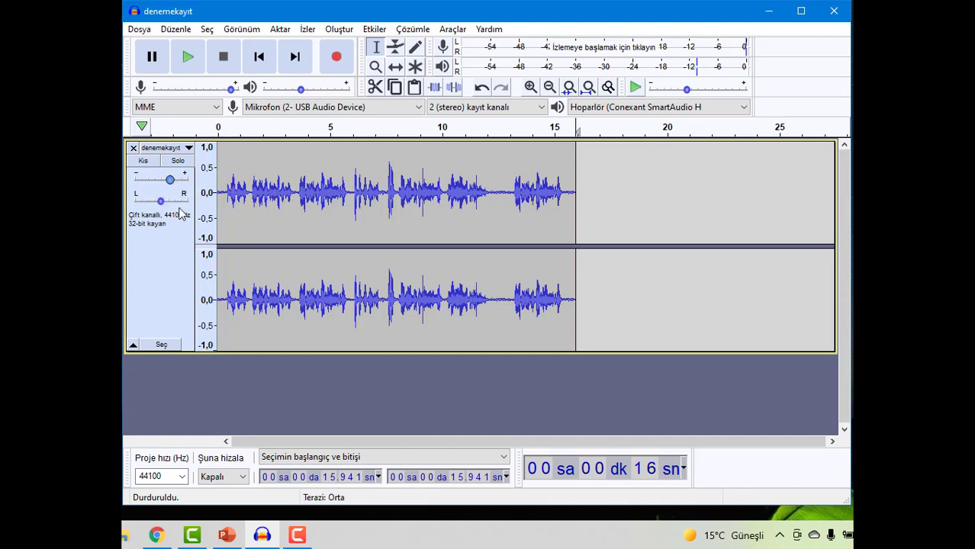
drag(172, 179, 179, 179)
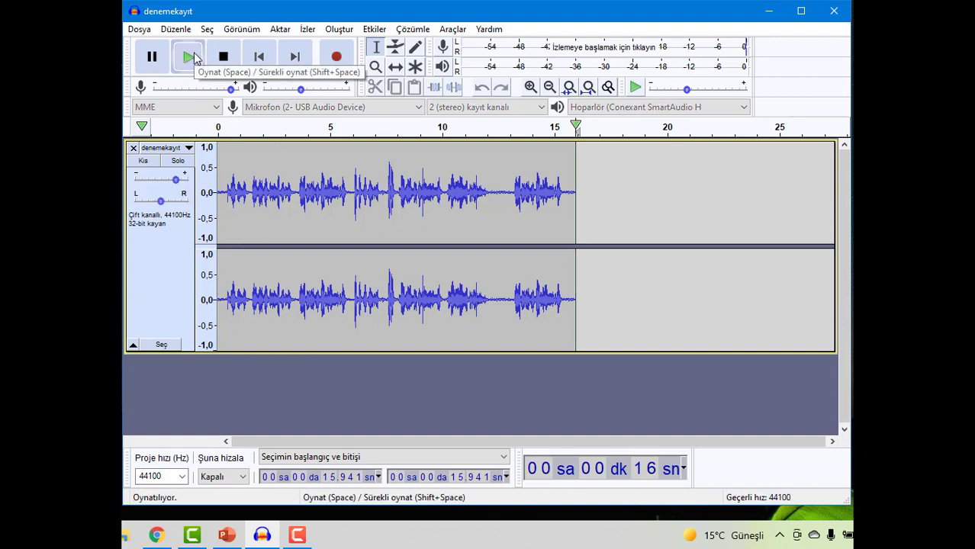
click(222, 152)
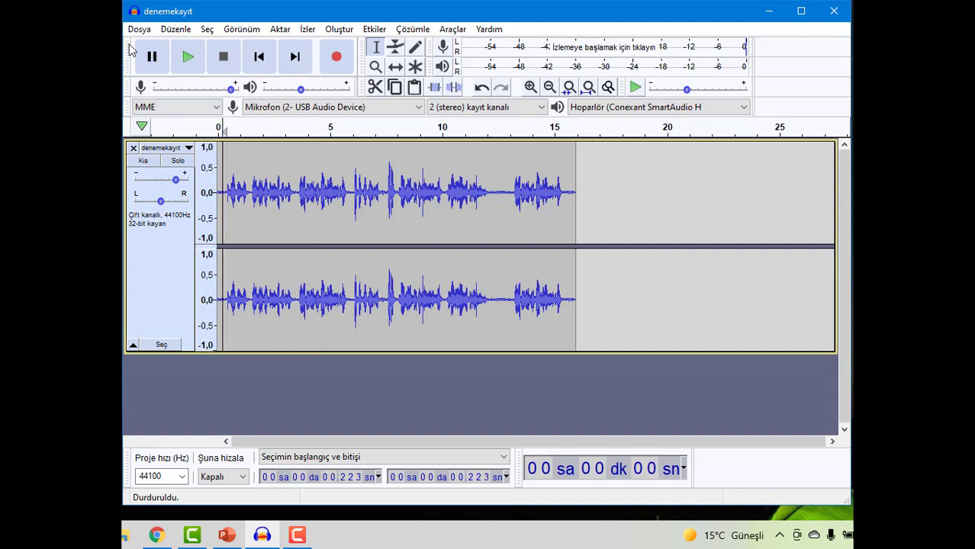
click(181, 55)
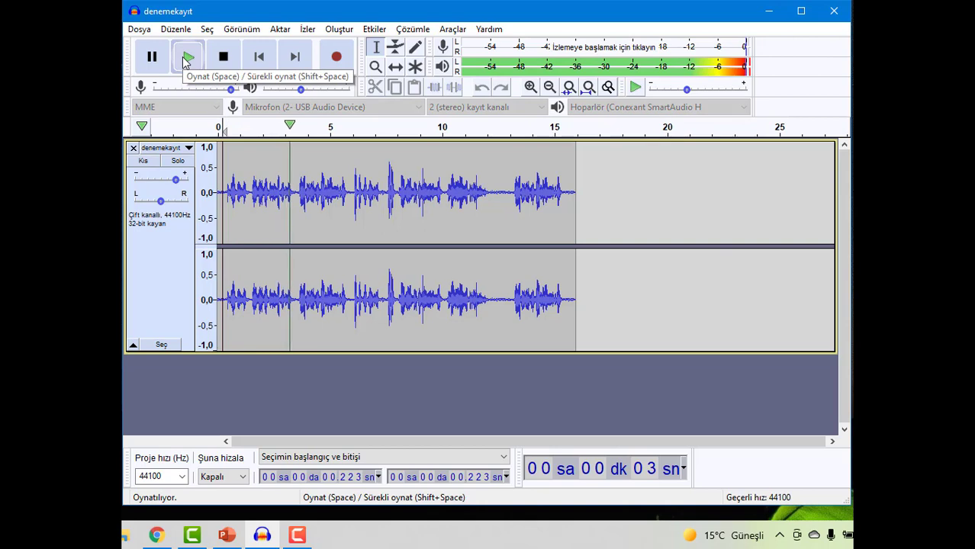
click(182, 57)
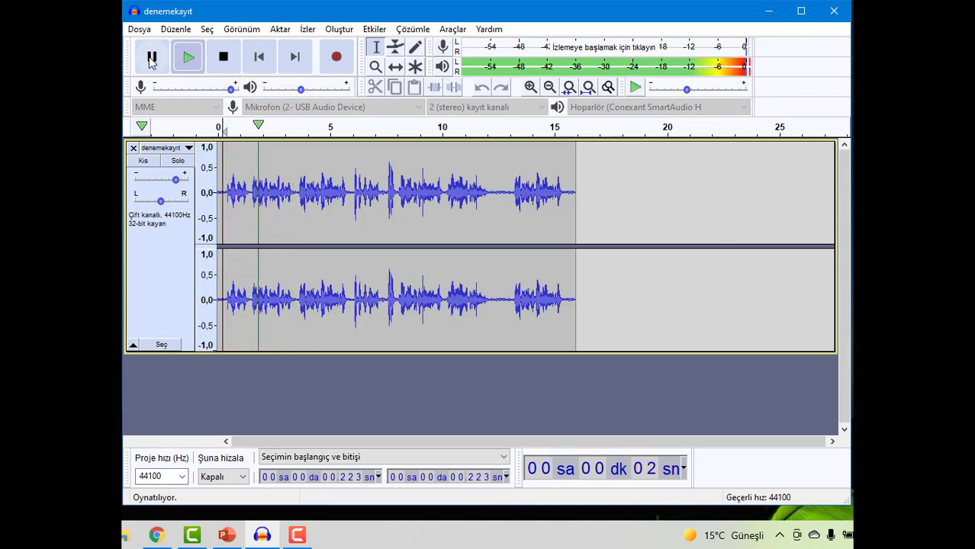
click(150, 58)
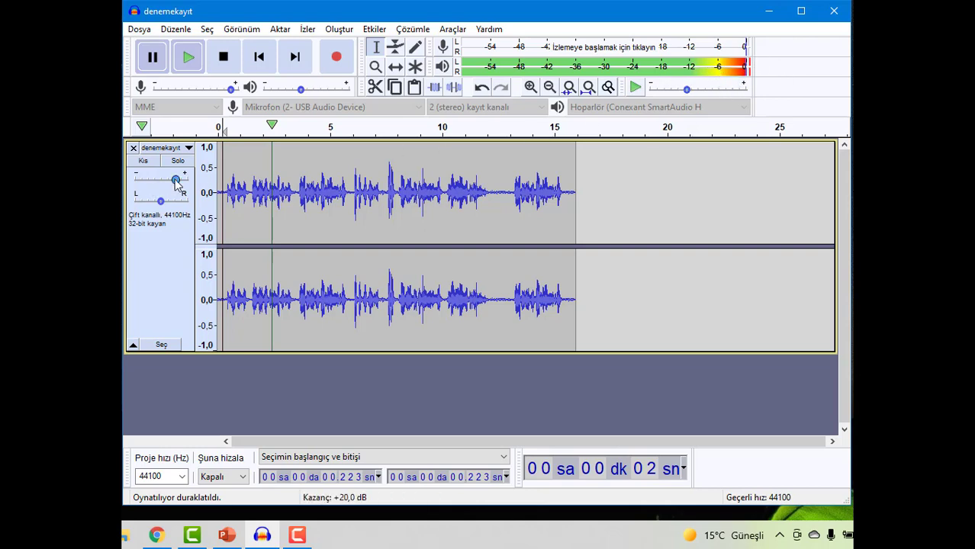
- Lower the denemekayıt track's gain well below its middle setting and resume playback, pausing at about 14 seconds
drag(177, 182, 125, 182)
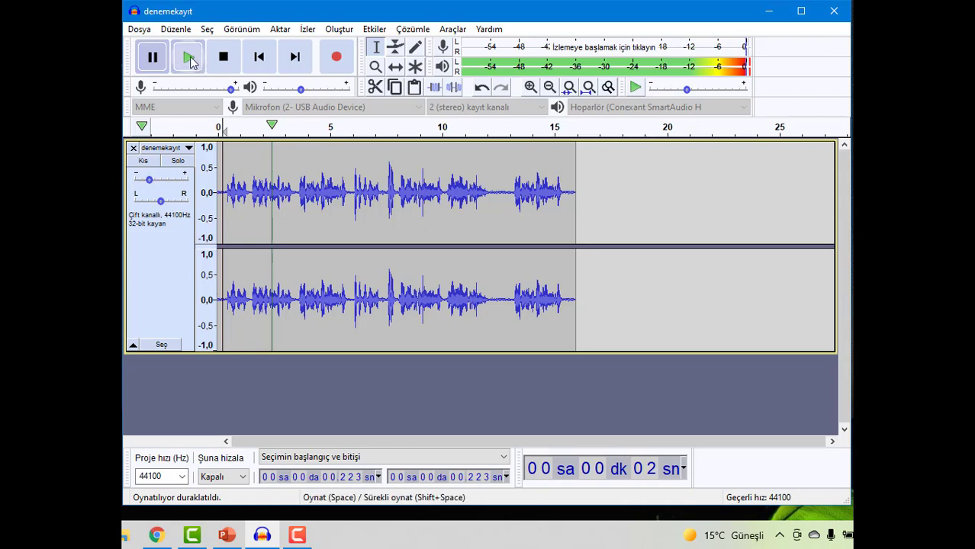
click(190, 58)
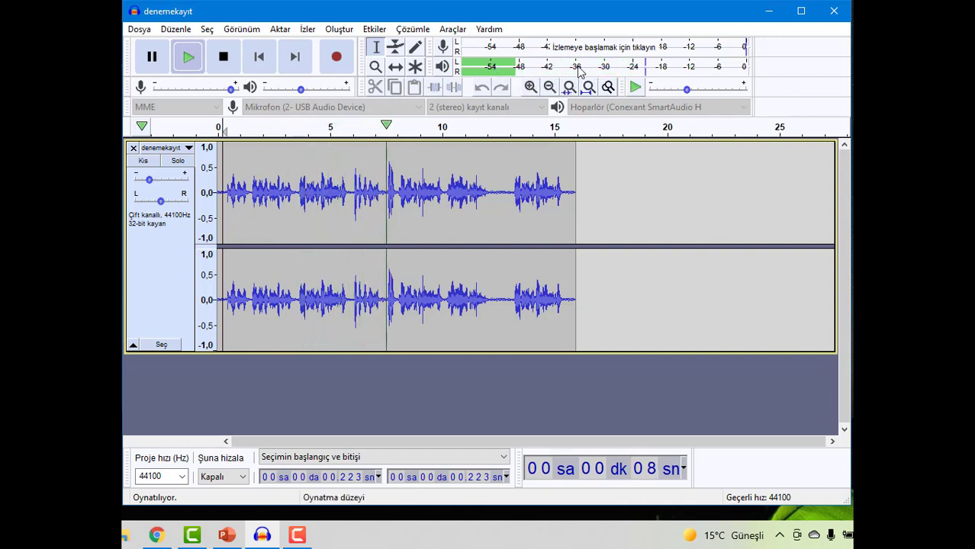
click(152, 58)
click(322, 191)
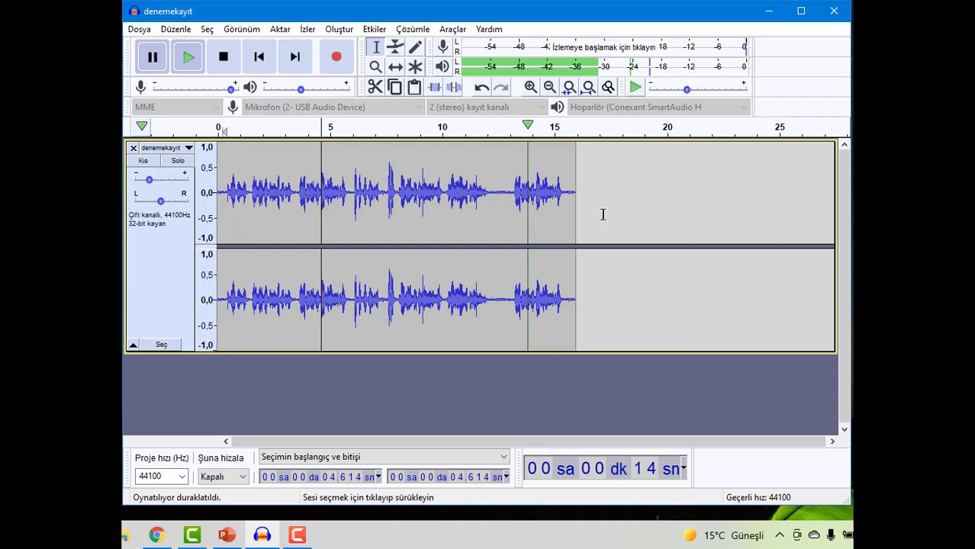
click(643, 202)
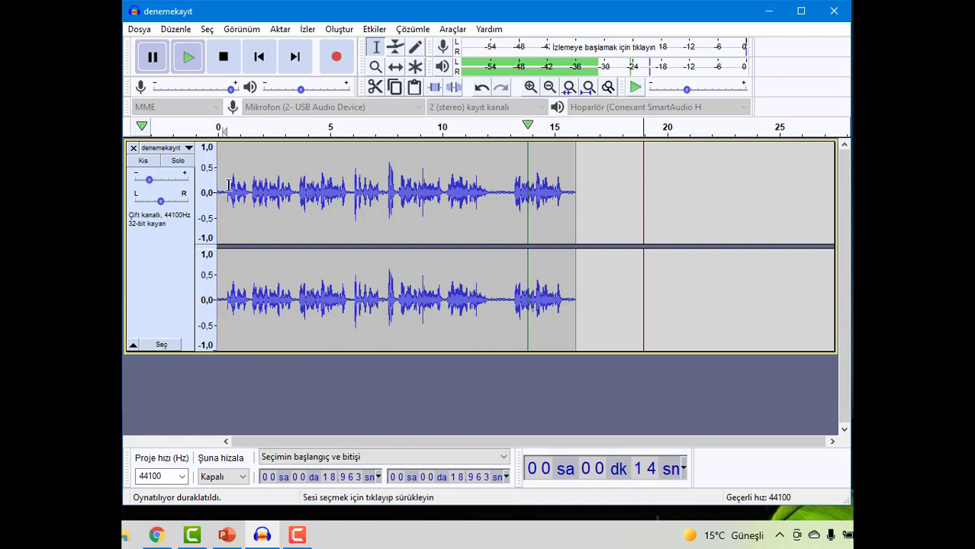
click(415, 191)
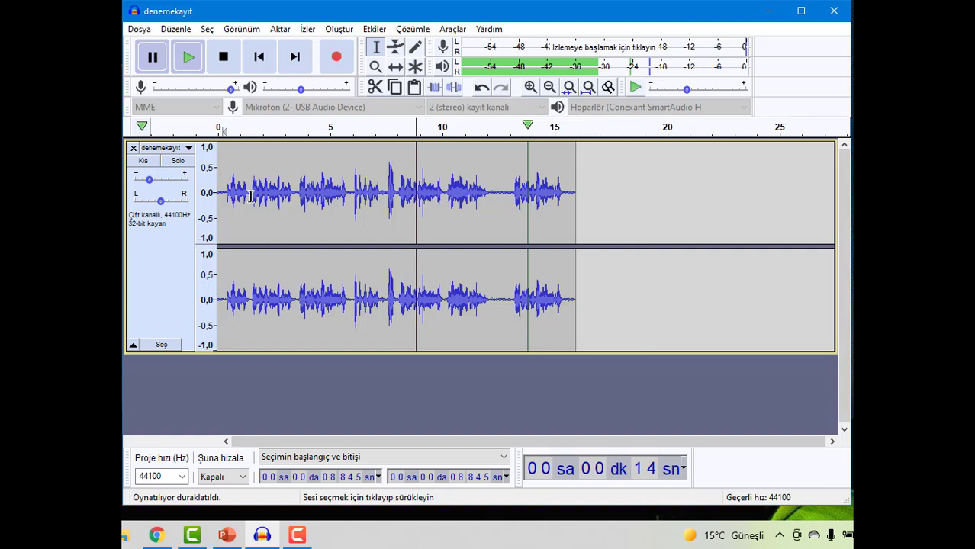
click(378, 47)
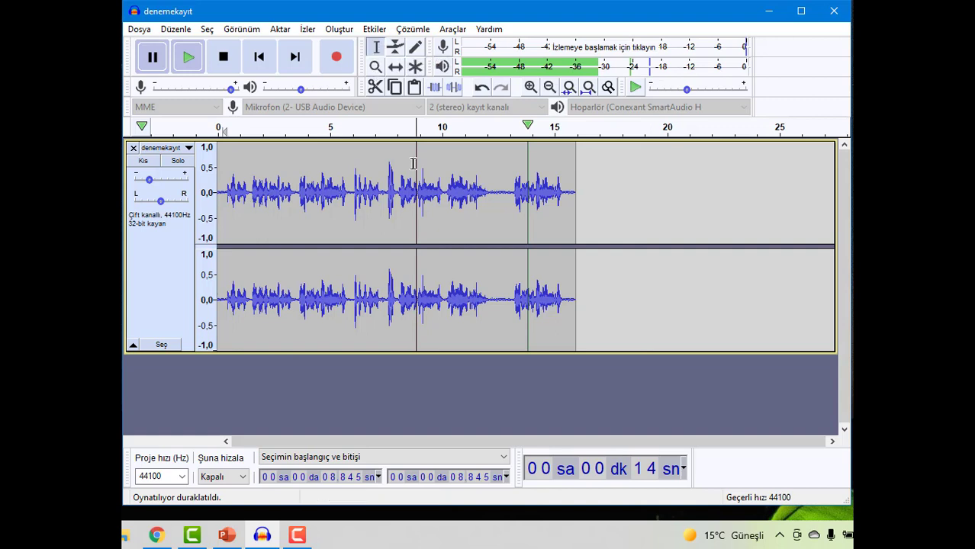
click(500, 209)
click(399, 191)
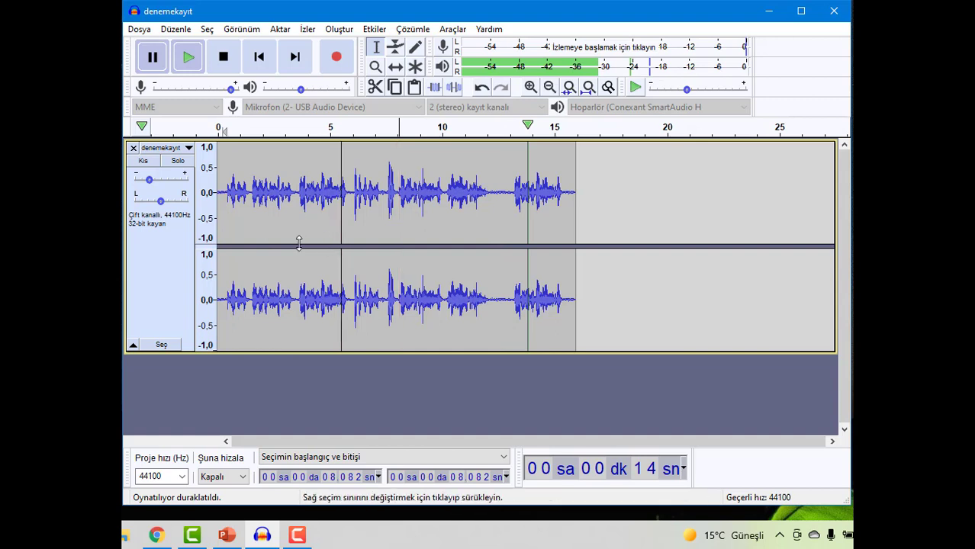
- Preview the Tempoyu değiştir effect at about 62.478 percent on the denemekayıt track's audio from 0 to about 1.5 seconds
drag(219, 190, 249, 187)
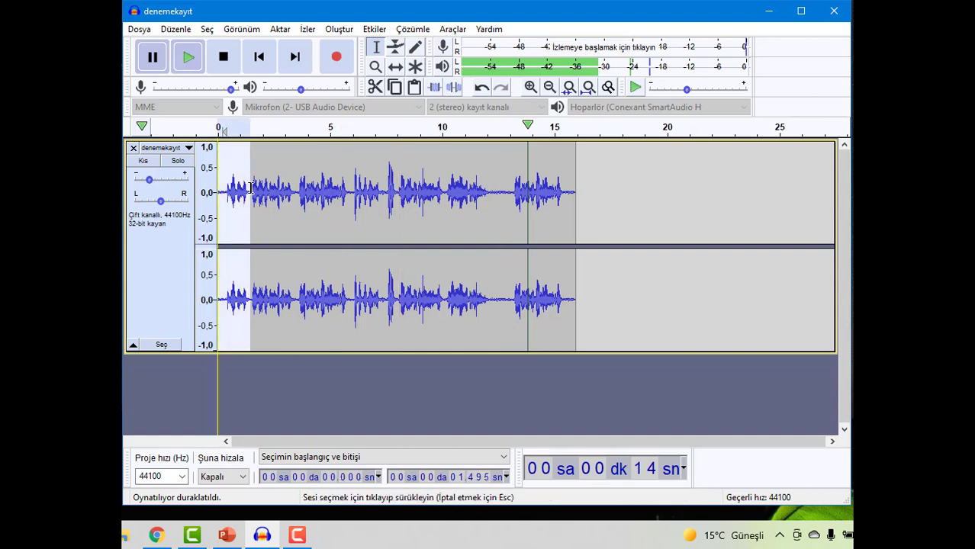
drag(249, 188, 250, 187)
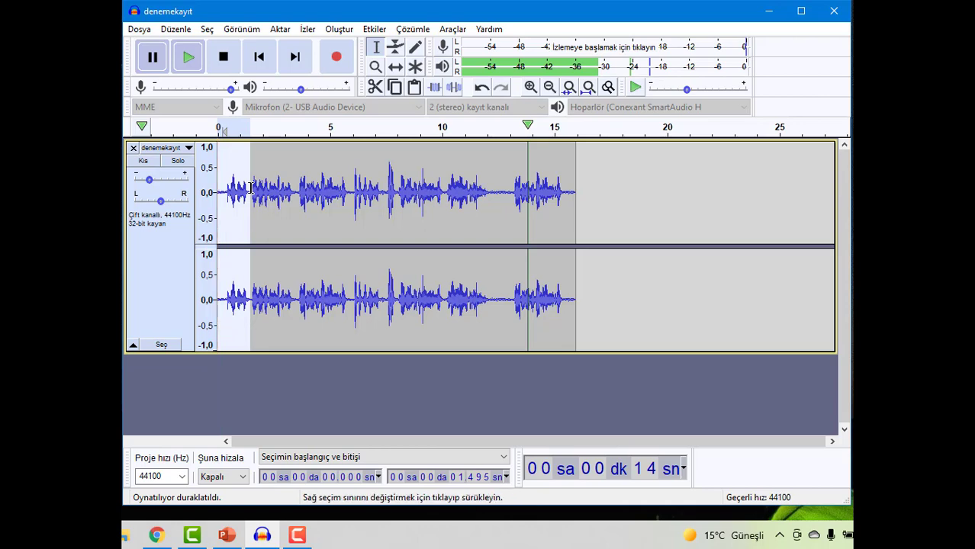
click(375, 29)
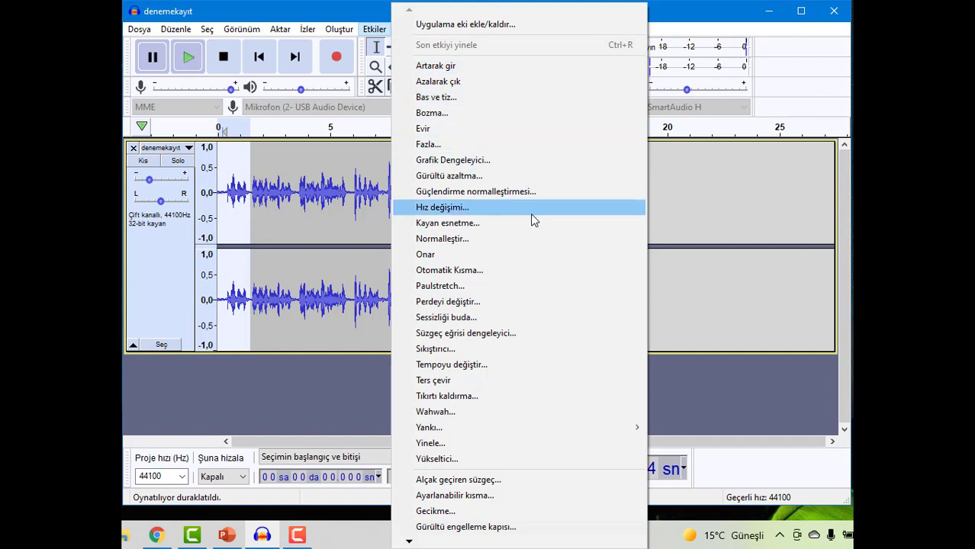
click(451, 365)
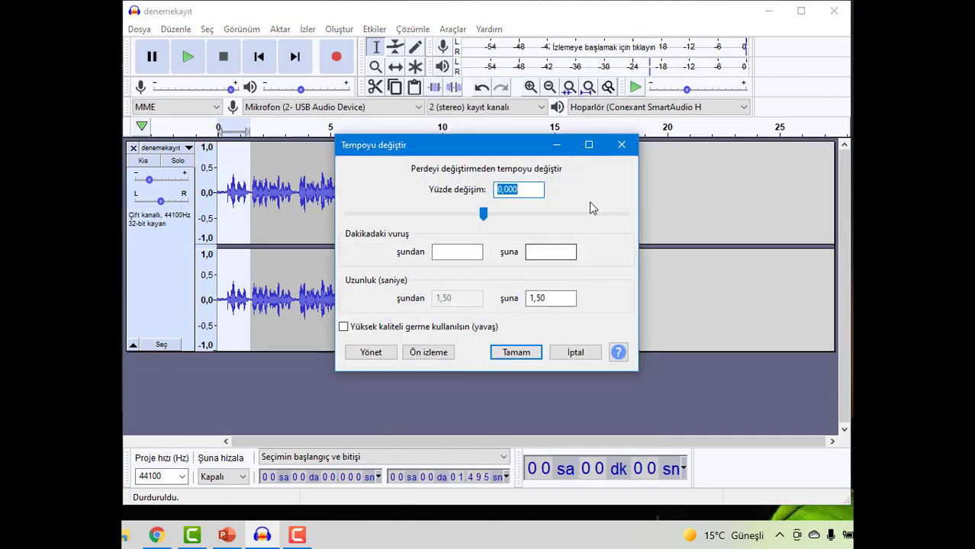
drag(496, 153, 534, 152)
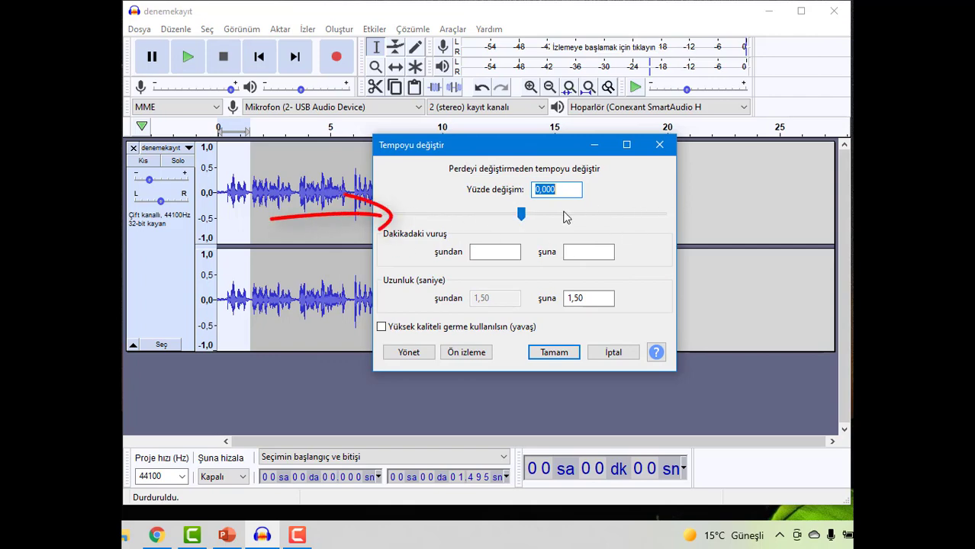
click(522, 214)
drag(523, 215, 543, 214)
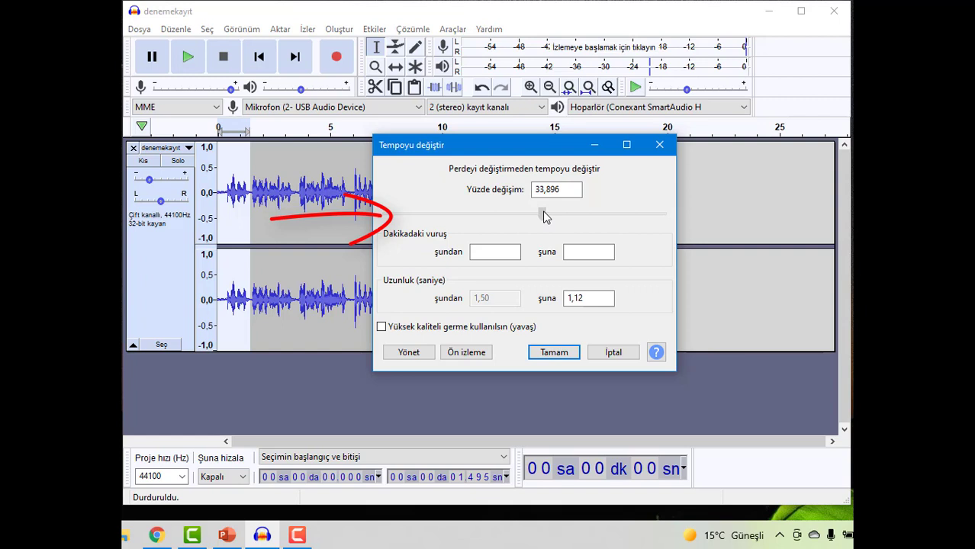
drag(543, 215, 449, 215)
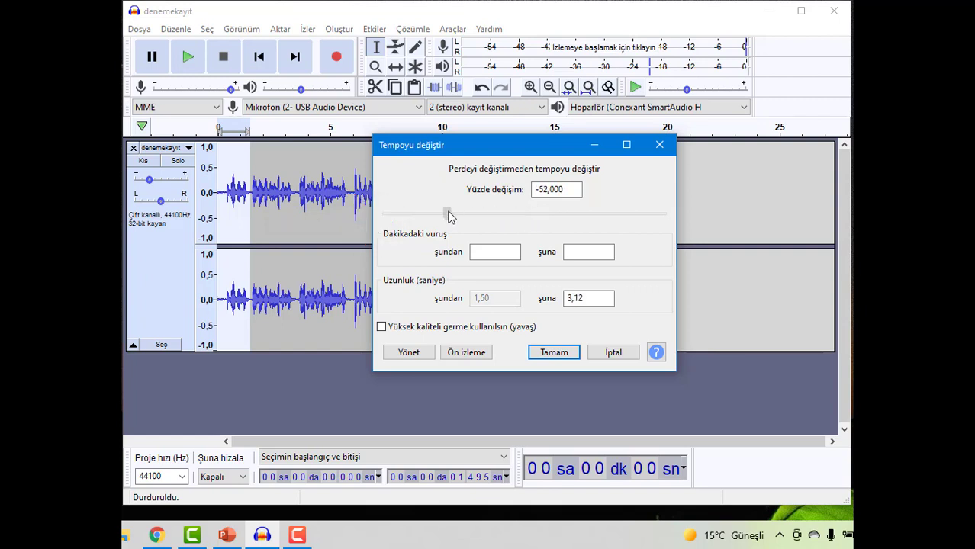
drag(448, 214, 556, 217)
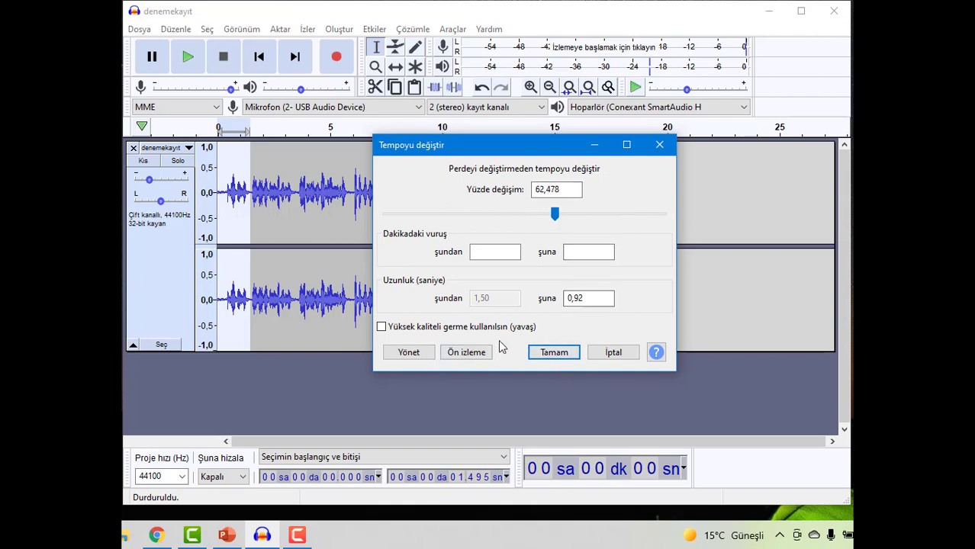
click(465, 359)
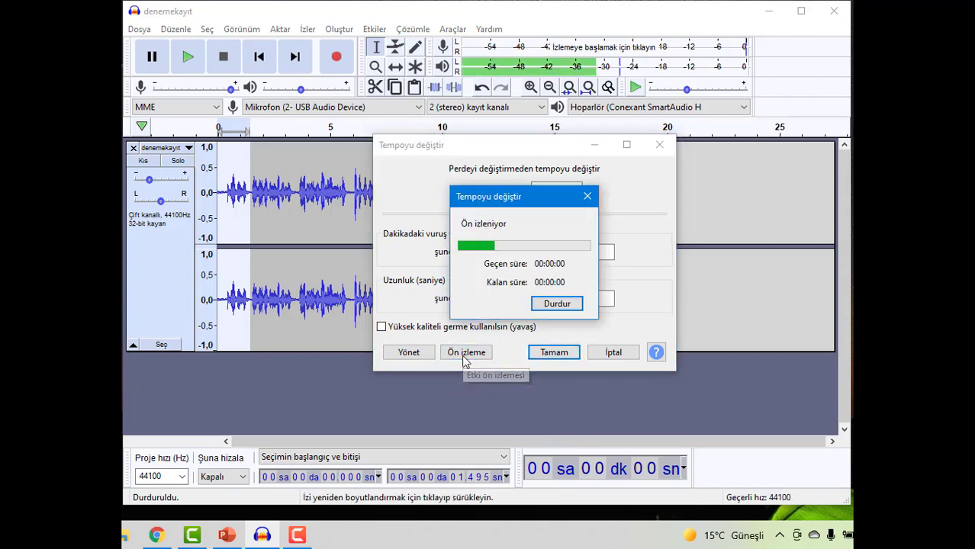
- Preview the tempo change at about 133.421 percent, lower it to -7 percent, and cancel the effect
drag(554, 212, 582, 214)
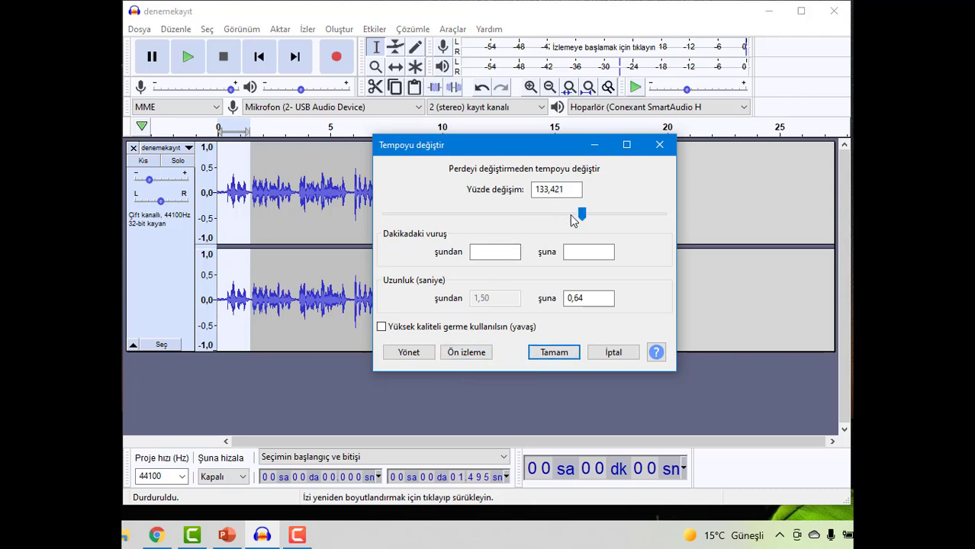
click(477, 353)
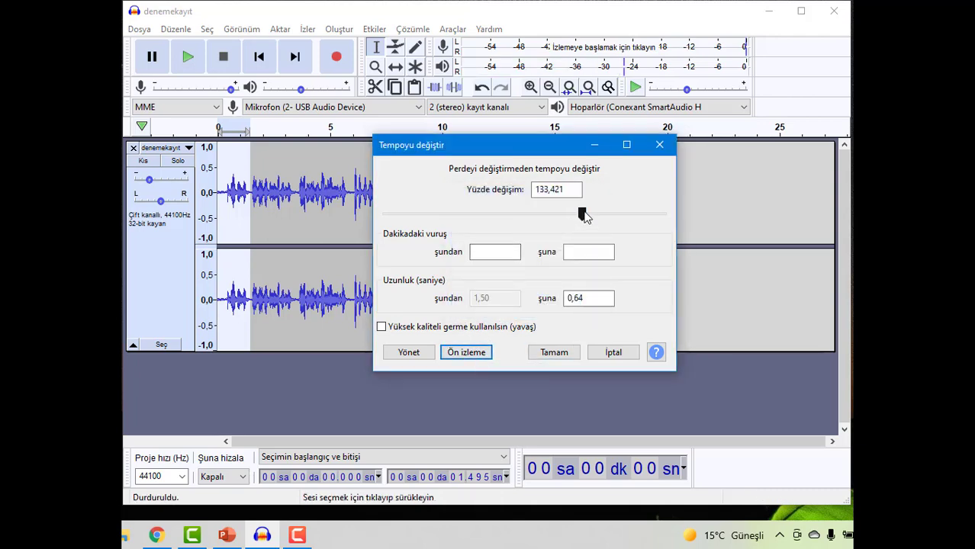
drag(582, 214, 511, 210)
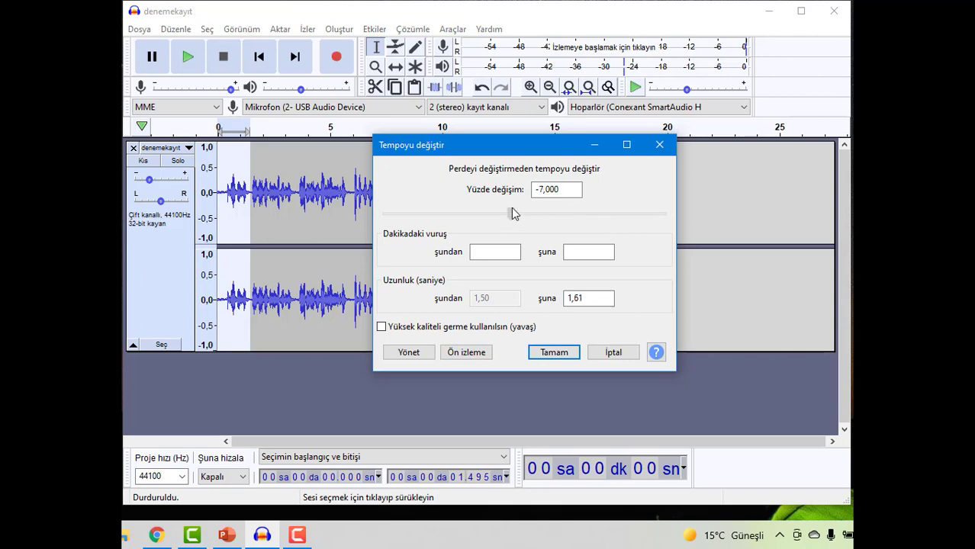
click(611, 353)
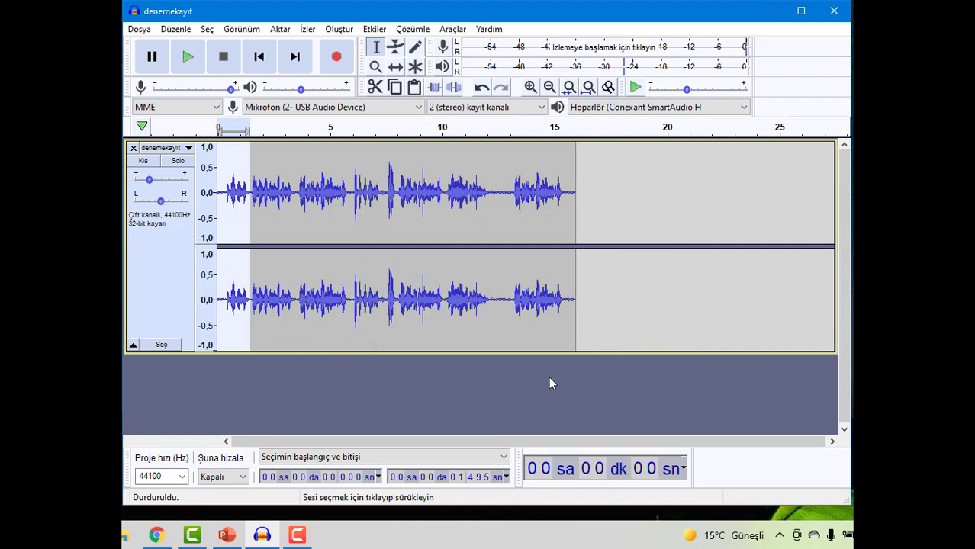
click(498, 378)
click(559, 306)
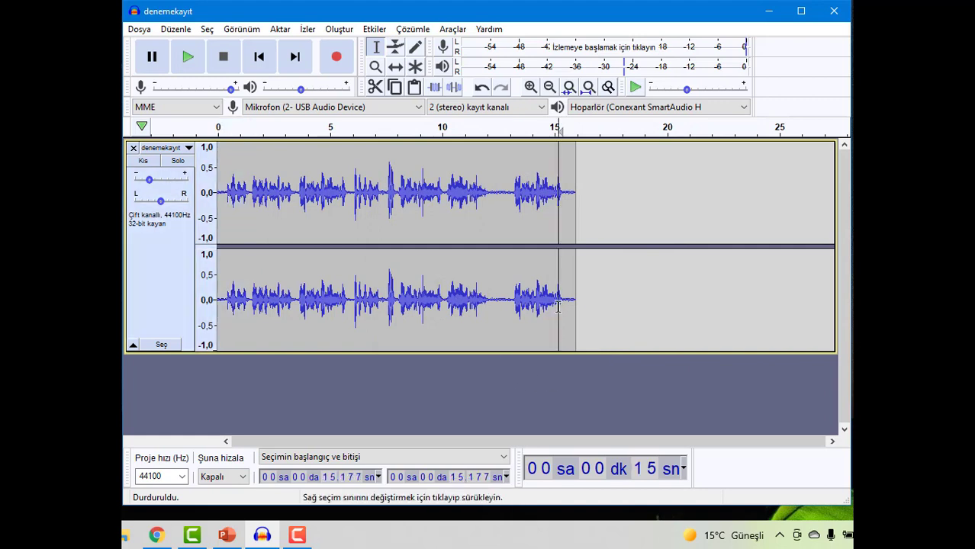
click(496, 378)
click(558, 298)
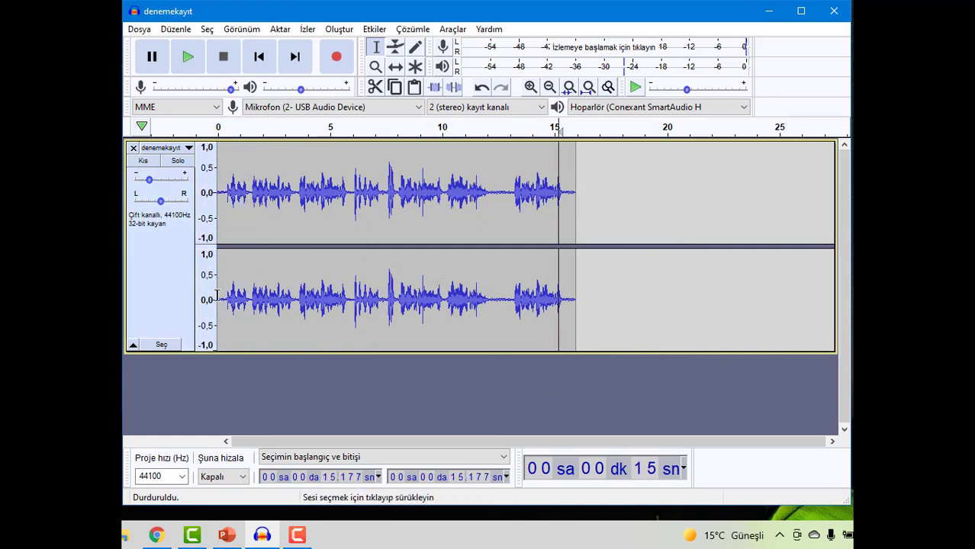
click(234, 289)
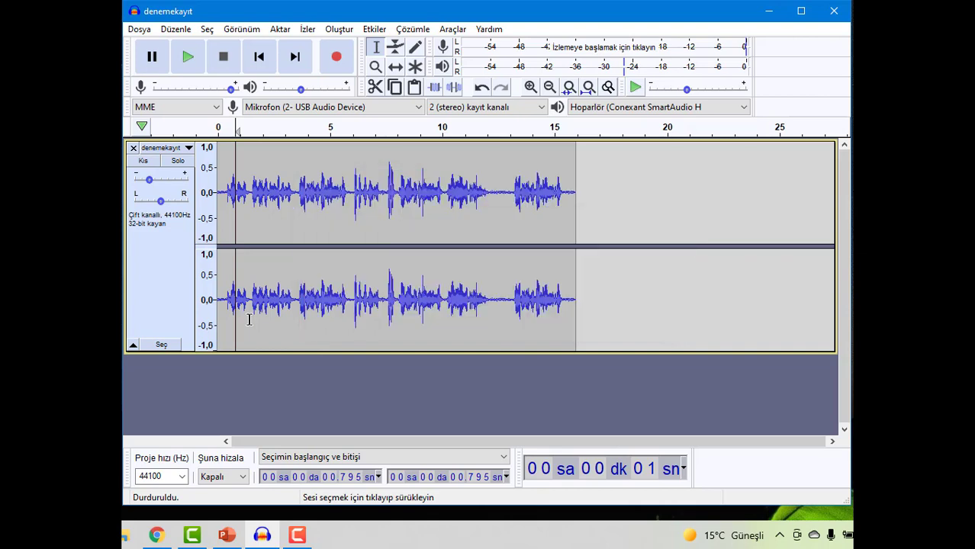
click(329, 219)
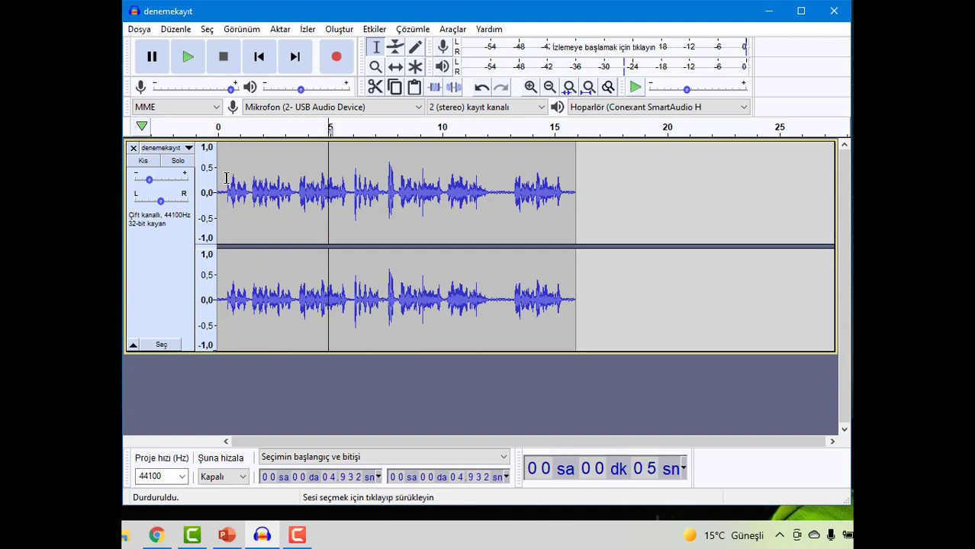
click(386, 194)
click(311, 201)
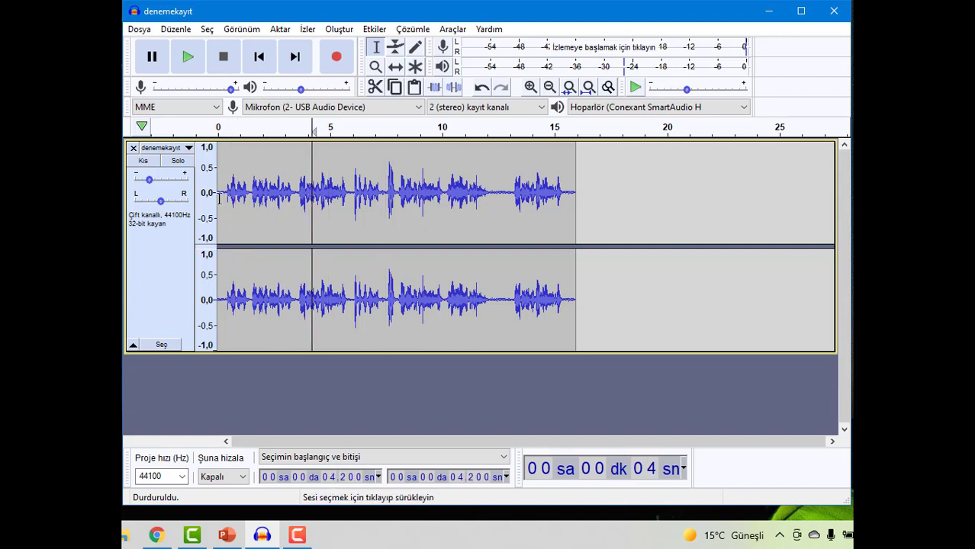
- Apply the Artarak gir (fade in) effect to the denemekayıt track's audio from about 0.13 to 1.4 seconds
drag(219, 198, 248, 197)
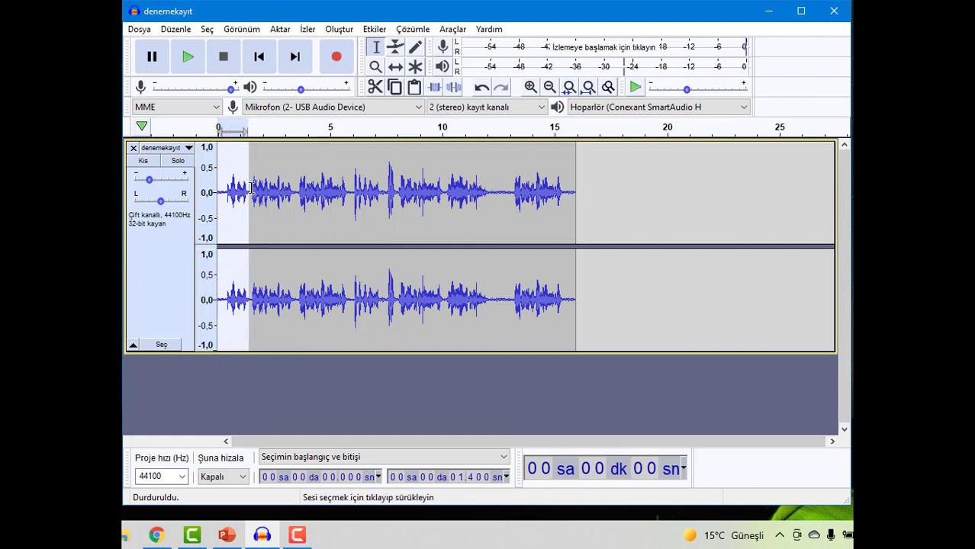
key(ctrl+shift+a)
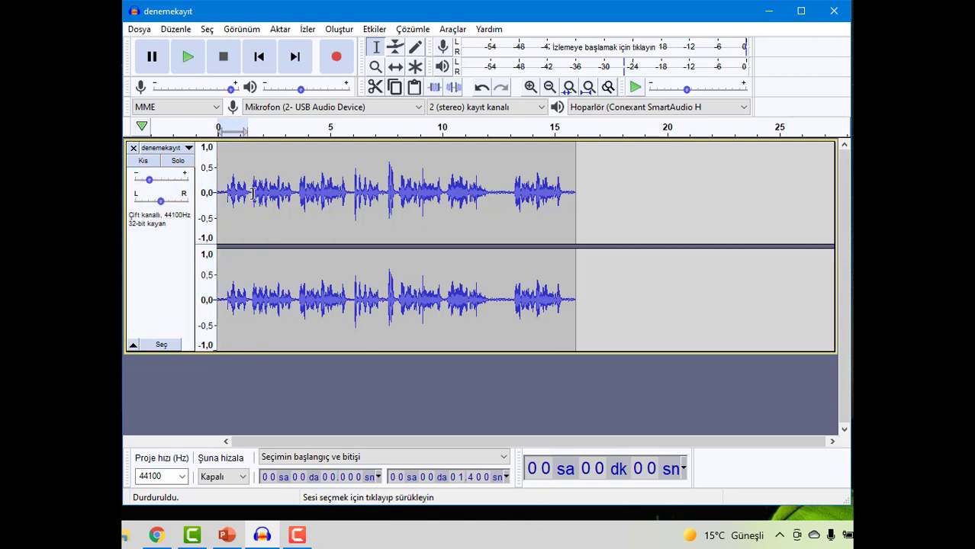
drag(249, 194, 220, 192)
click(369, 29)
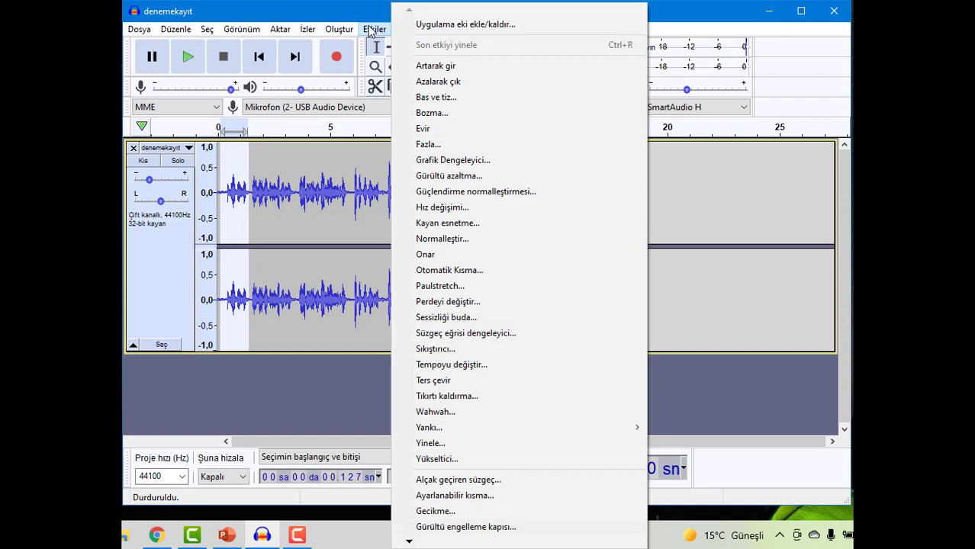
click(458, 67)
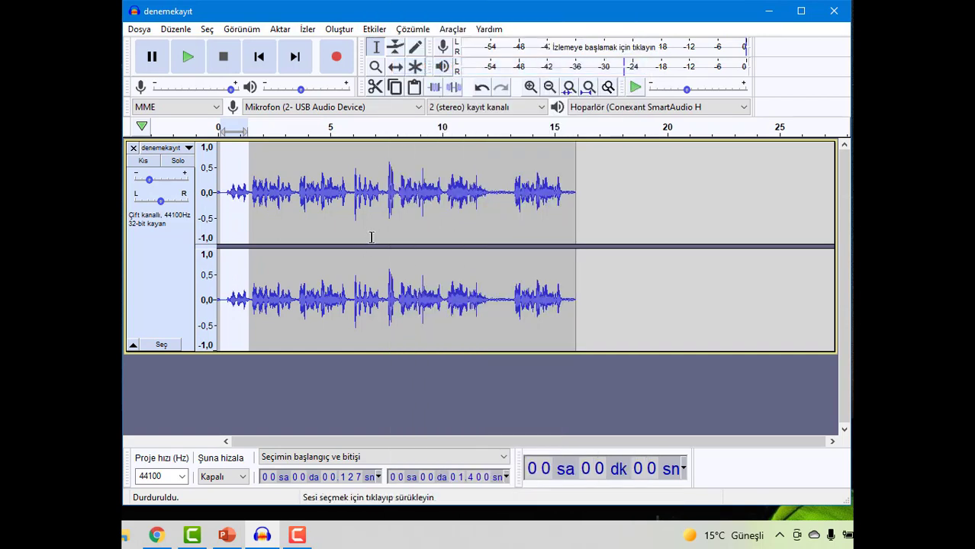
click(225, 226)
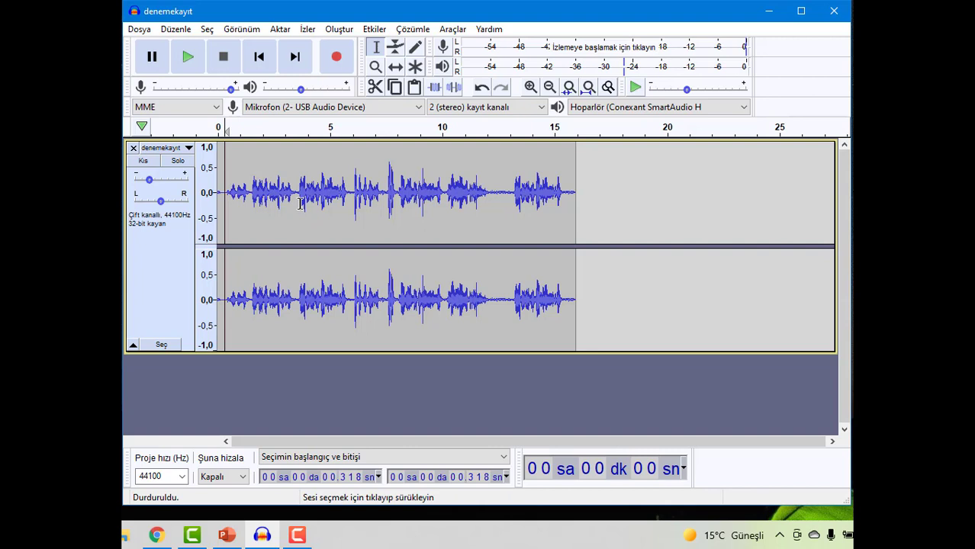
click(274, 194)
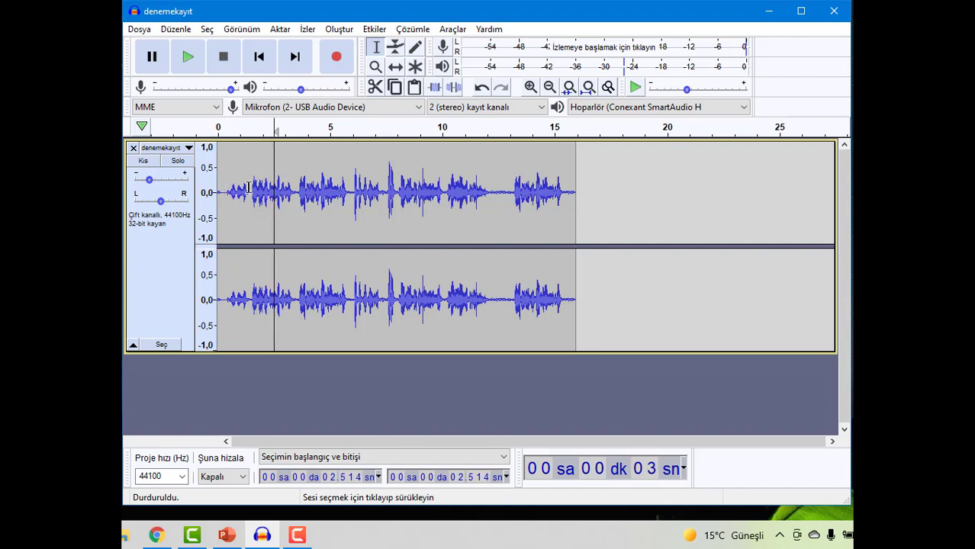
- Apply the Azalarak çık (fade out) effect to the denemekayıt track's audio from about 0.22 to 1.43 seconds
drag(252, 191, 317, 191)
click(377, 211)
click(249, 187)
click(249, 190)
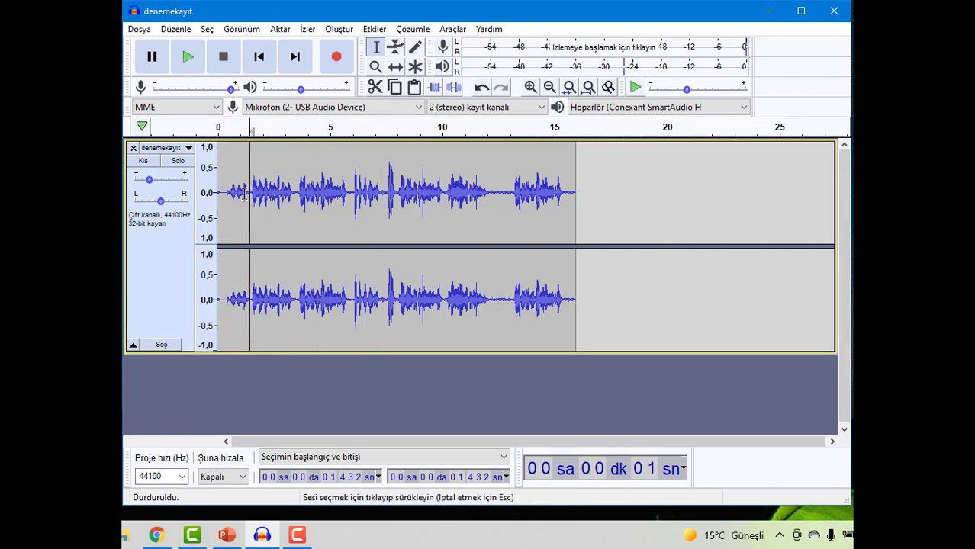
drag(244, 192, 222, 190)
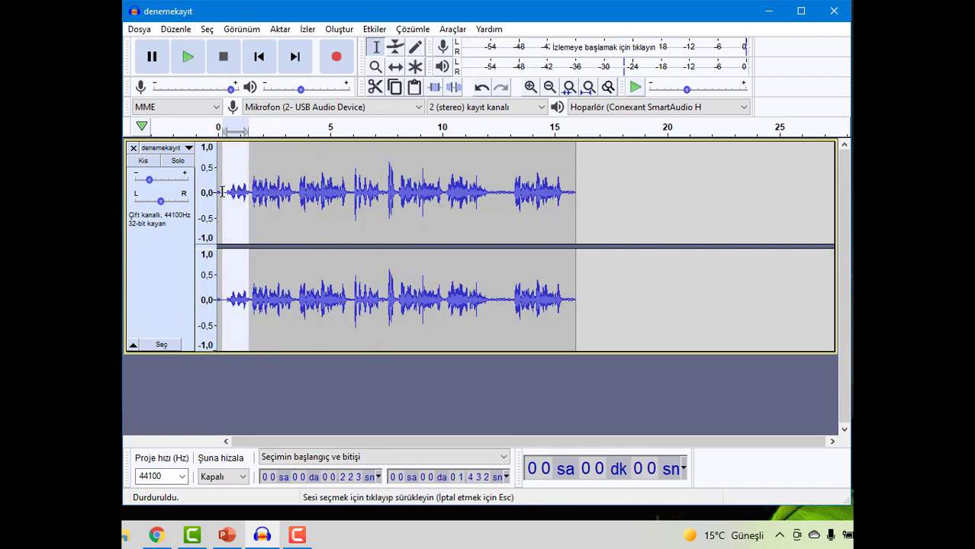
click(381, 29)
click(435, 81)
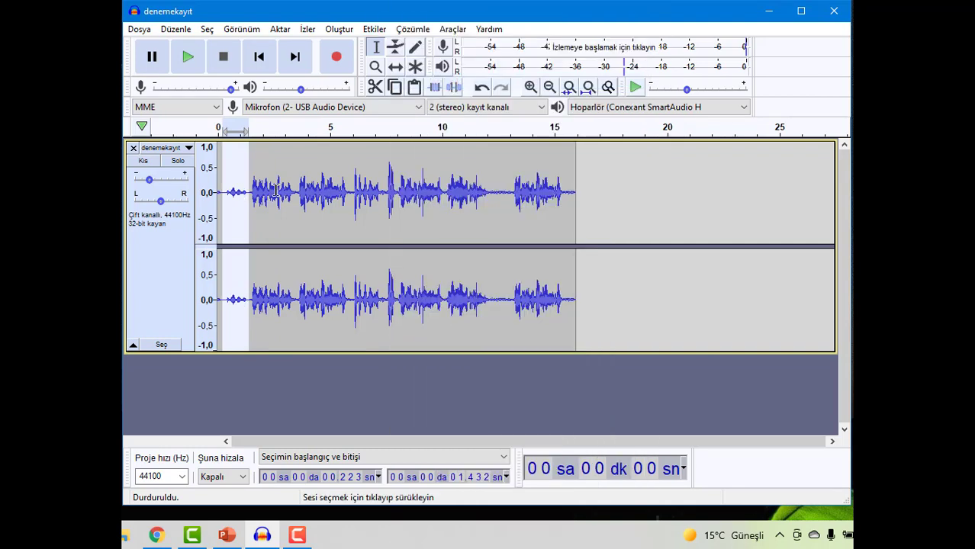
click(276, 191)
click(227, 191)
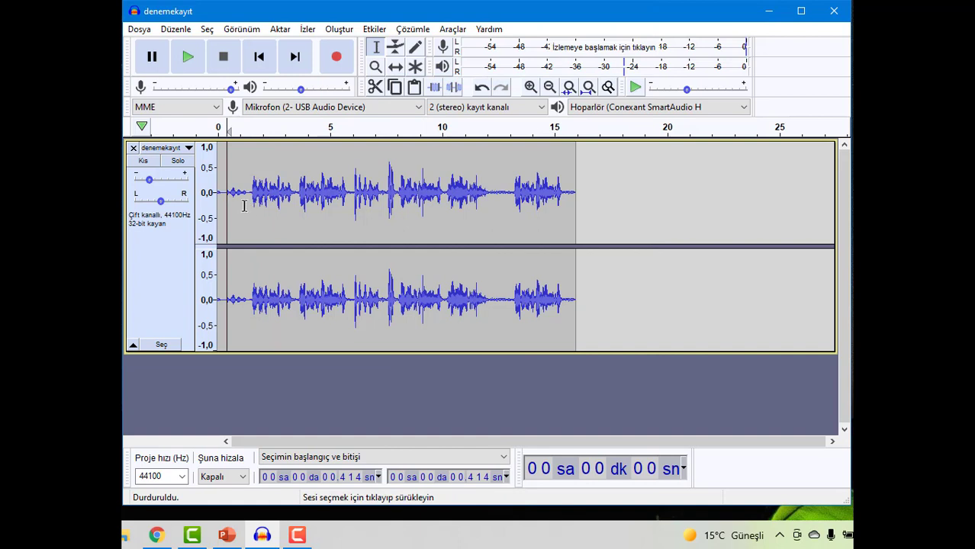
click(321, 219)
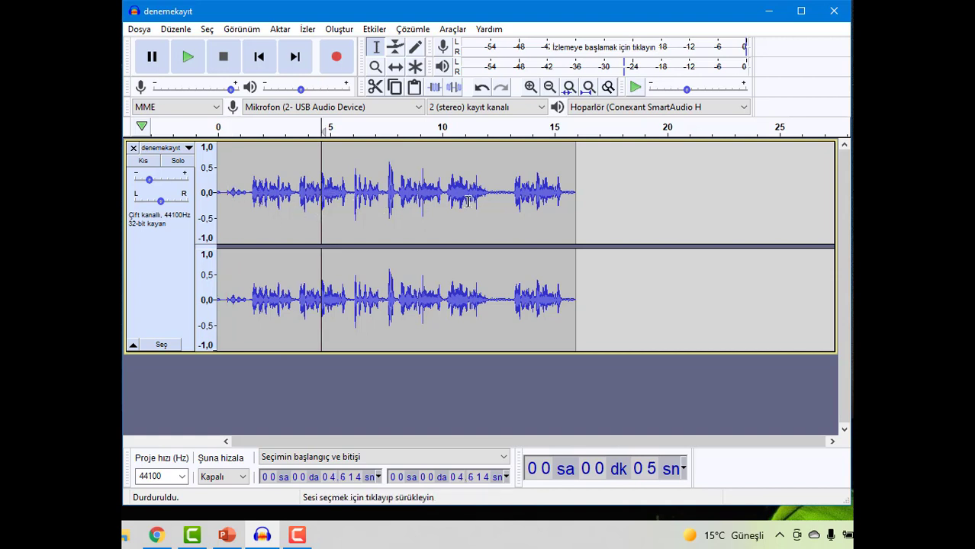
- Fade out the last phrase of the denemekayıt track, from about 12.5 to 15.75 seconds, with Azalarak çık
drag(503, 198, 570, 200)
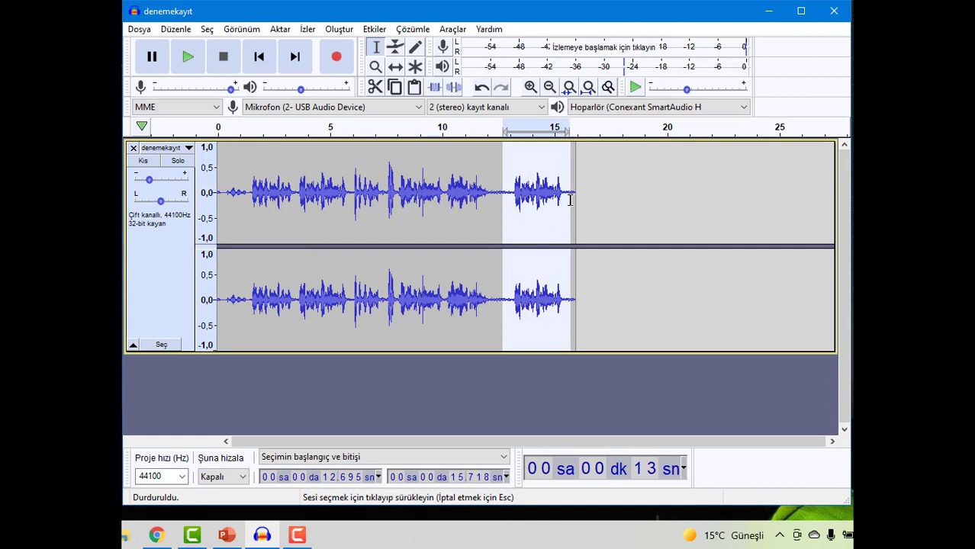
drag(497, 197, 571, 197)
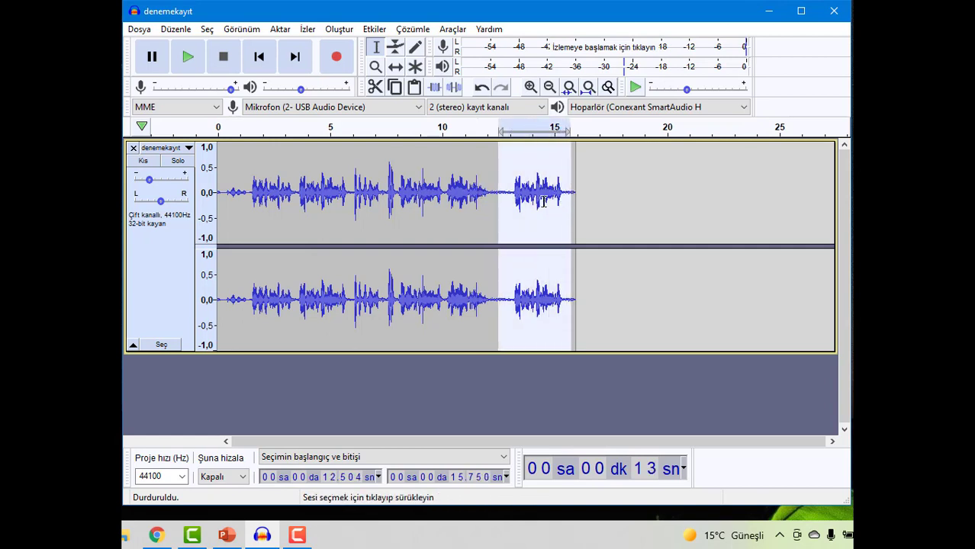
click(375, 29)
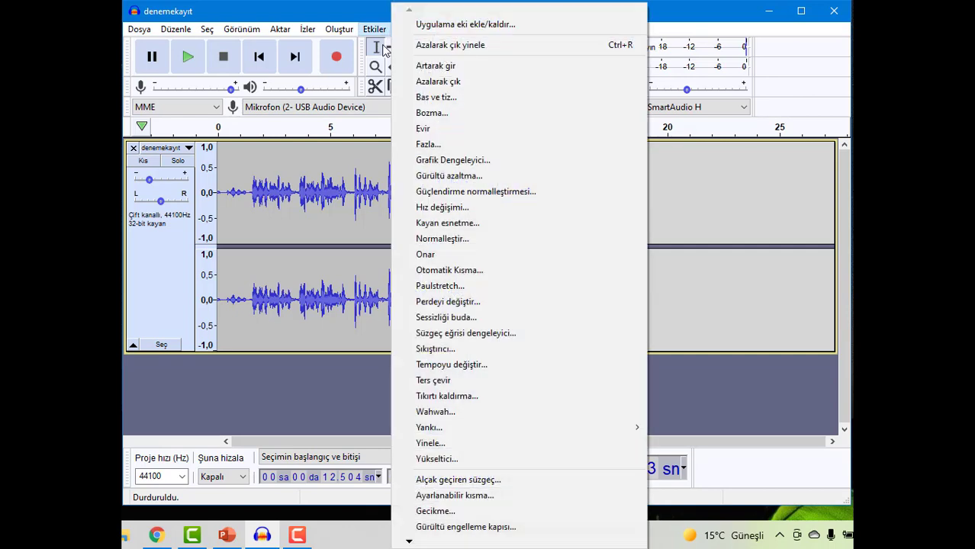
click(455, 82)
click(449, 206)
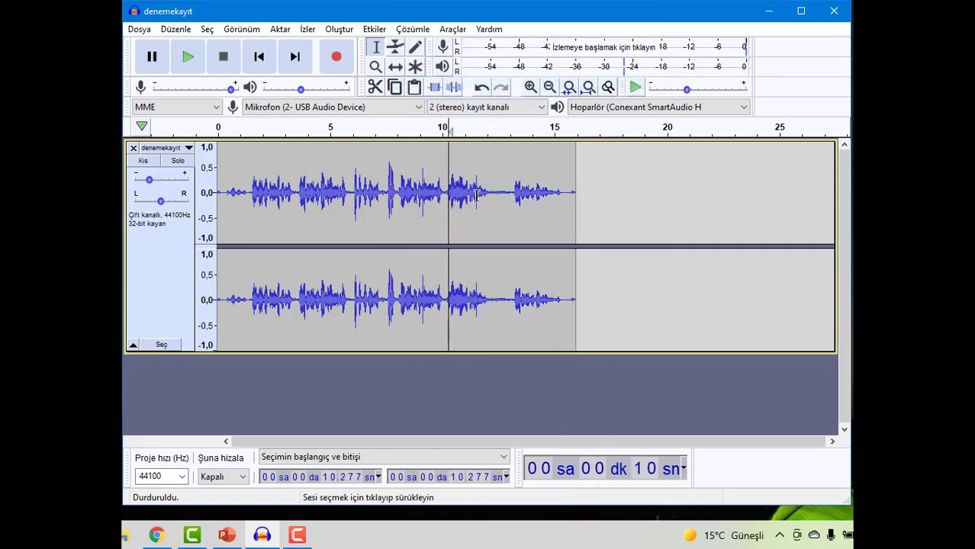
click(524, 190)
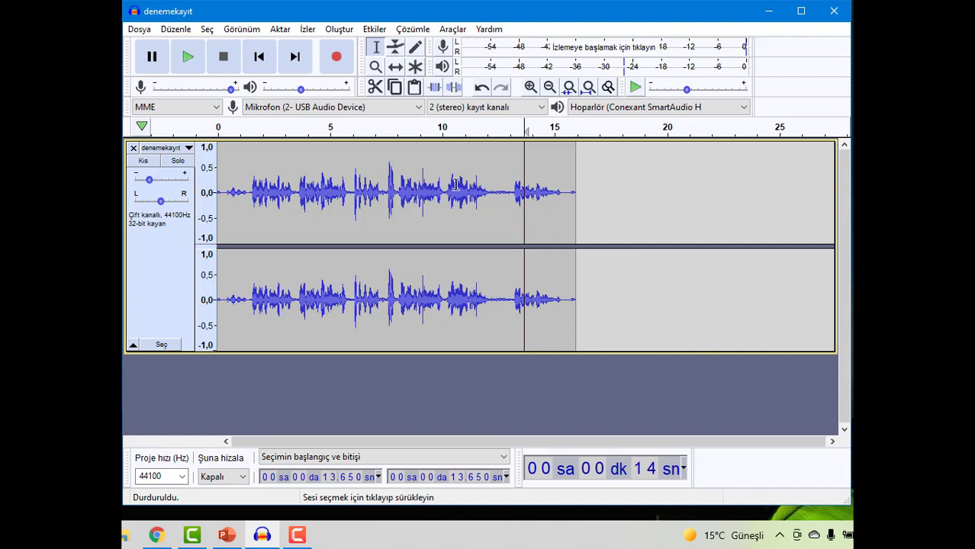
click(497, 383)
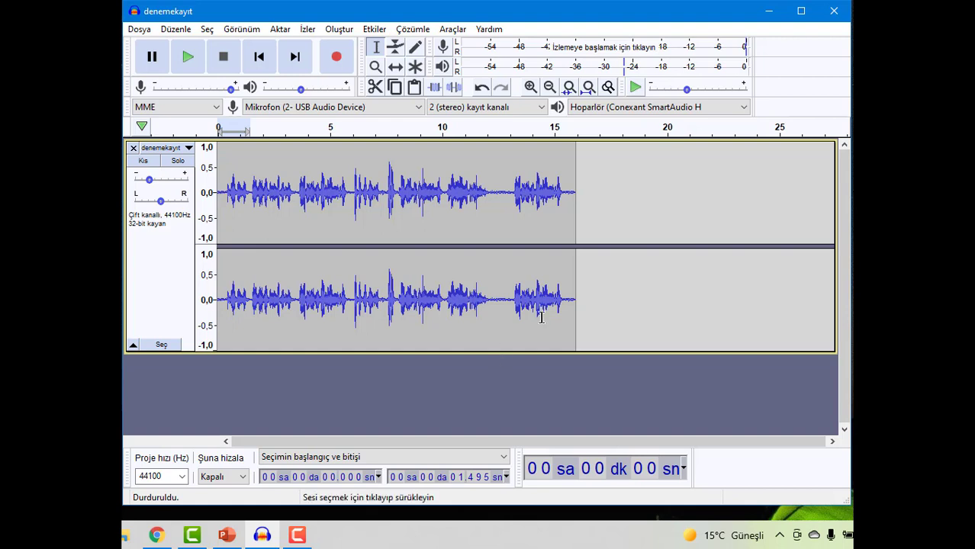
click(558, 297)
click(450, 297)
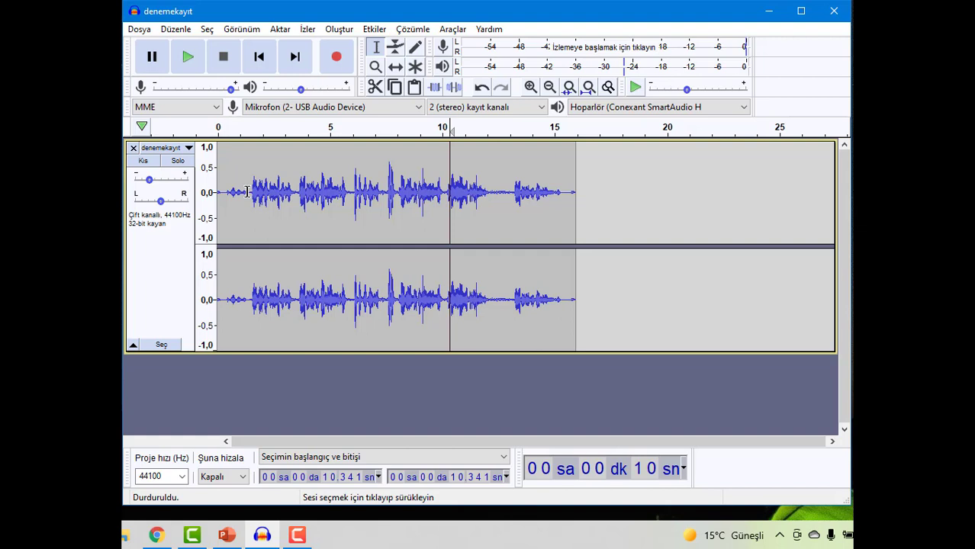
click(278, 193)
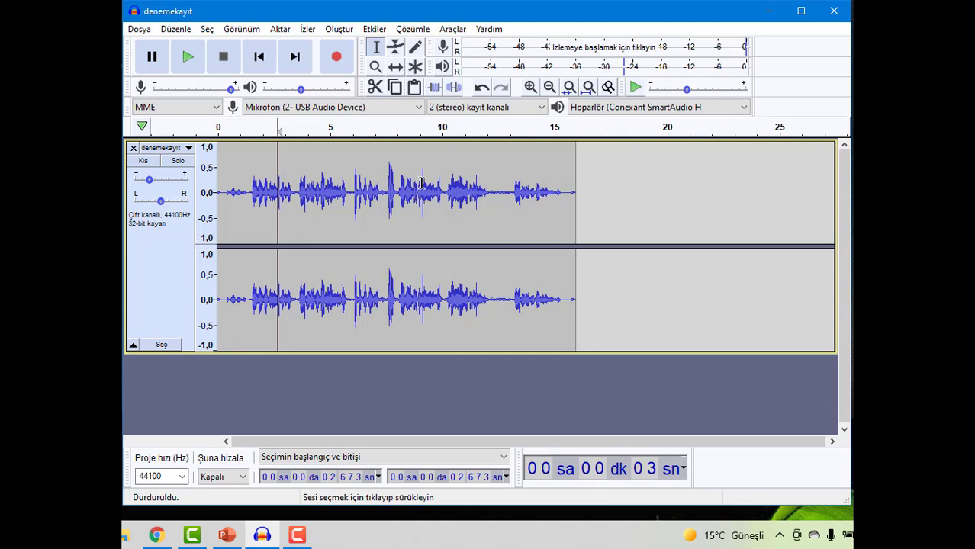
click(424, 186)
click(479, 234)
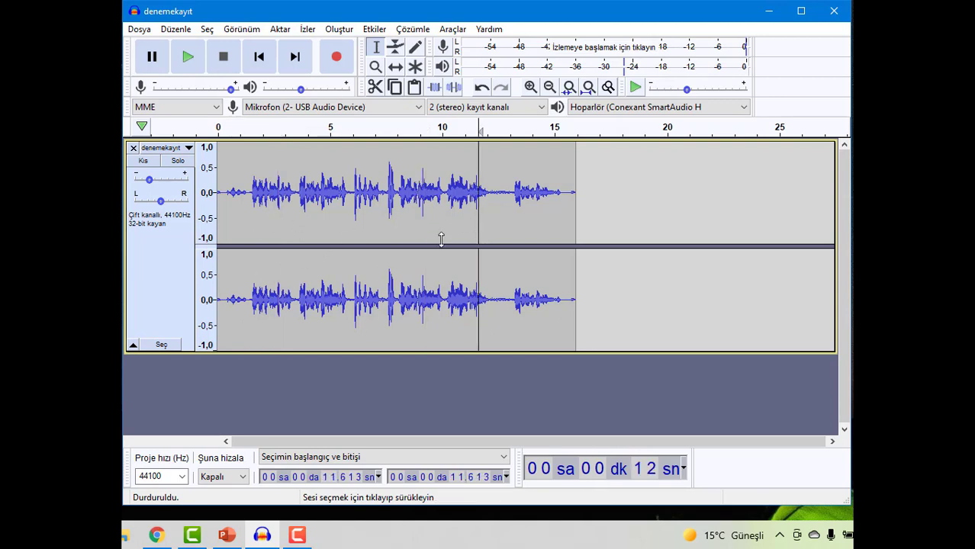
click(366, 204)
click(442, 267)
- Select the quiet pause in the denemekayıt track from about 10.0 to 10.25 seconds and play it to hear the background noise
ctrl+scroll(418, 274, up, 3)
key(space)
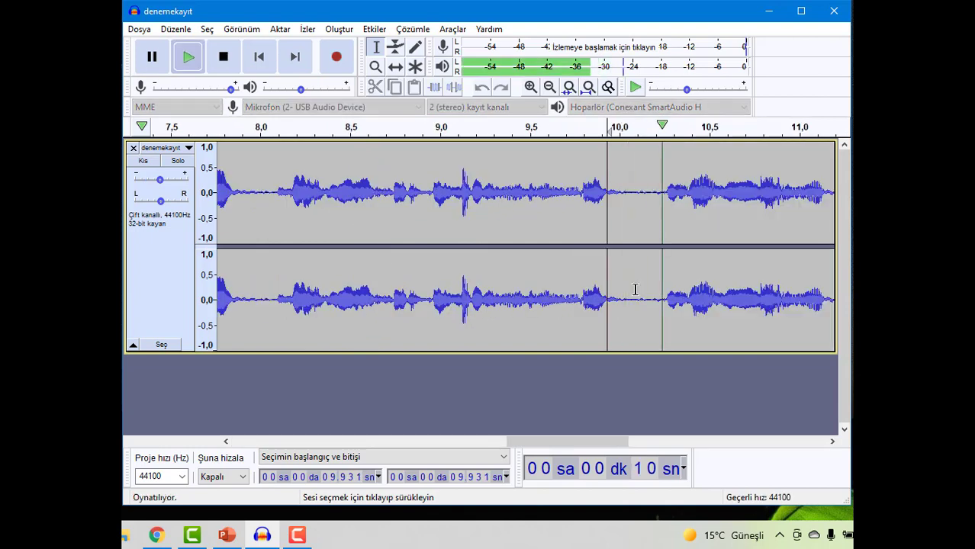
key(space)
drag(643, 305, 663, 308)
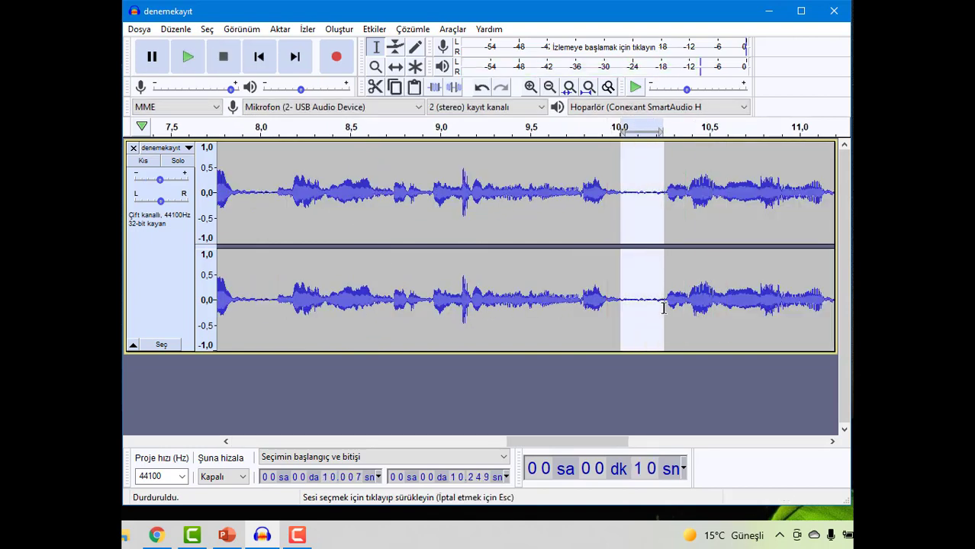
click(175, 61)
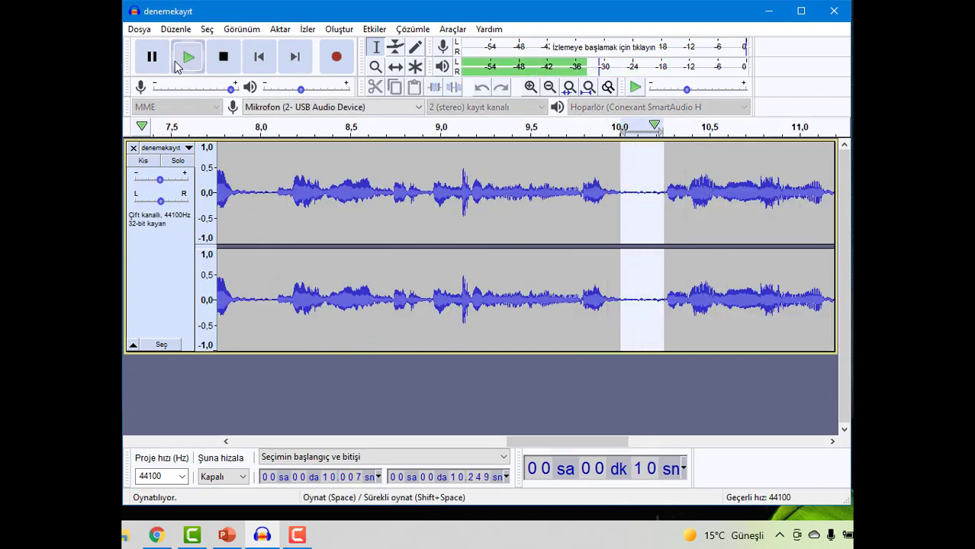
click(175, 61)
click(175, 61)
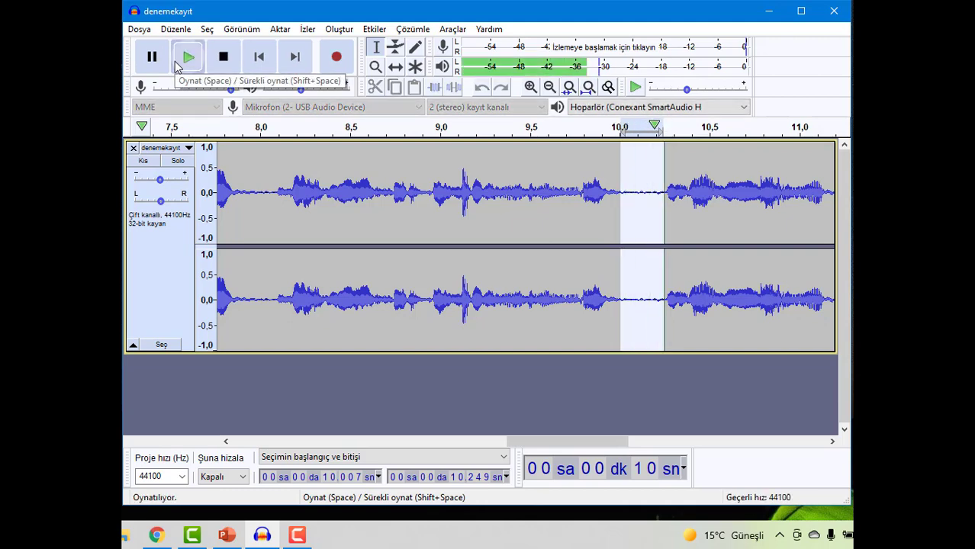
click(175, 61)
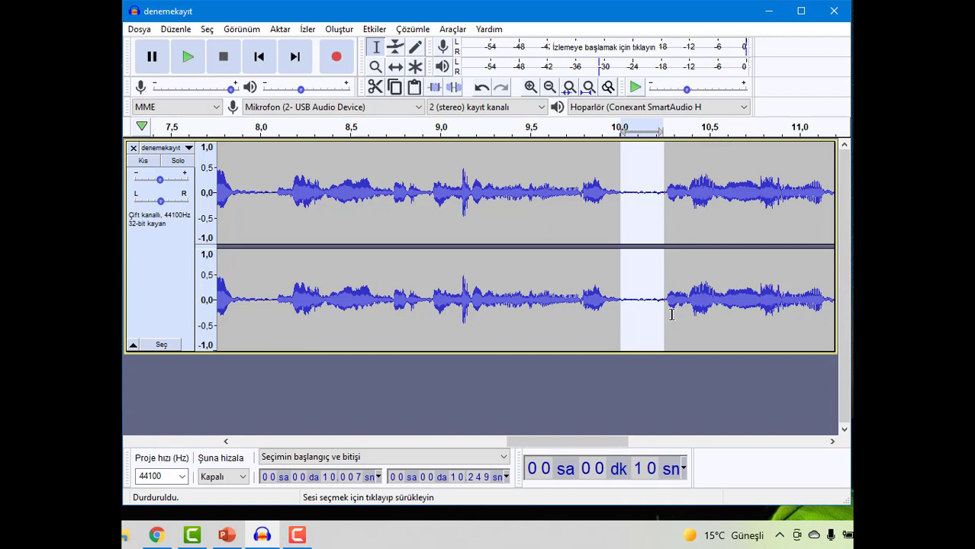
- Reselect the quiet pause from about 10.01 to 10.25 seconds and capture its noise profile with Gürültü azaltma
click(523, 277)
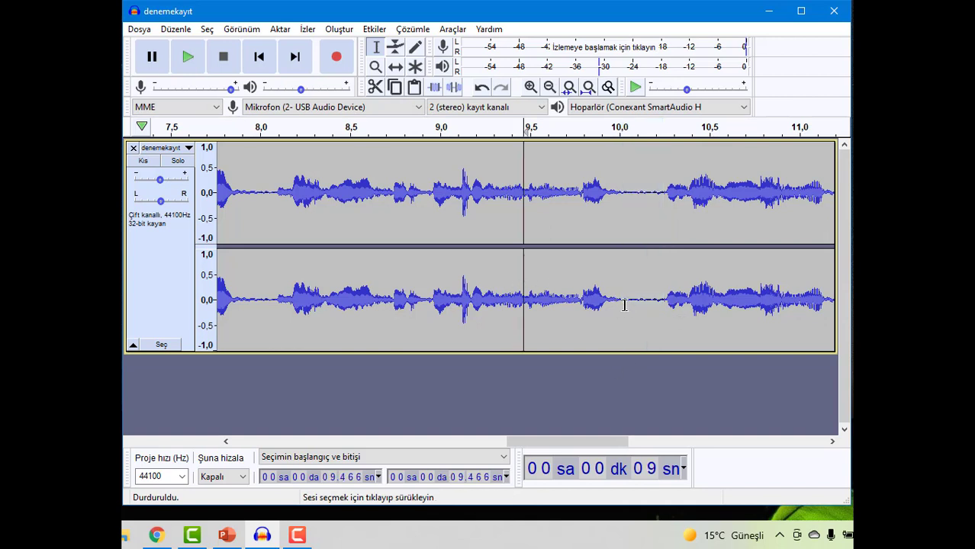
drag(621, 309, 664, 319)
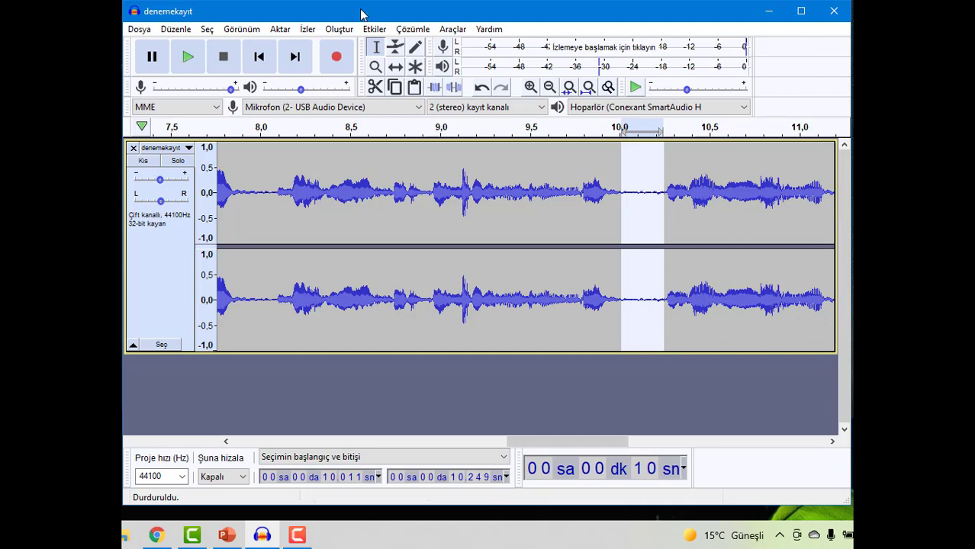
click(372, 29)
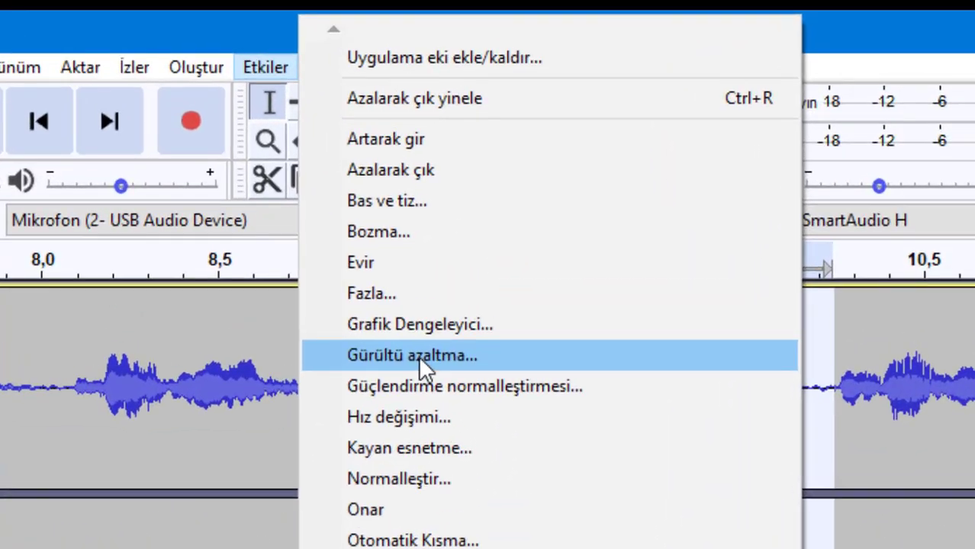
click(418, 356)
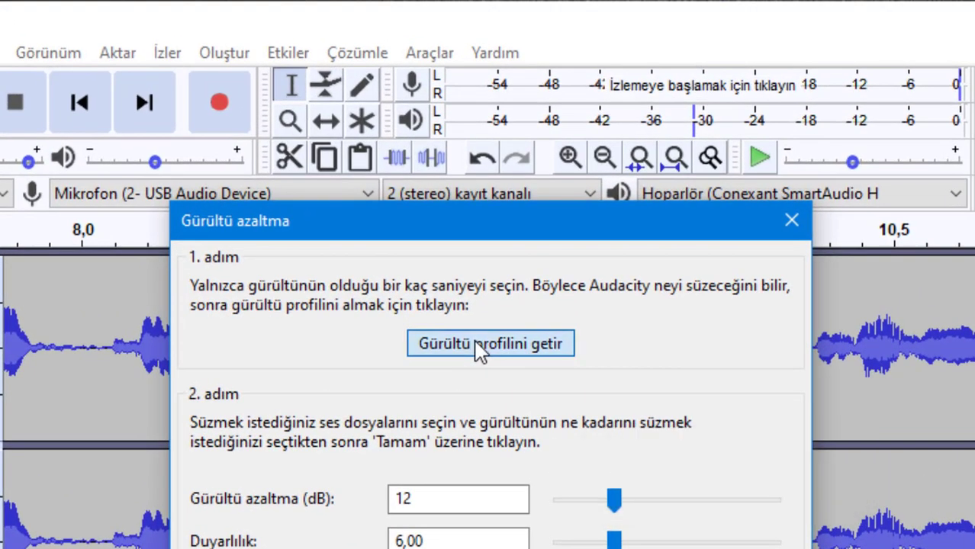
click(478, 344)
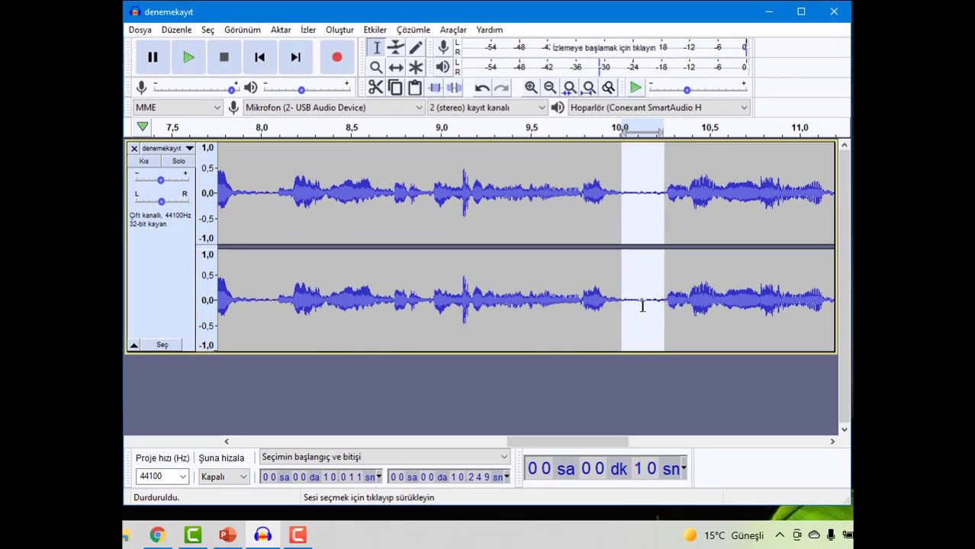
click(631, 305)
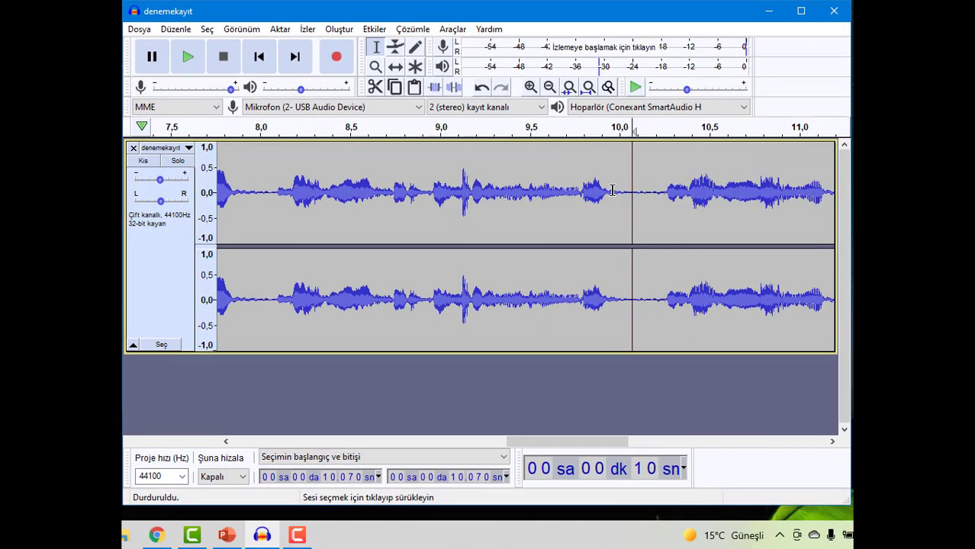
drag(619, 190, 669, 195)
click(481, 202)
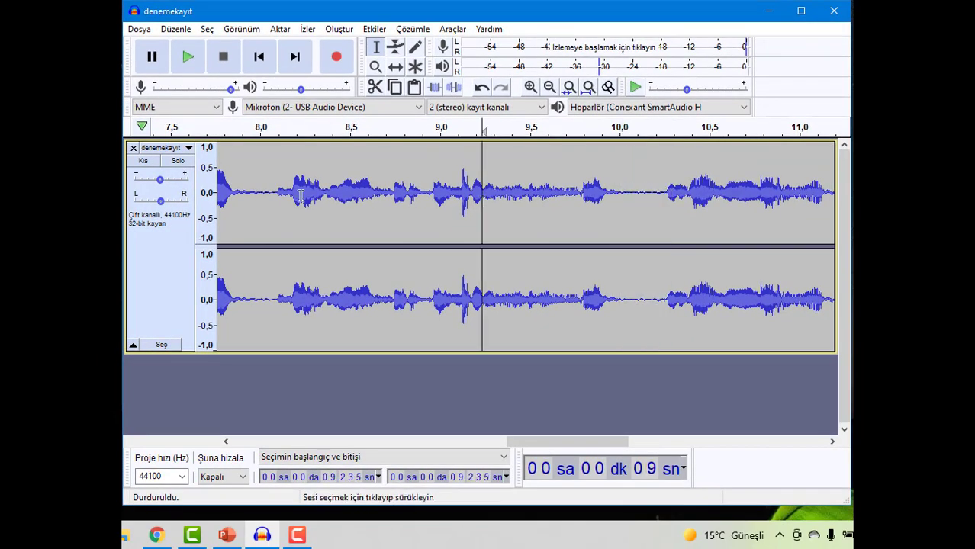
click(275, 197)
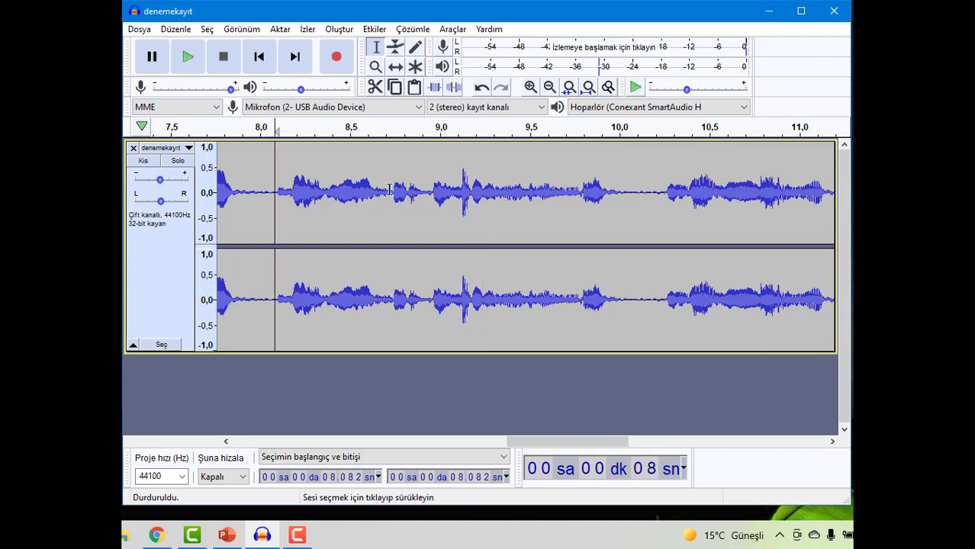
click(417, 189)
click(276, 186)
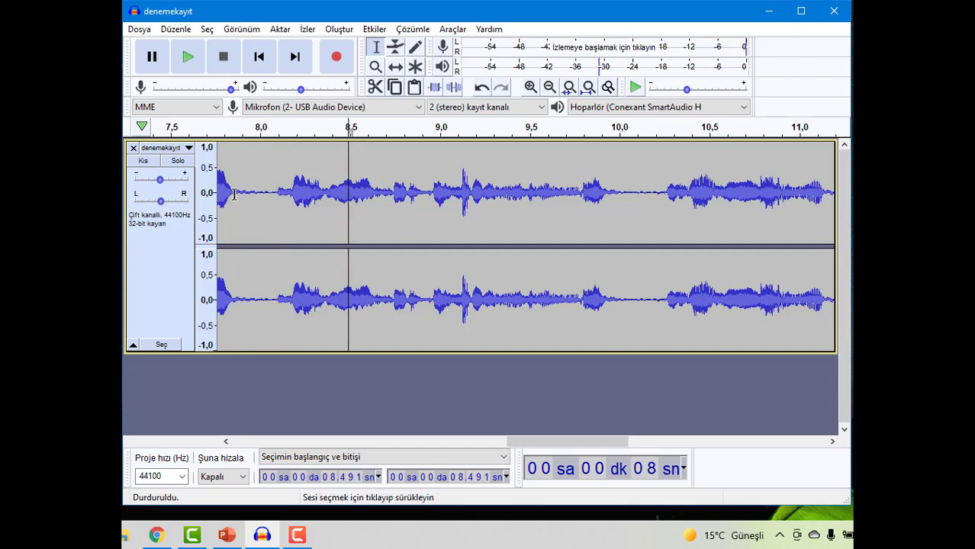
click(281, 192)
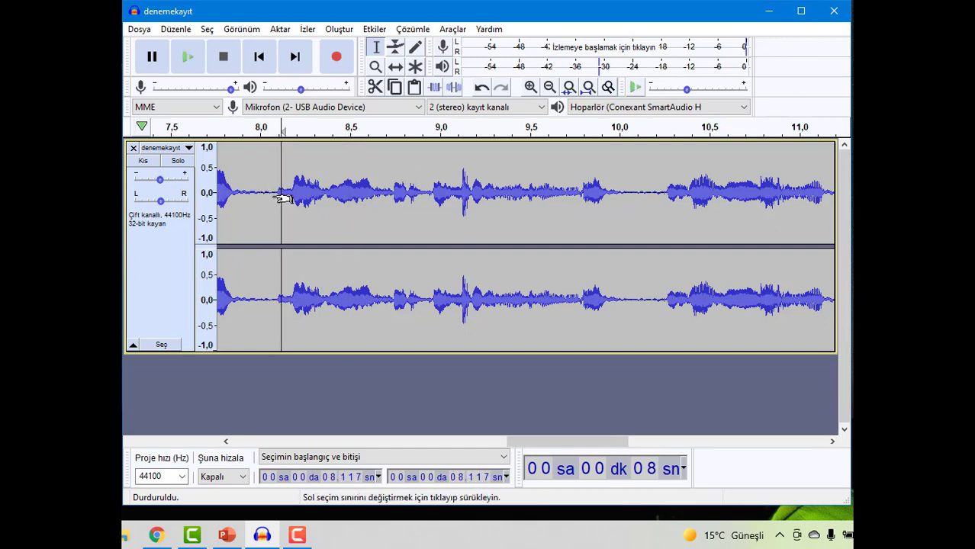
- Apply Gürültü azaltma to the whole recording with 12 dB reduction, sensitivity 6,00 and 3 frequency smoothing bands
key(ctrl+a)
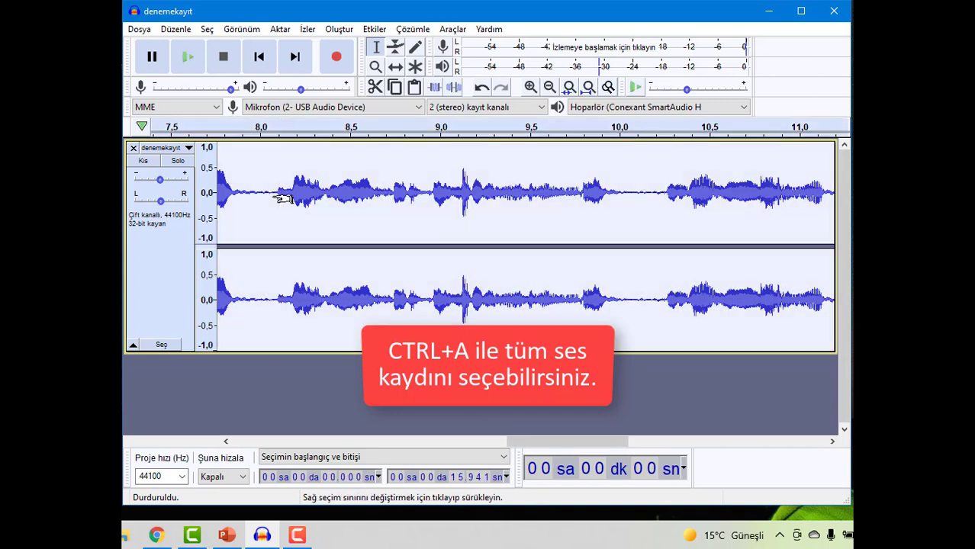
key(x)
click(277, 201)
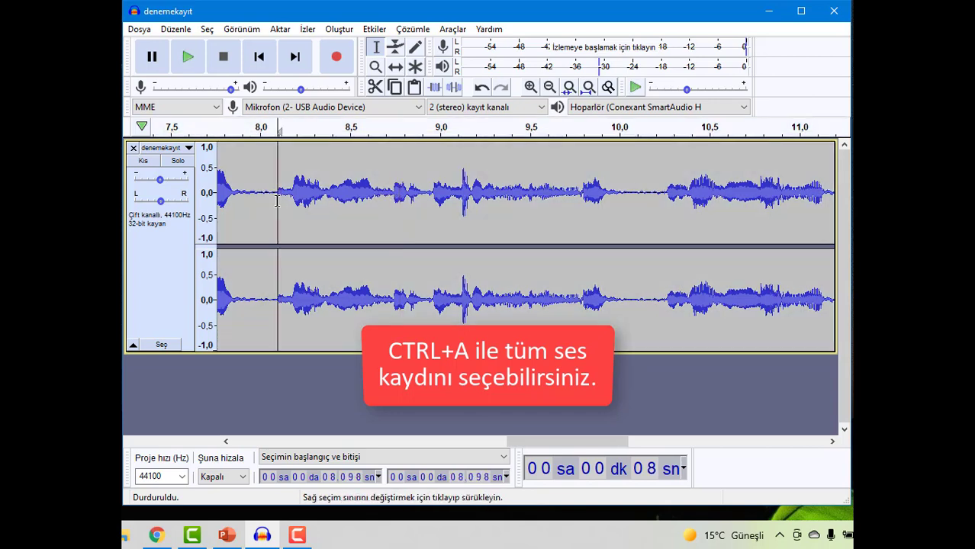
key(ctrl+a)
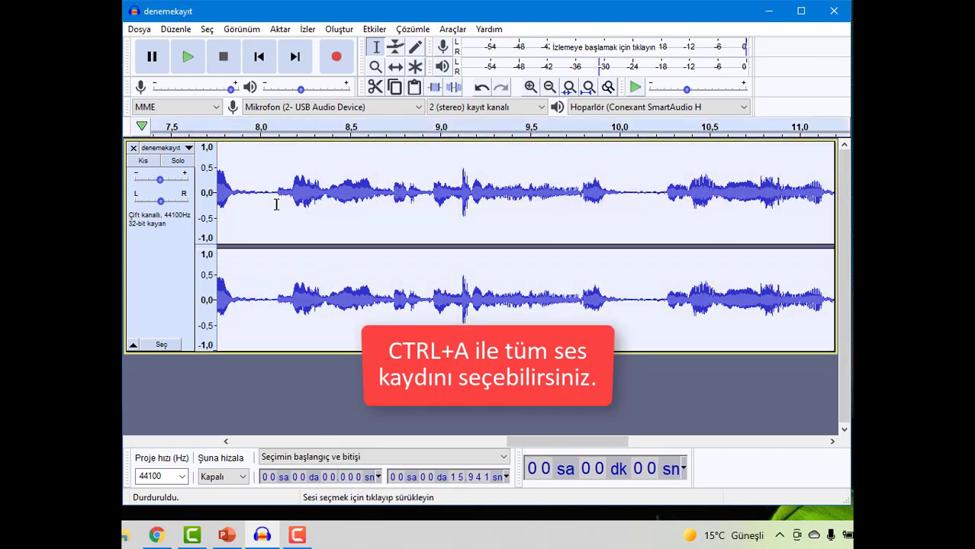
click(375, 29)
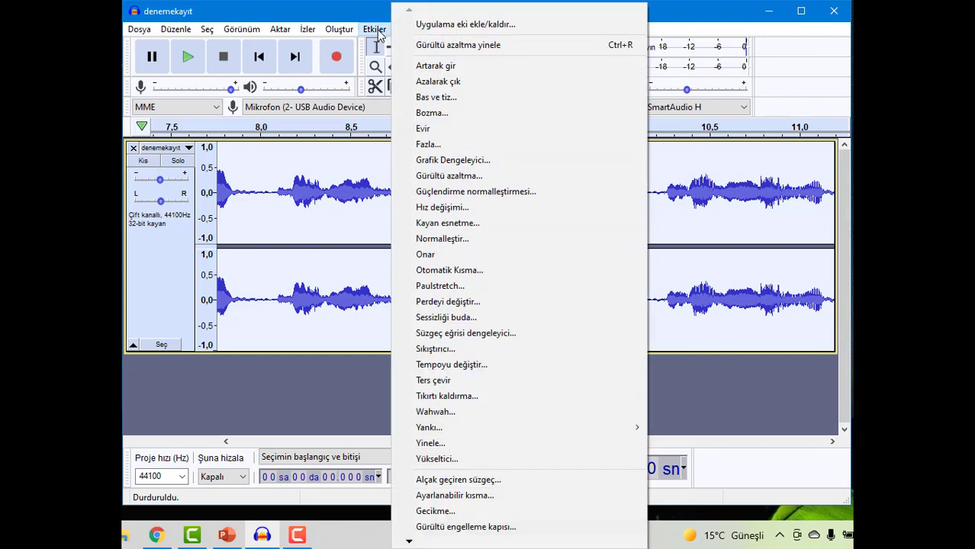
click(457, 176)
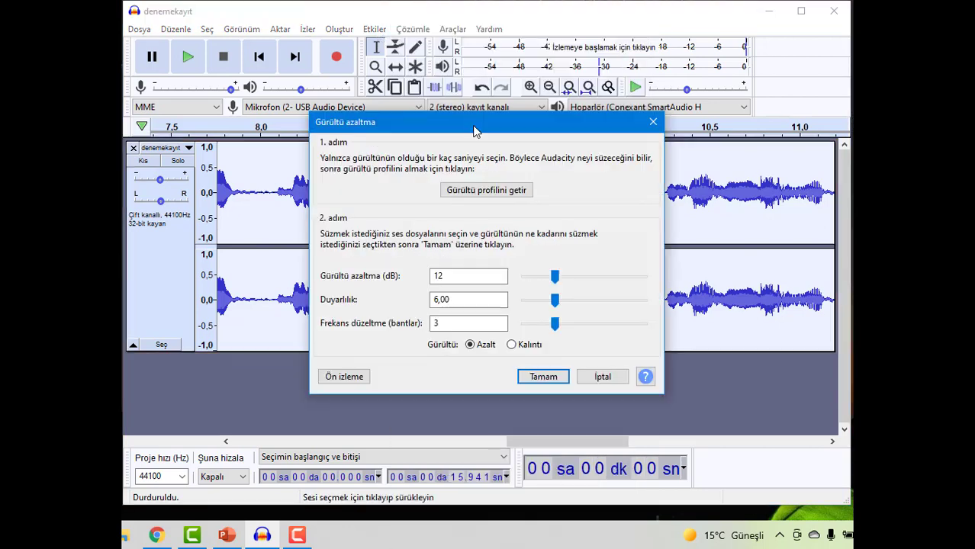
click(559, 379)
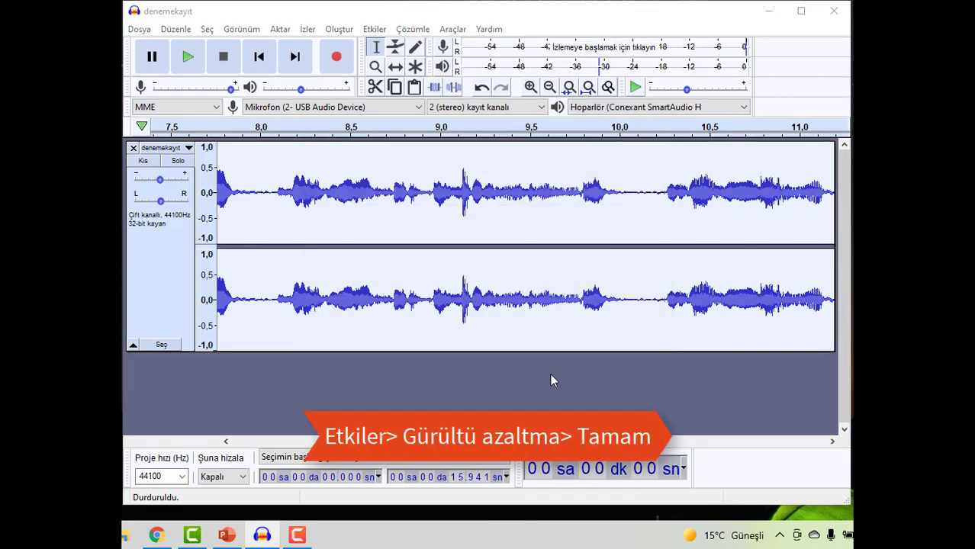
- Examine the noise-reduced waveform, especially the pause between about 10.04 and 10.27 seconds
click(565, 198)
click(462, 196)
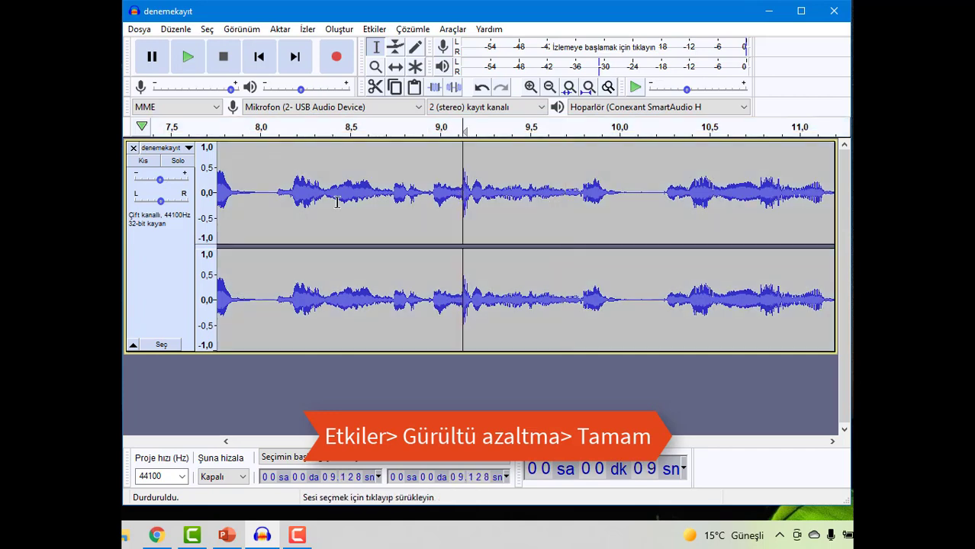
click(281, 198)
click(595, 197)
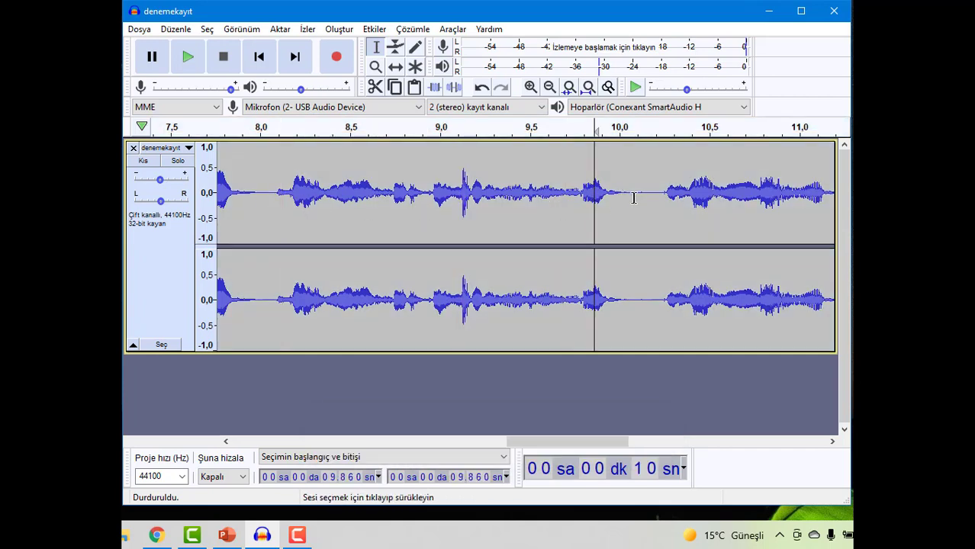
drag(623, 197, 666, 206)
click(681, 203)
key(Escape)
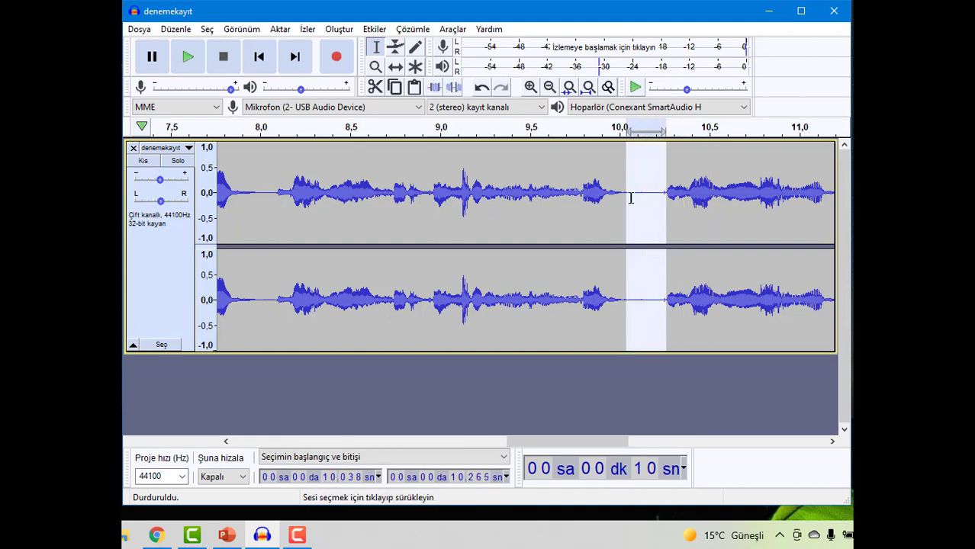
click(686, 202)
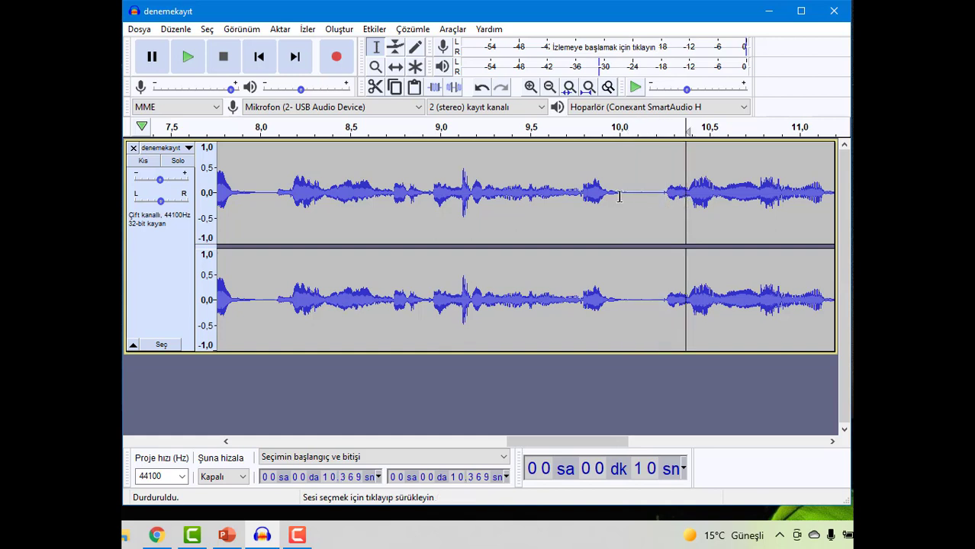
drag(628, 205, 662, 221)
click(704, 220)
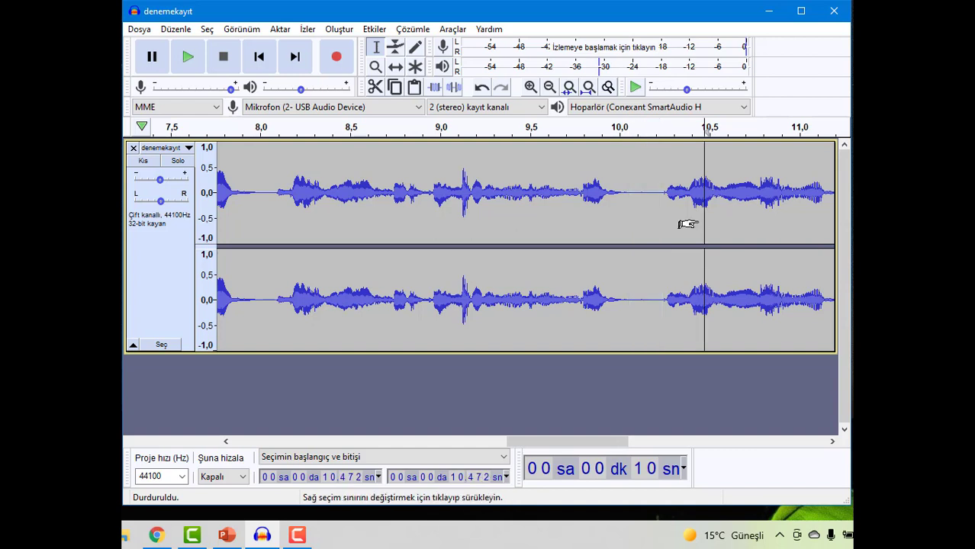
click(582, 195)
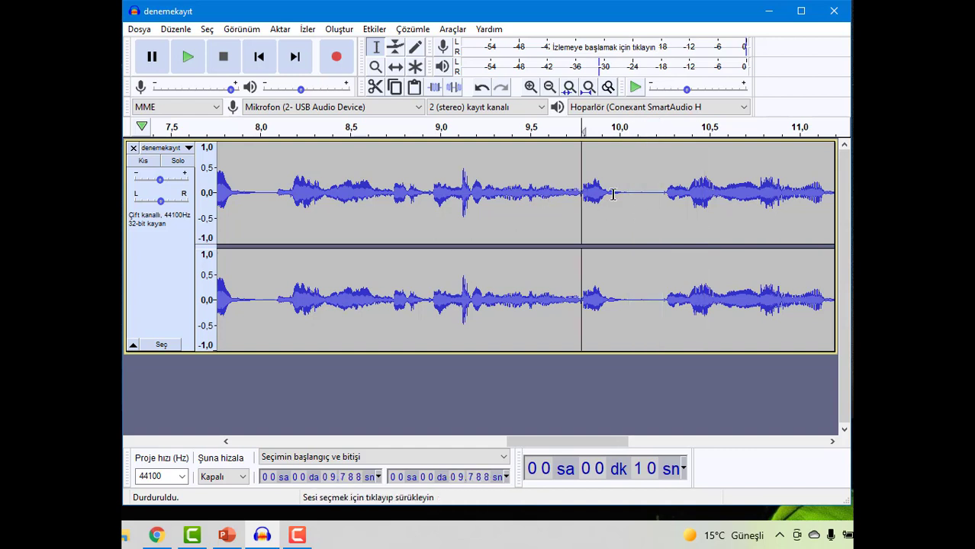
click(508, 203)
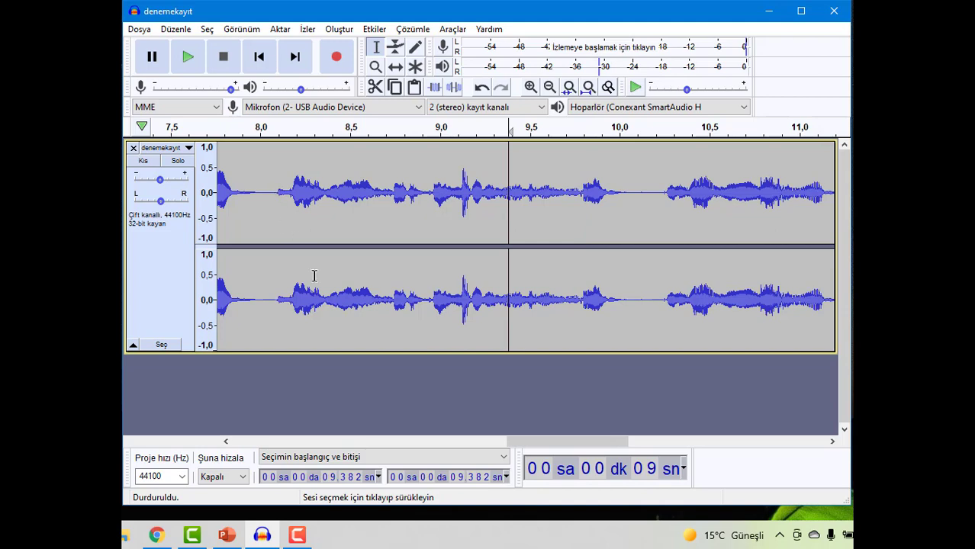
- Examine the whole denemekayıt waveform, comparing the loud passage from about 7.5 to 11.6 seconds with the quieter passages before it
key(ctrl+f)
key(p)
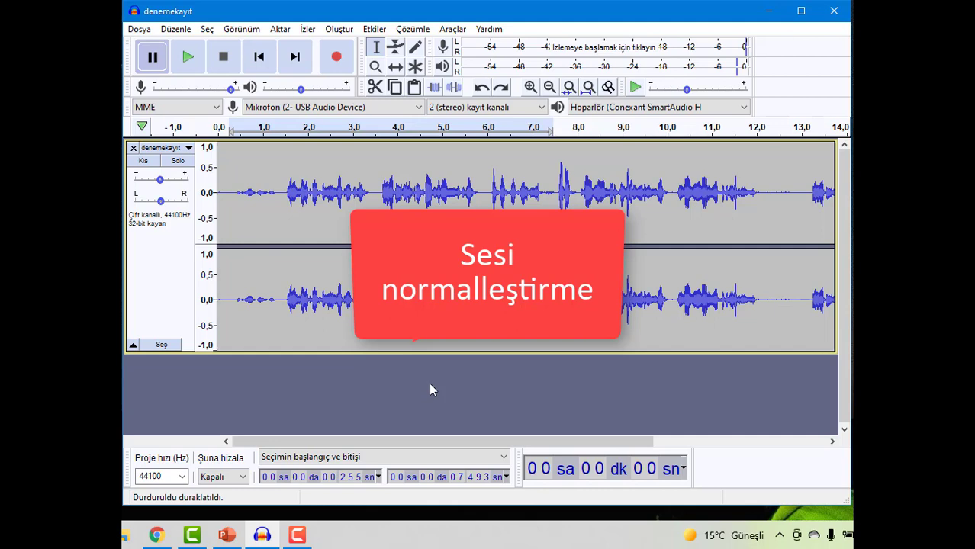
click(510, 195)
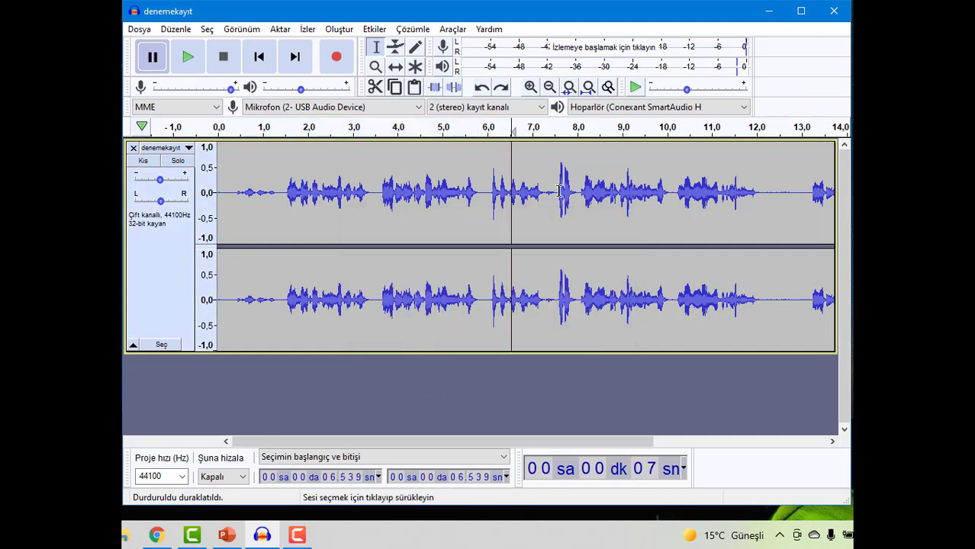
drag(559, 196, 728, 190)
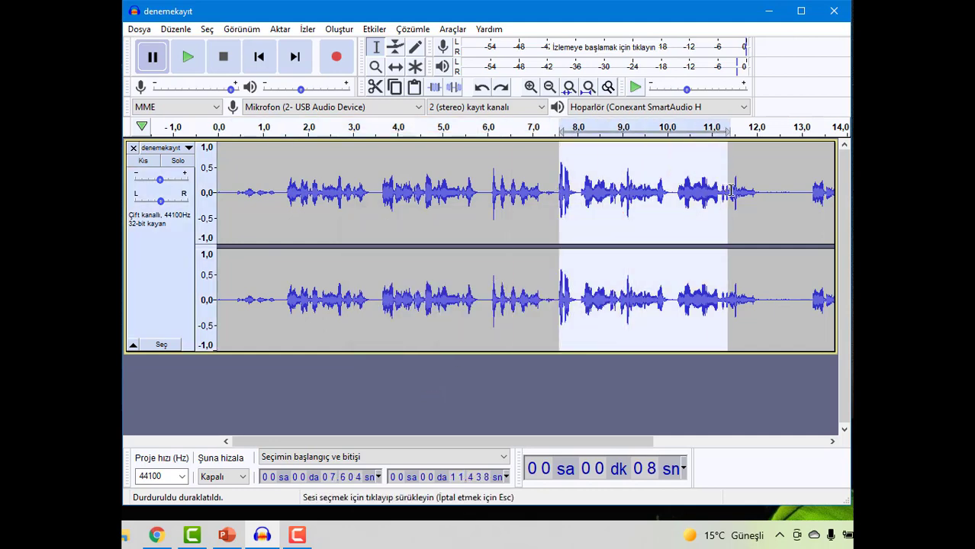
click(554, 189)
drag(540, 189, 736, 191)
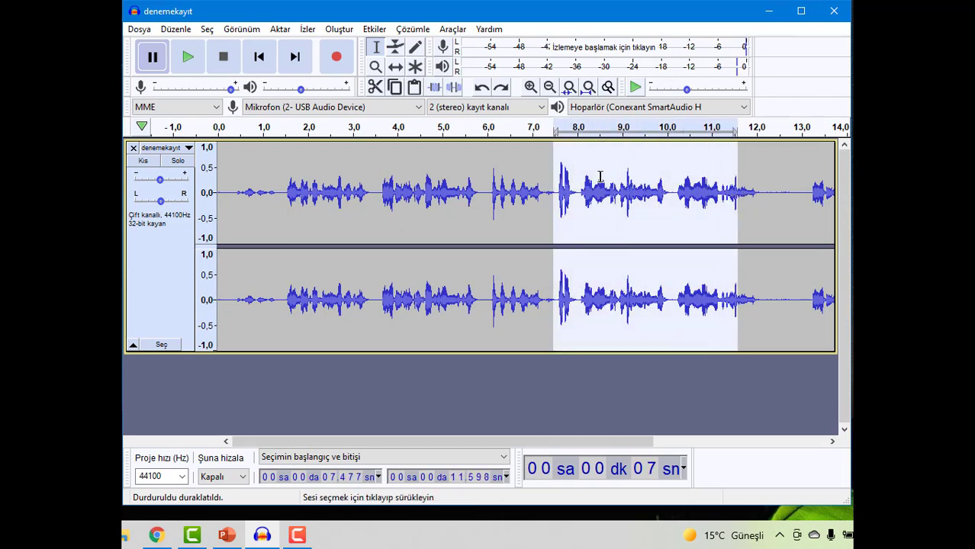
drag(541, 197, 391, 198)
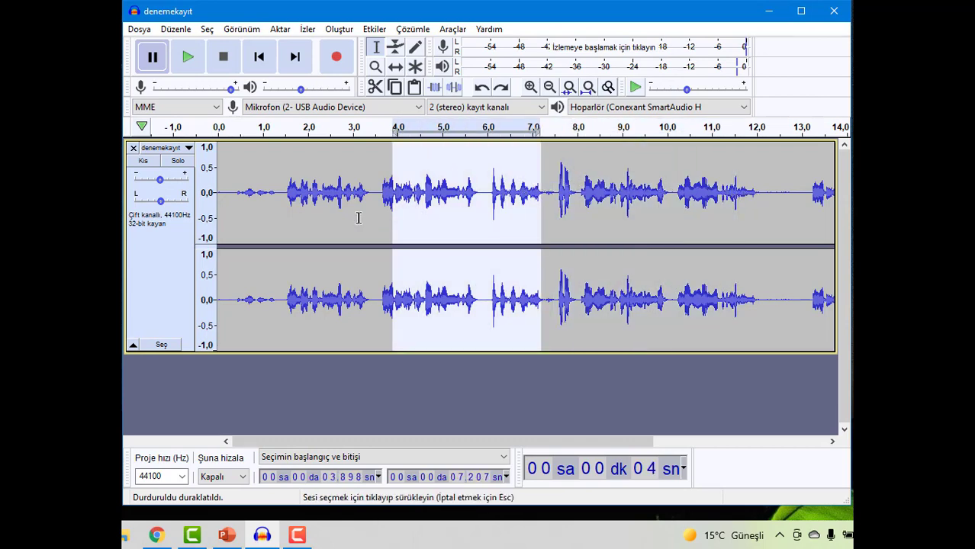
drag(281, 198, 226, 199)
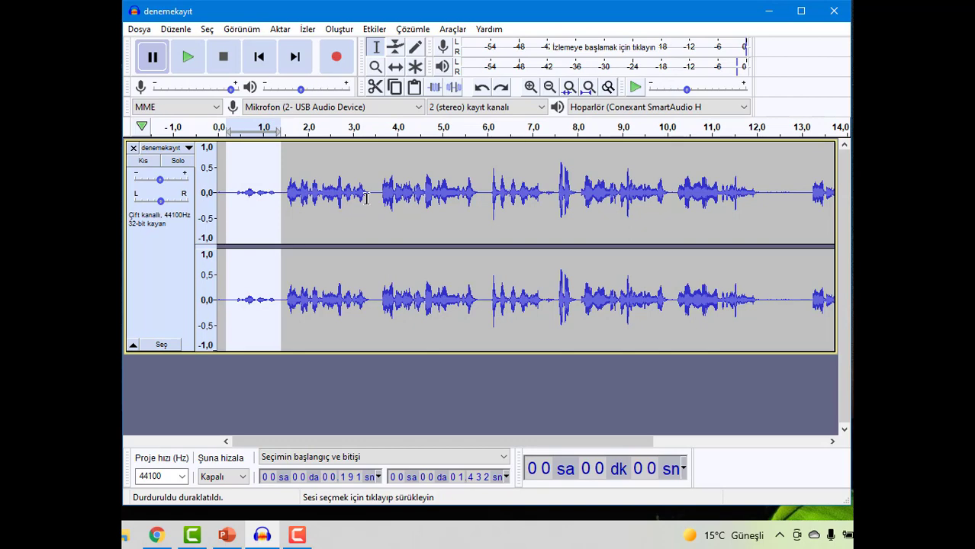
click(351, 241)
click(297, 212)
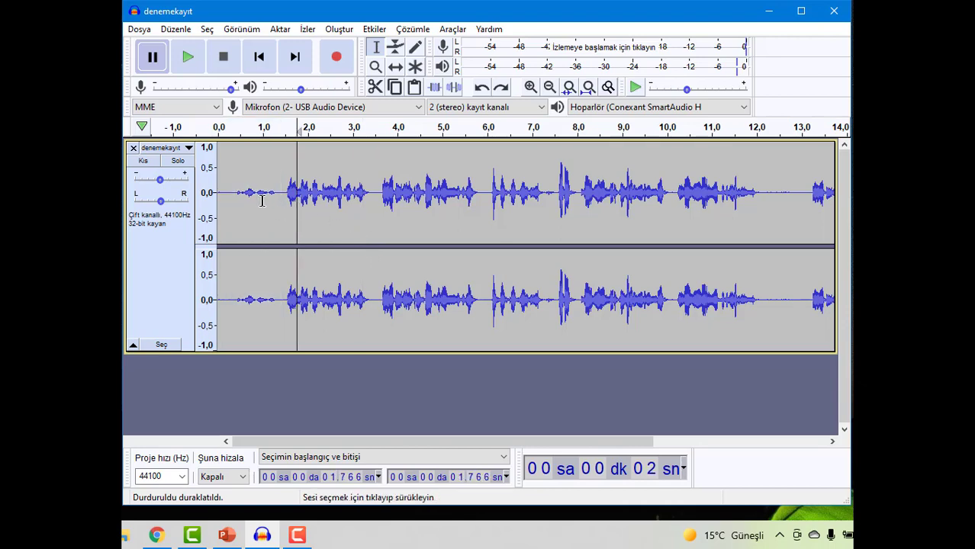
- Select the whole recording and apply Normalleştir with DC offset removal and a peak amplitude of -1,0 dB
click(262, 200)
double_click(262, 201)
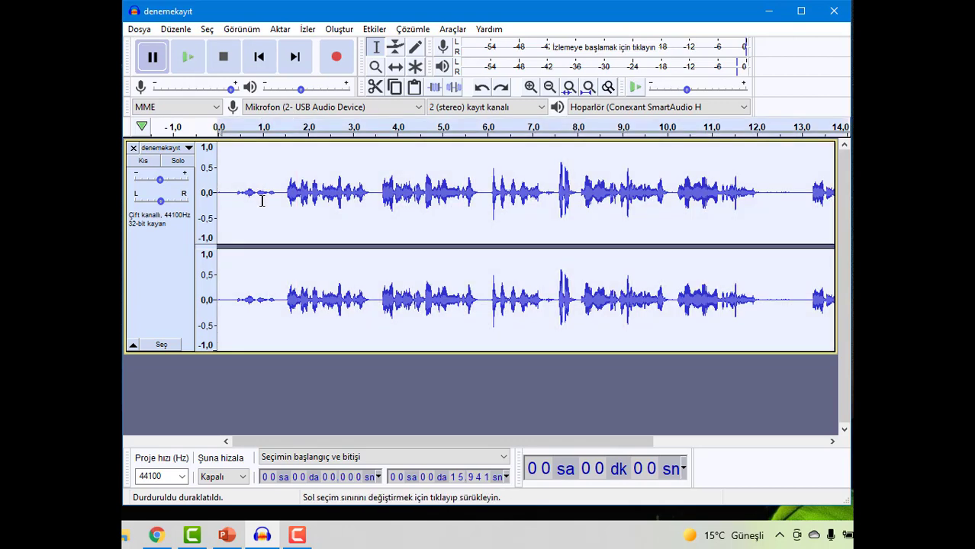
click(374, 29)
click(488, 239)
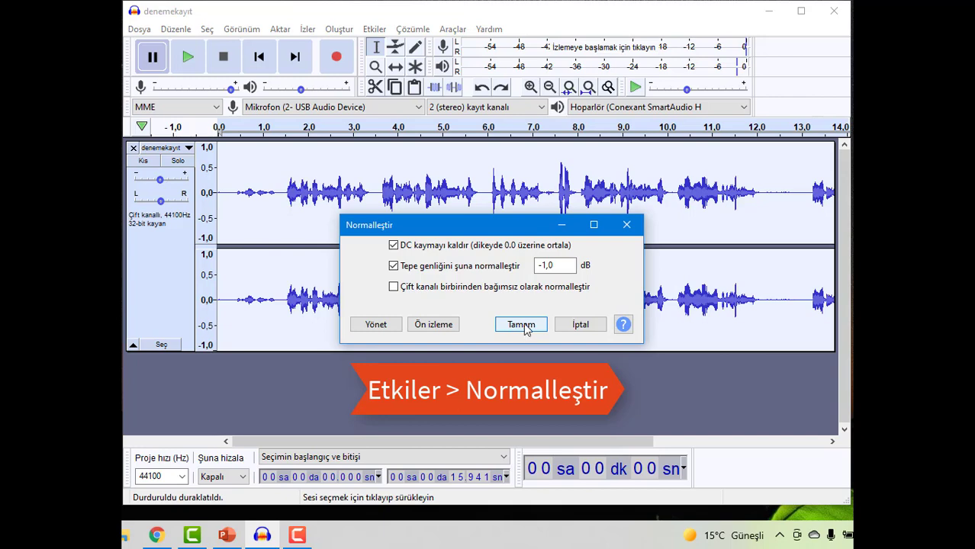
click(524, 328)
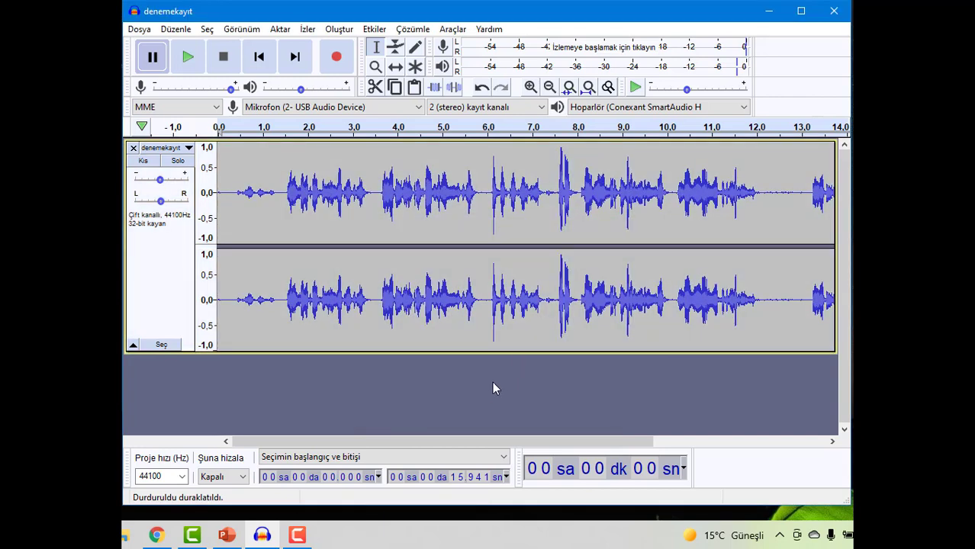
- Examine the normalized waveform over its full length, especially the passage from about 9.6 to 12.0 seconds and the ending
scroll(377, 344, down, 5)
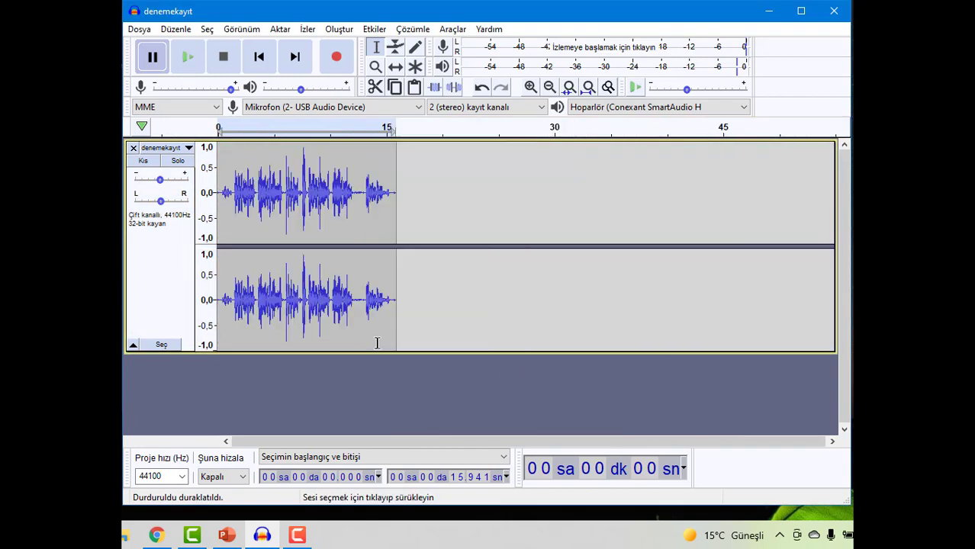
scroll(377, 344, up, 4)
scroll(408, 405, down, 1)
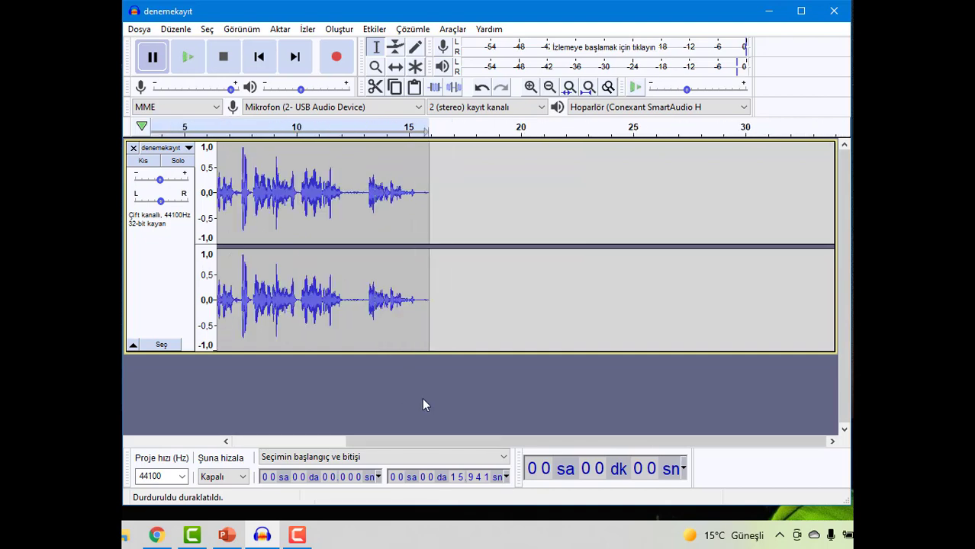
scroll(421, 405, up, 1)
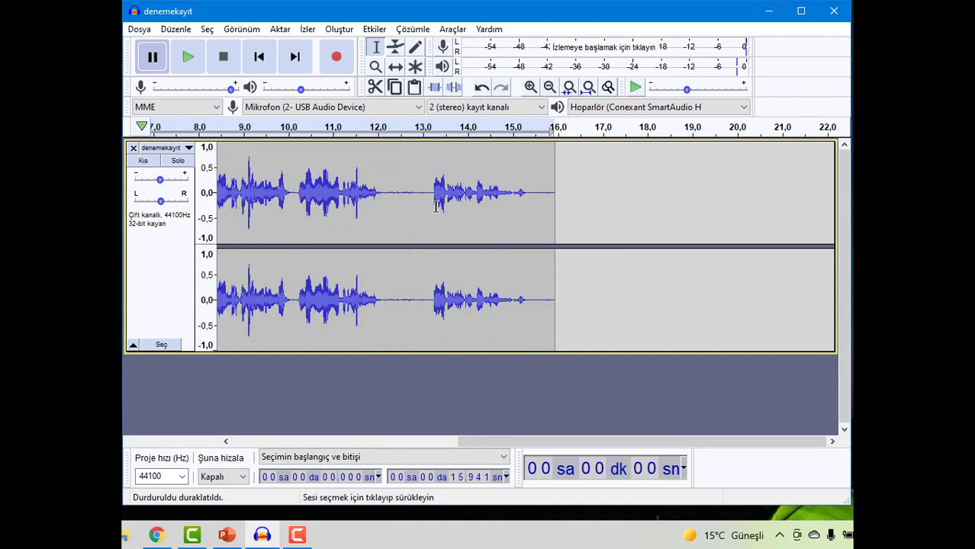
drag(528, 197, 277, 198)
click(256, 200)
drag(375, 198, 268, 199)
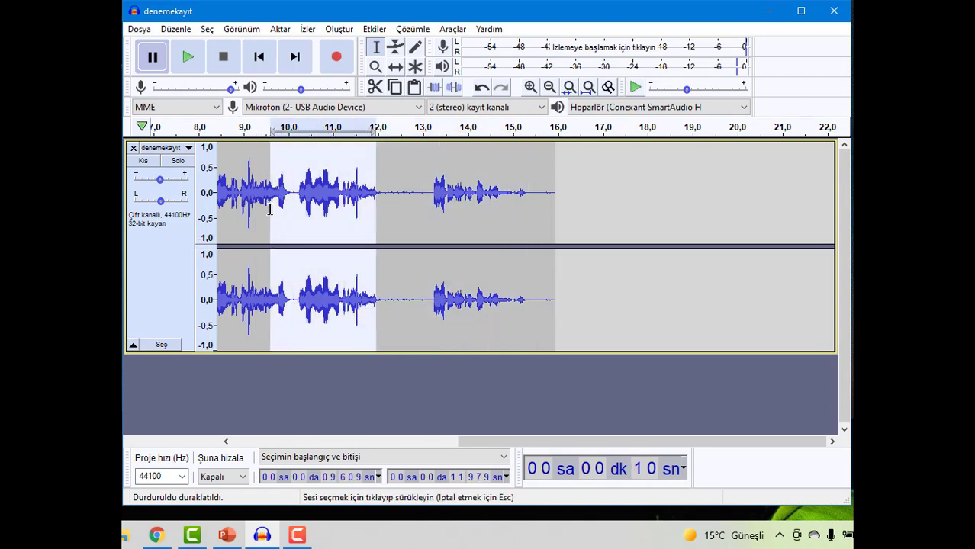
click(324, 210)
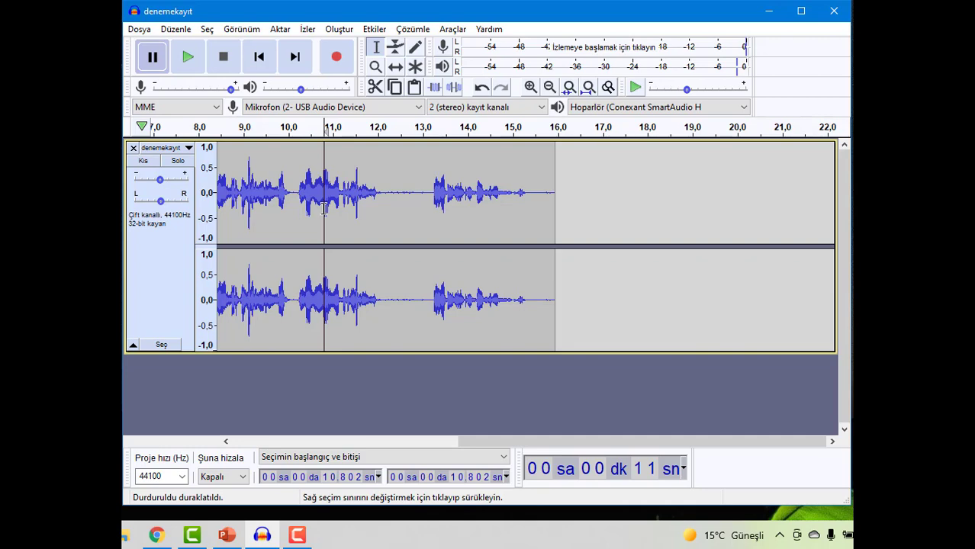
scroll(324, 210, left, 5)
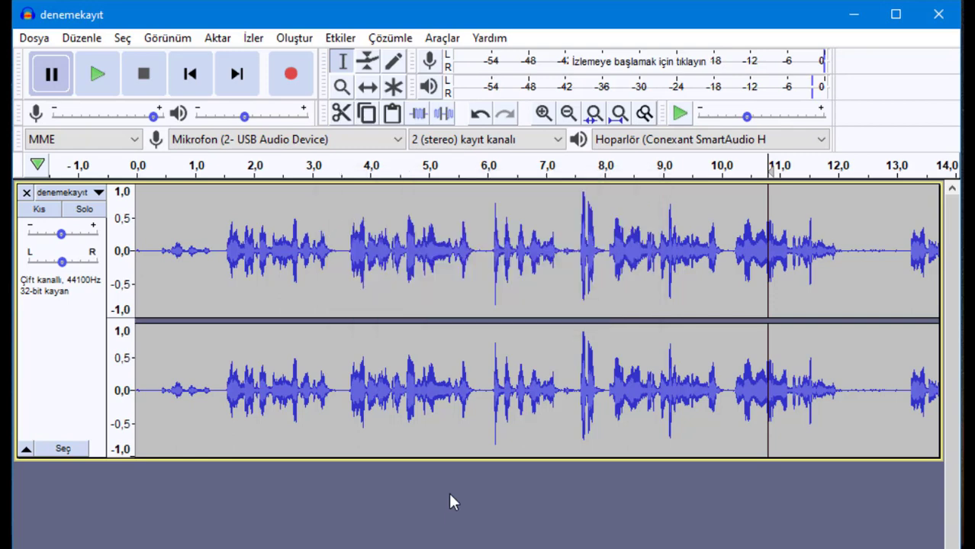
- Save the Audacity project to Masaüstü as denemekayıtt.aup3
click(38, 37)
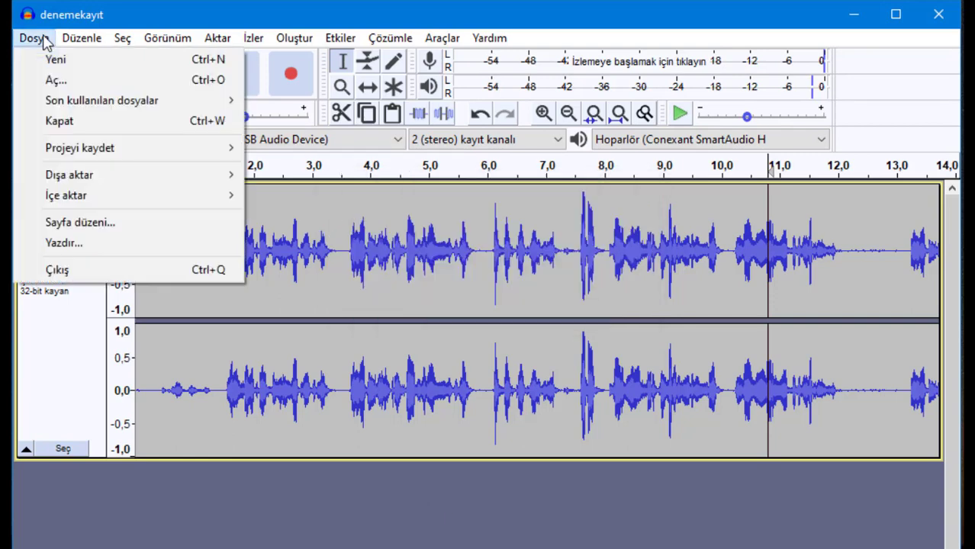
mouse_move(97, 152)
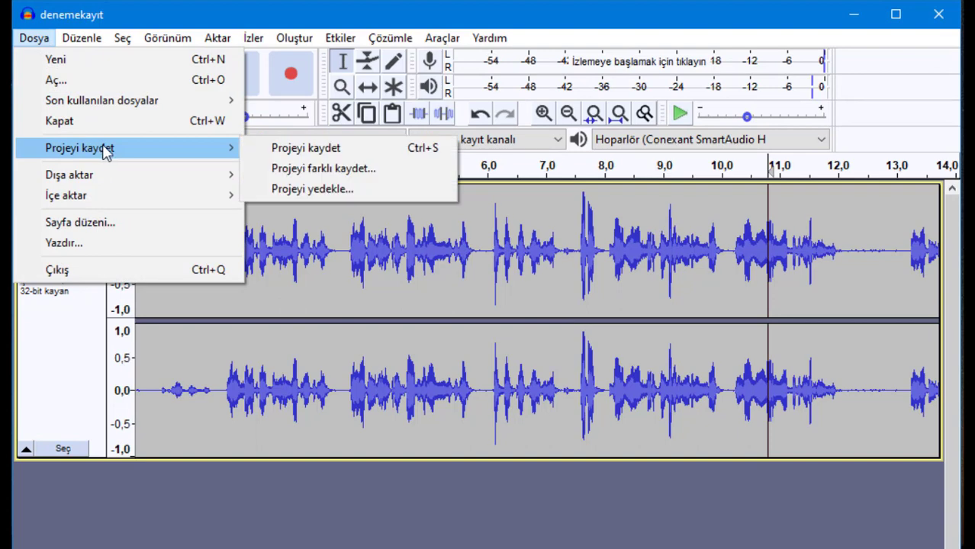
click(293, 152)
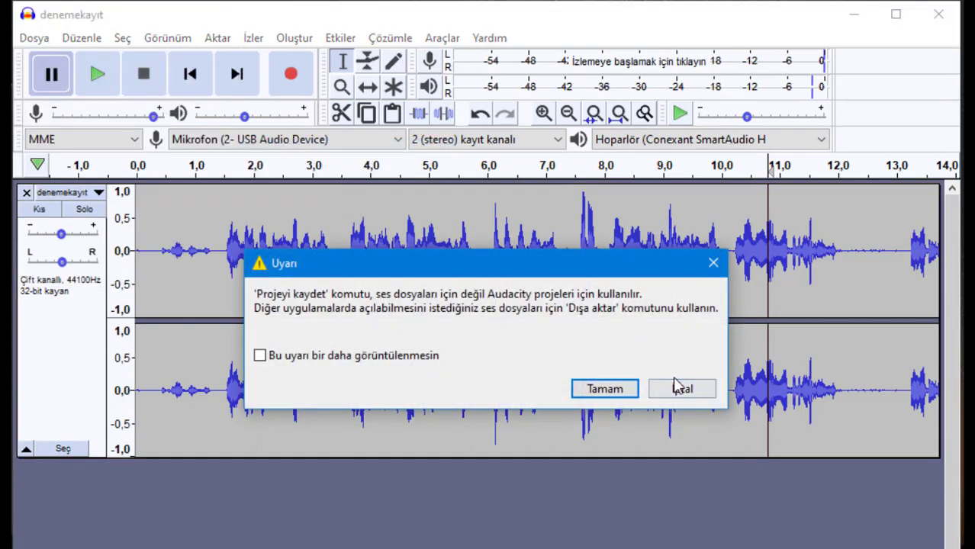
click(610, 391)
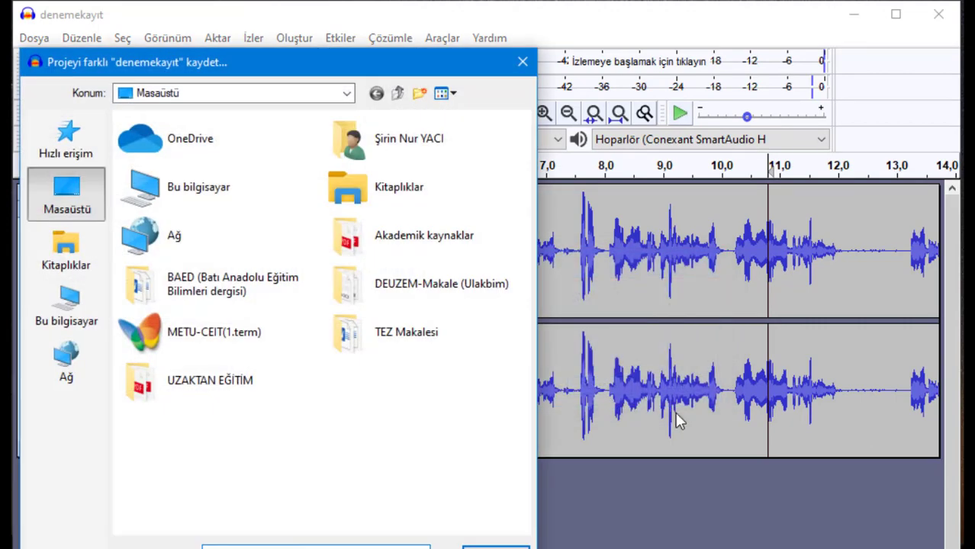
click(68, 212)
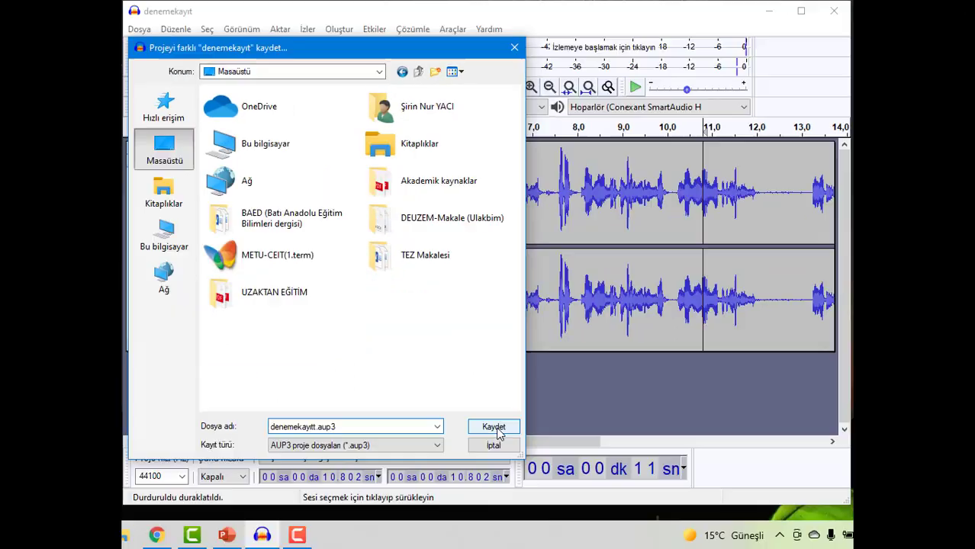
key(Return)
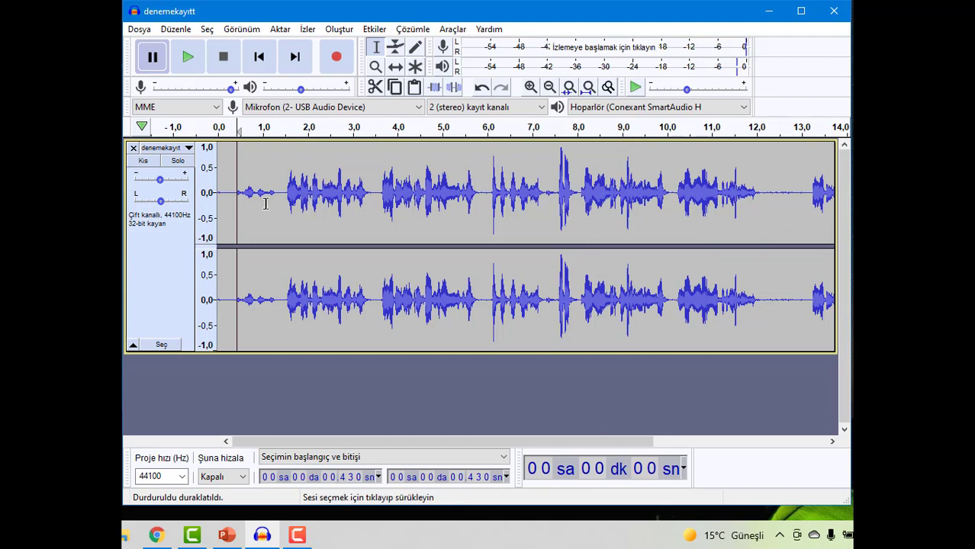
- Start exporting the recording as an MP3 file
click(147, 28)
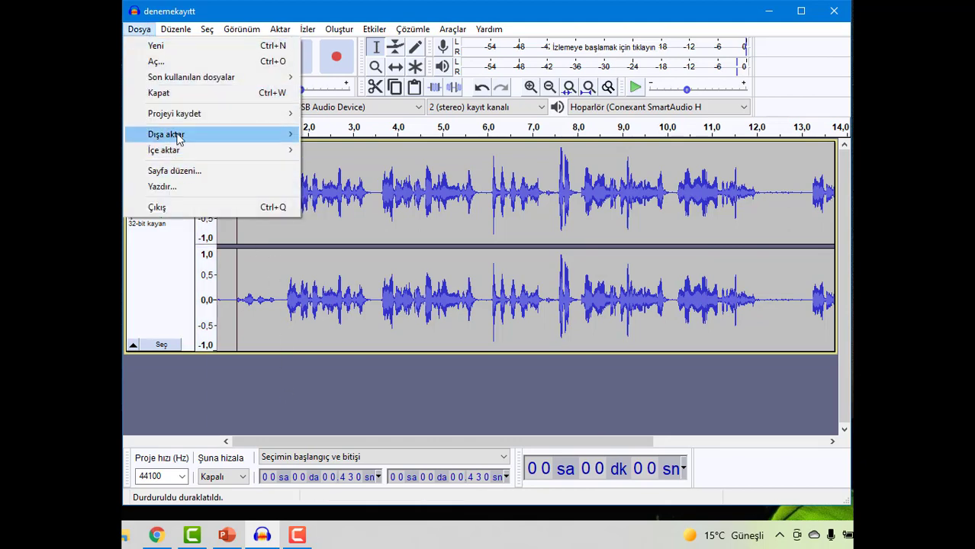
mouse_move(177, 139)
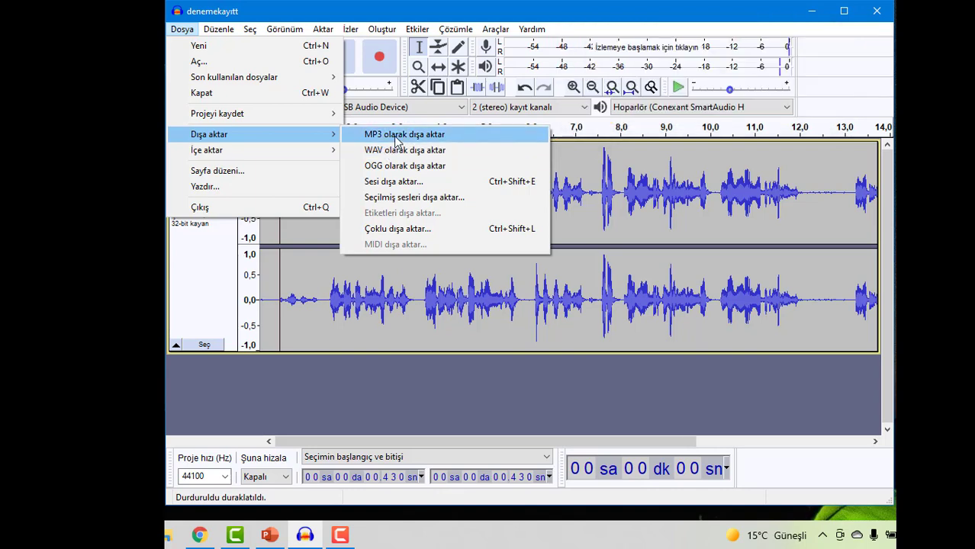
click(396, 135)
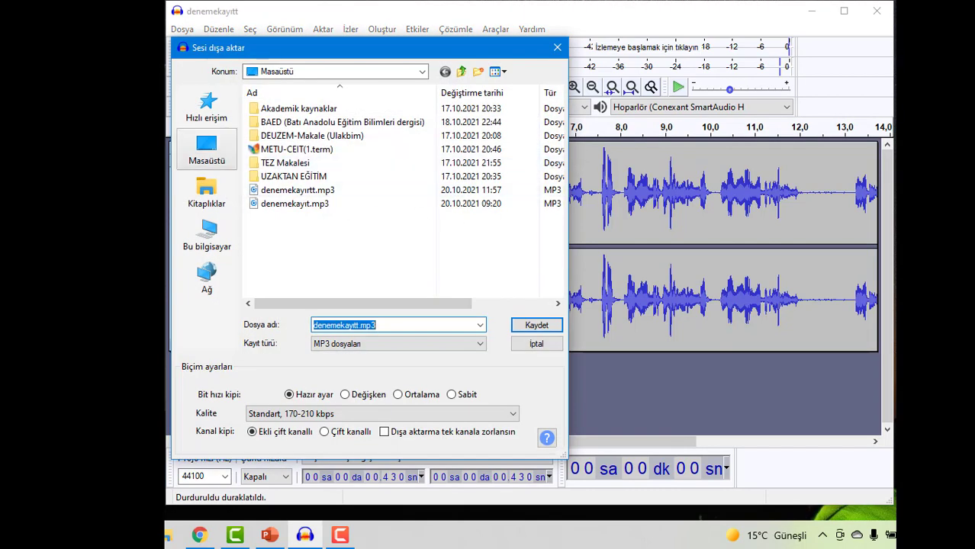
- Try to save the export as denemekayıtt.mp3 in Kitaplıklar with the standard 170-210 kbps preset
click(207, 192)
click(206, 234)
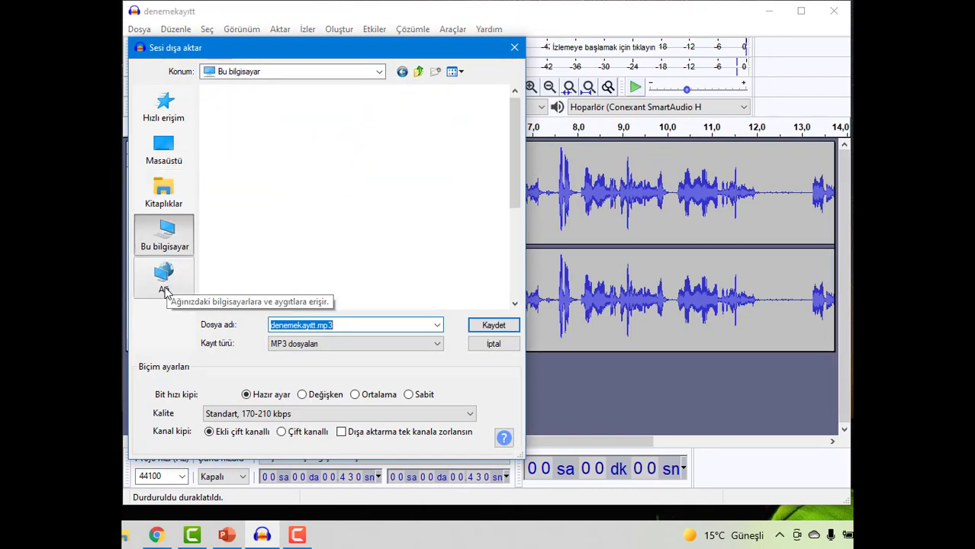
click(164, 288)
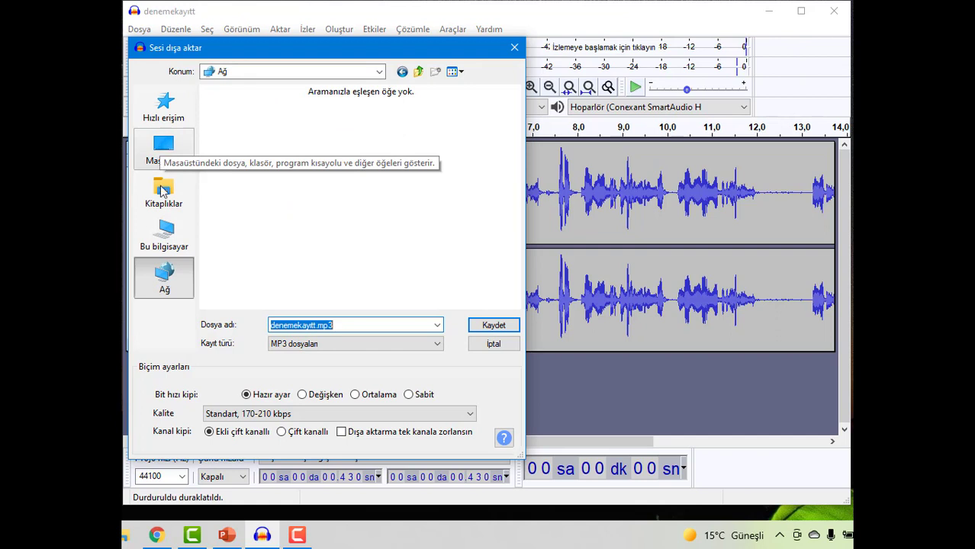
click(163, 191)
click(342, 325)
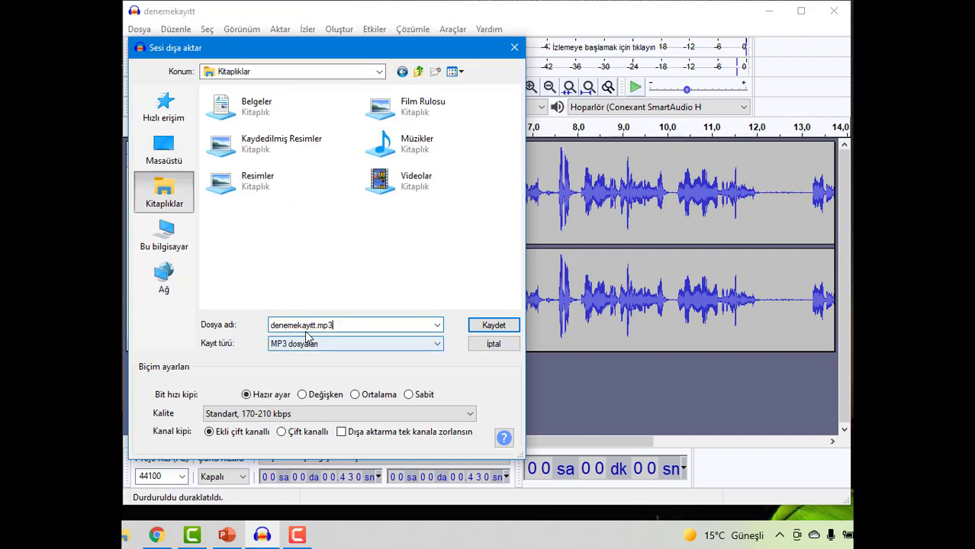
click(299, 325)
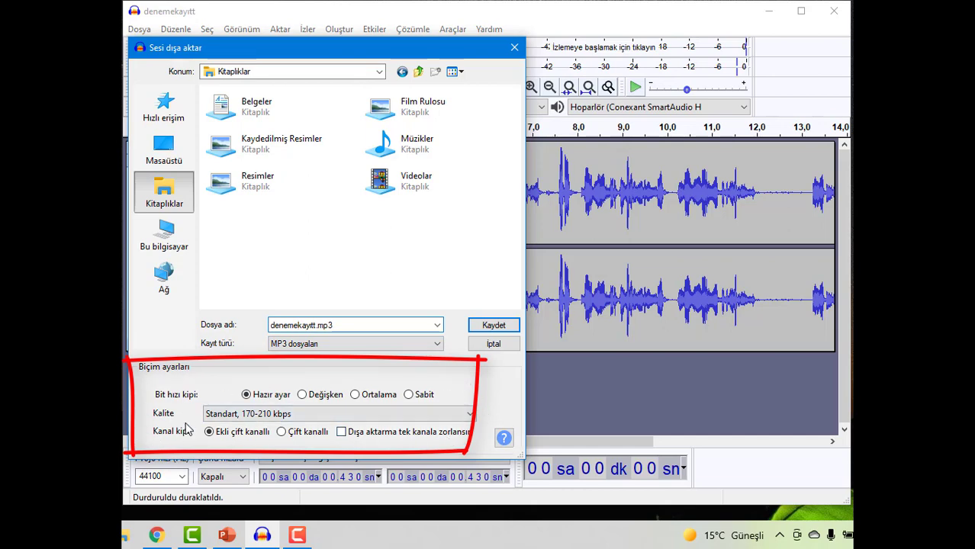
click(488, 326)
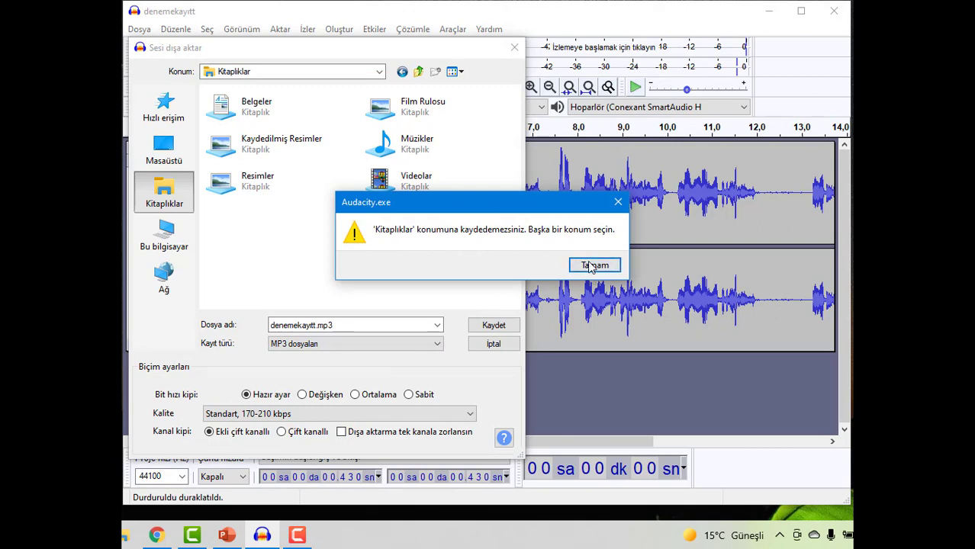
click(594, 264)
- Choose Masaüstü as the export location, name the file denemekayıeet.mp3 and proceed to its metadata tags
click(177, 151)
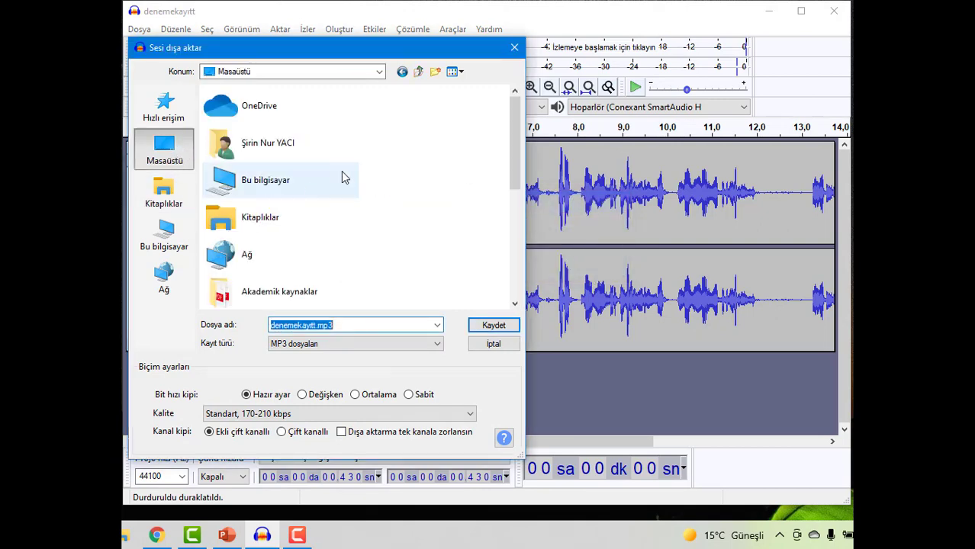
scroll(328, 229, down, 5)
click(316, 326)
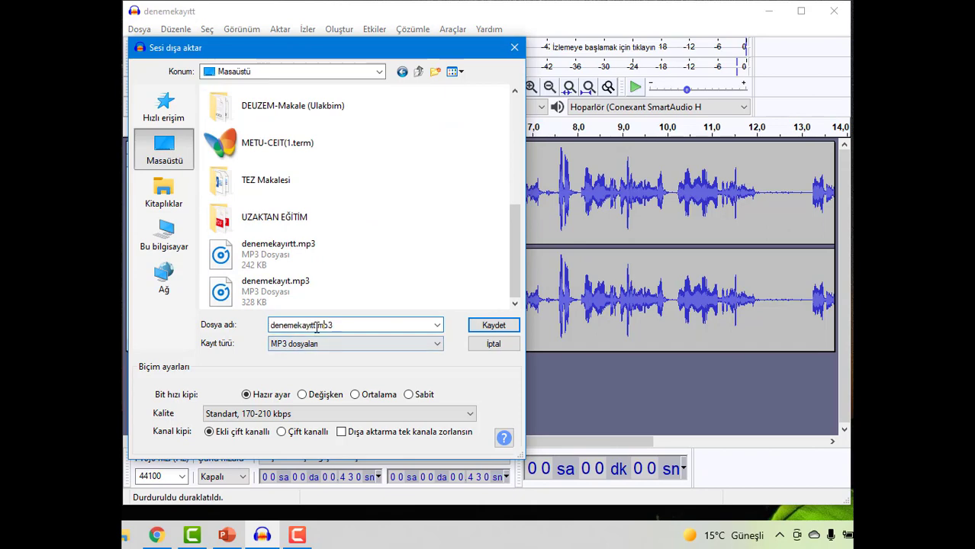
key(BackSpace)
text(e)
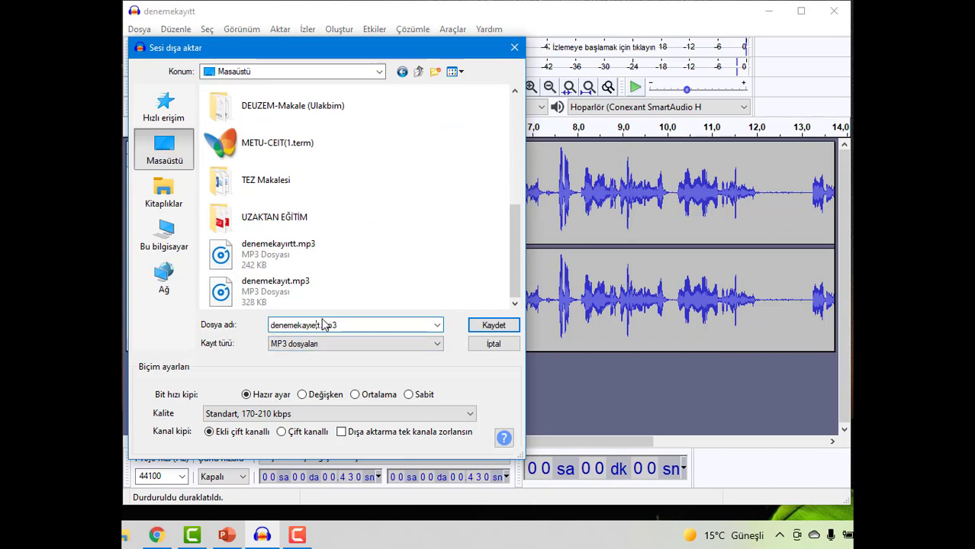
text(e)
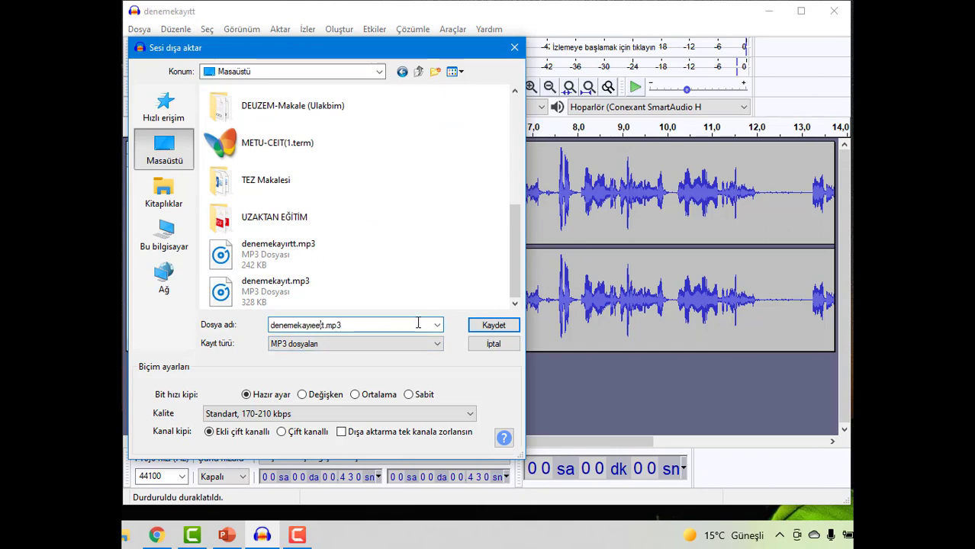
click(493, 325)
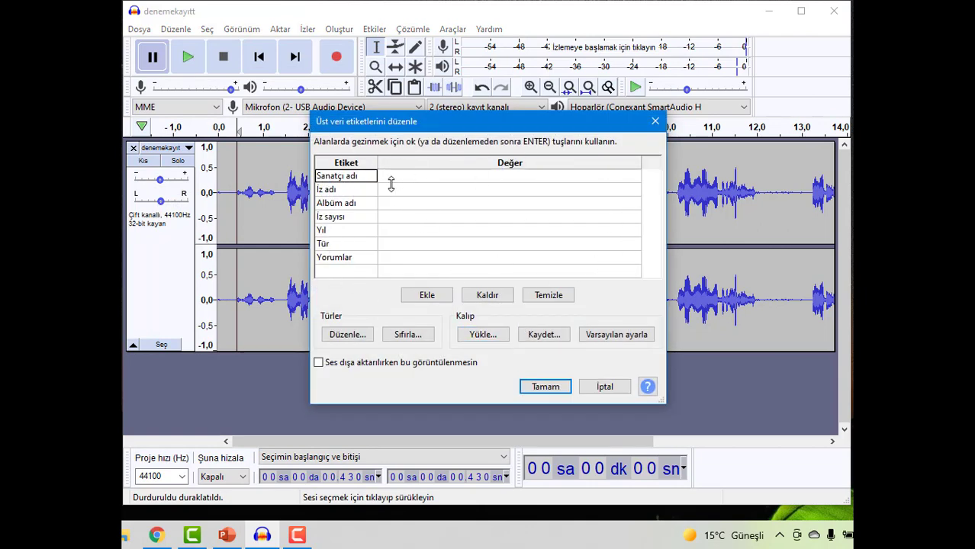
- Look through the metadata tag fields, including artist name, track name, album name, year and comments, without entering values
click(394, 204)
click(389, 190)
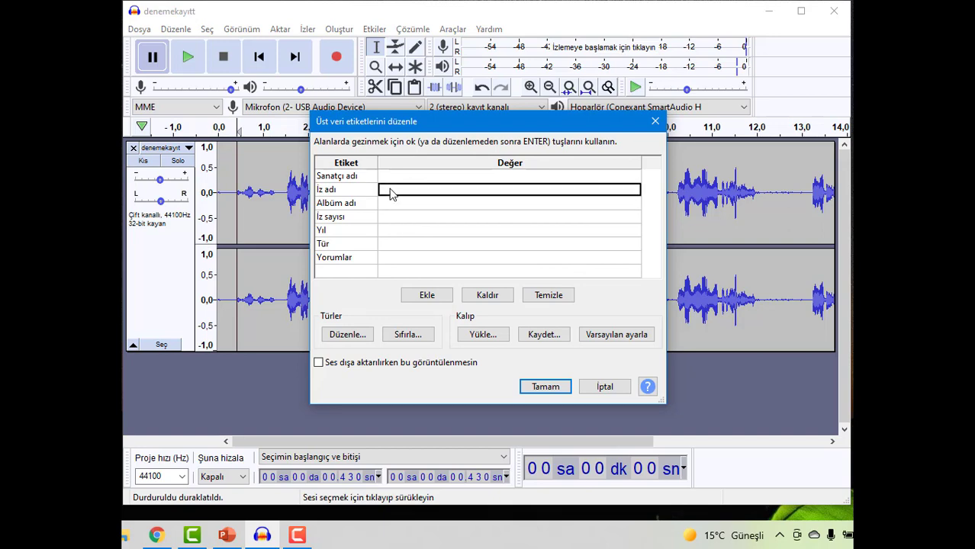
click(387, 176)
double_click(468, 244)
click(392, 262)
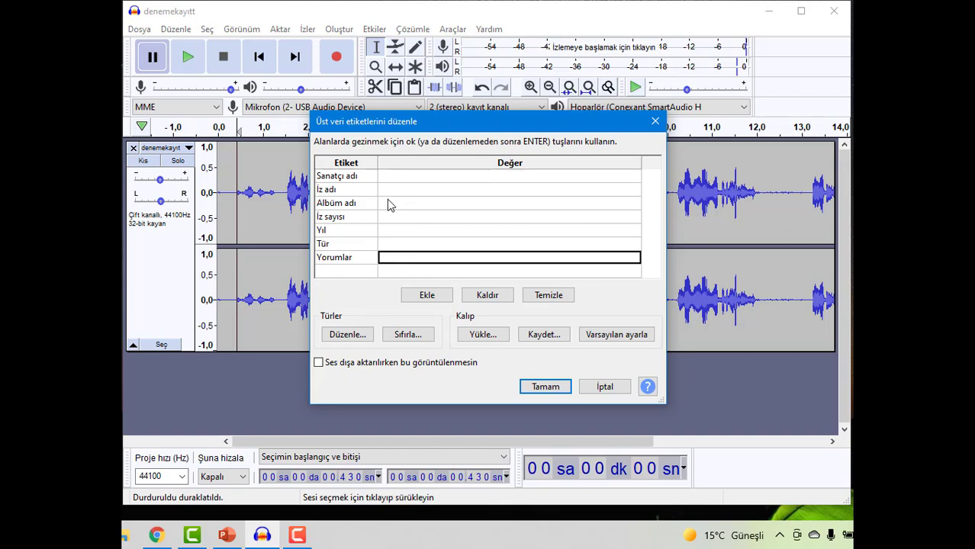
click(395, 231)
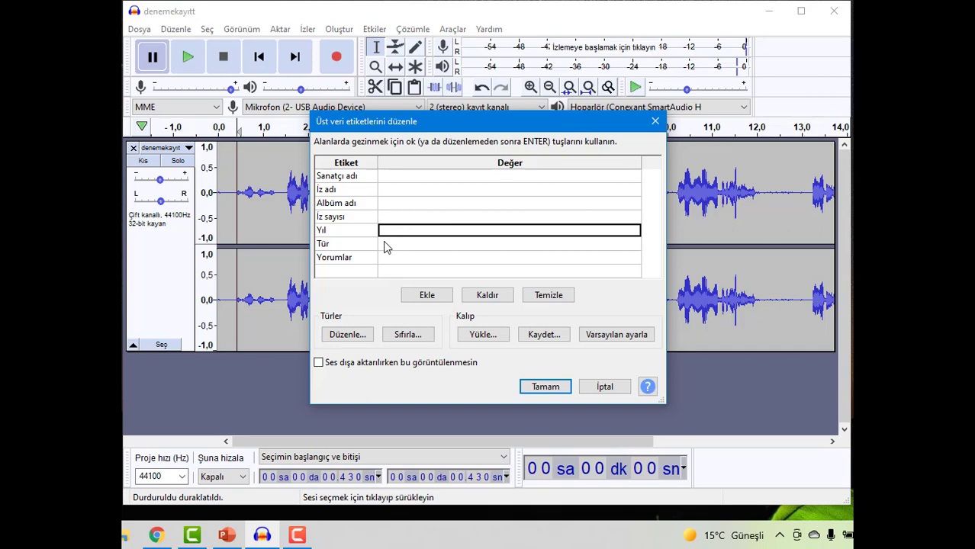
click(377, 231)
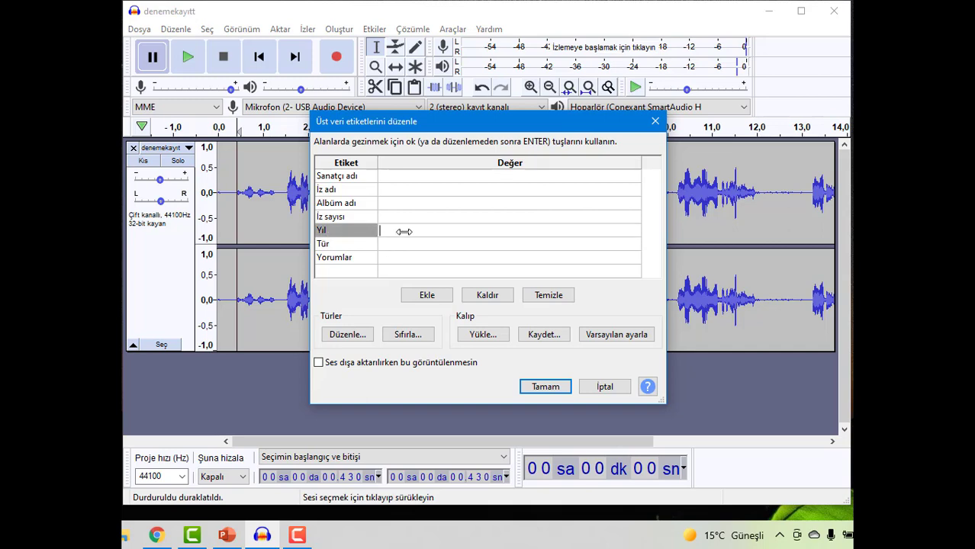
click(393, 178)
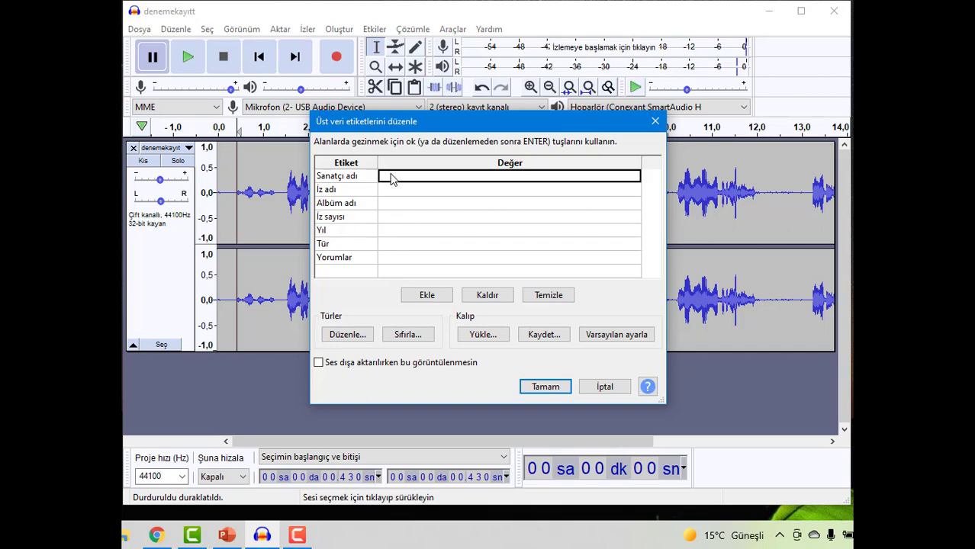
click(400, 189)
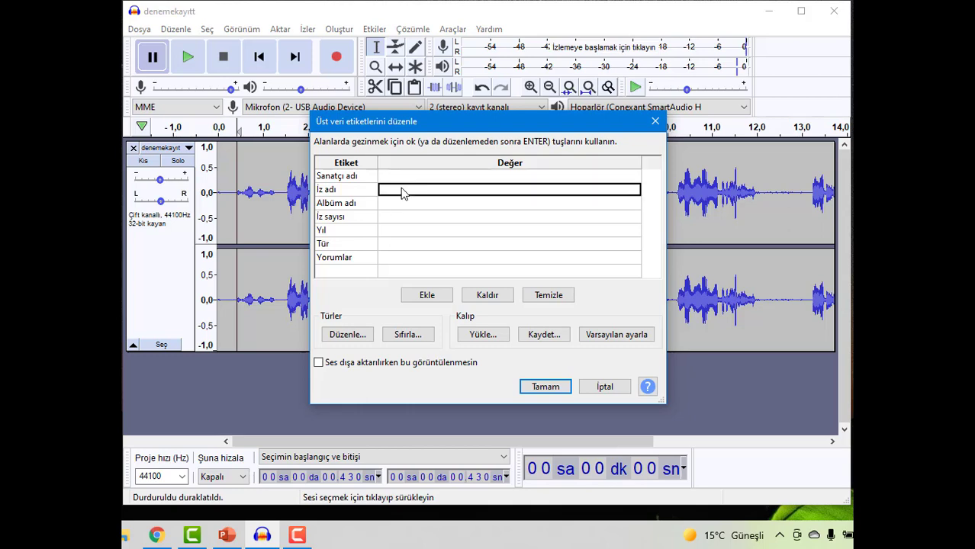
click(394, 178)
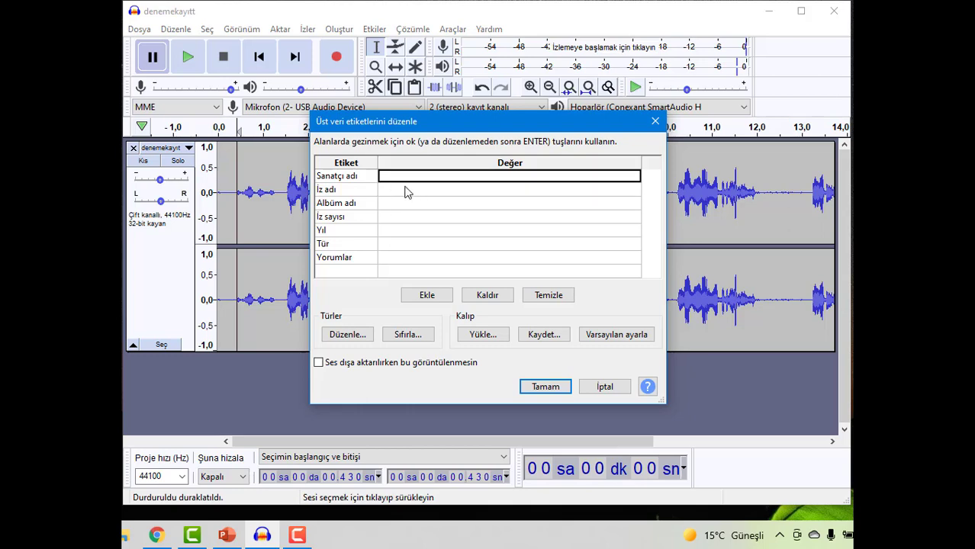
- Finish the MP3 export with blank metadata tags, then minimize Audacity and select the exported file on the desktop
click(547, 389)
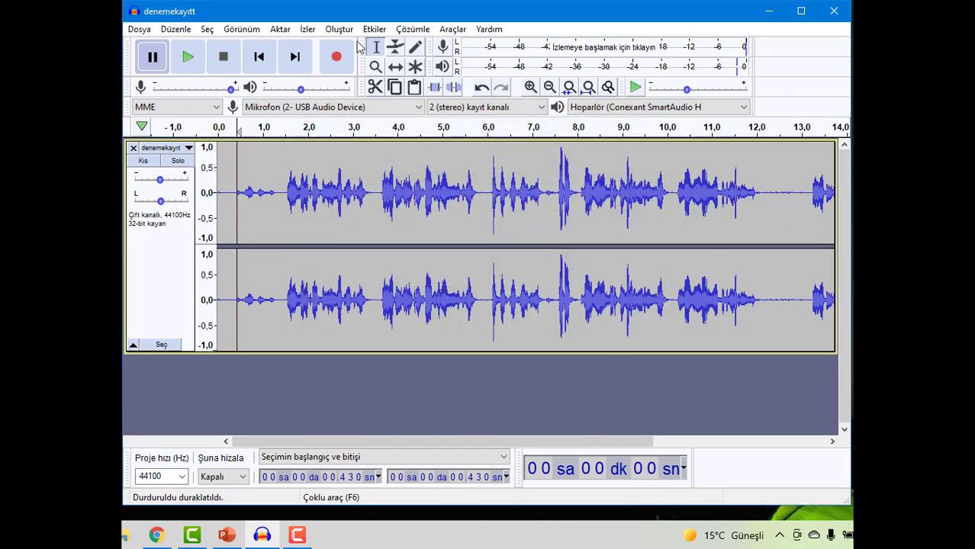
click(768, 21)
drag(320, 208, 466, 368)
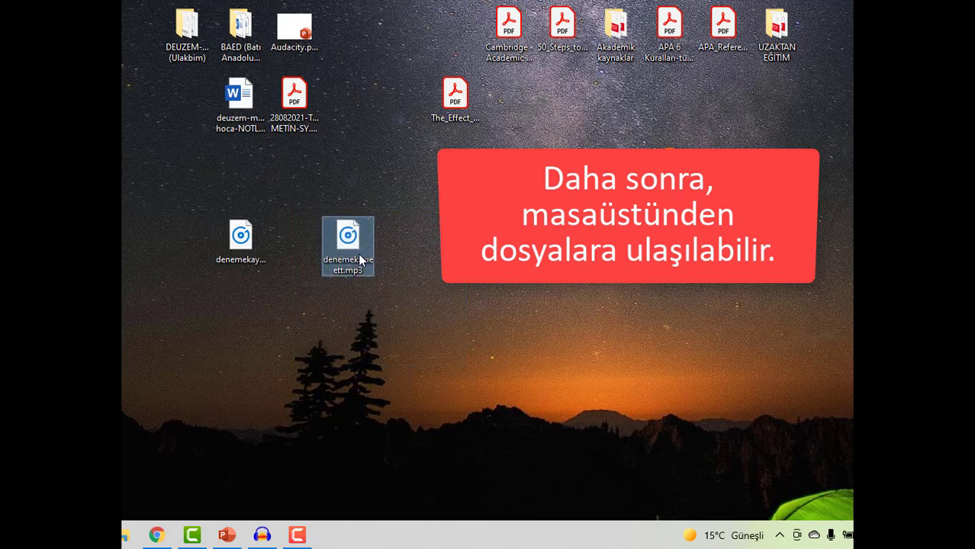